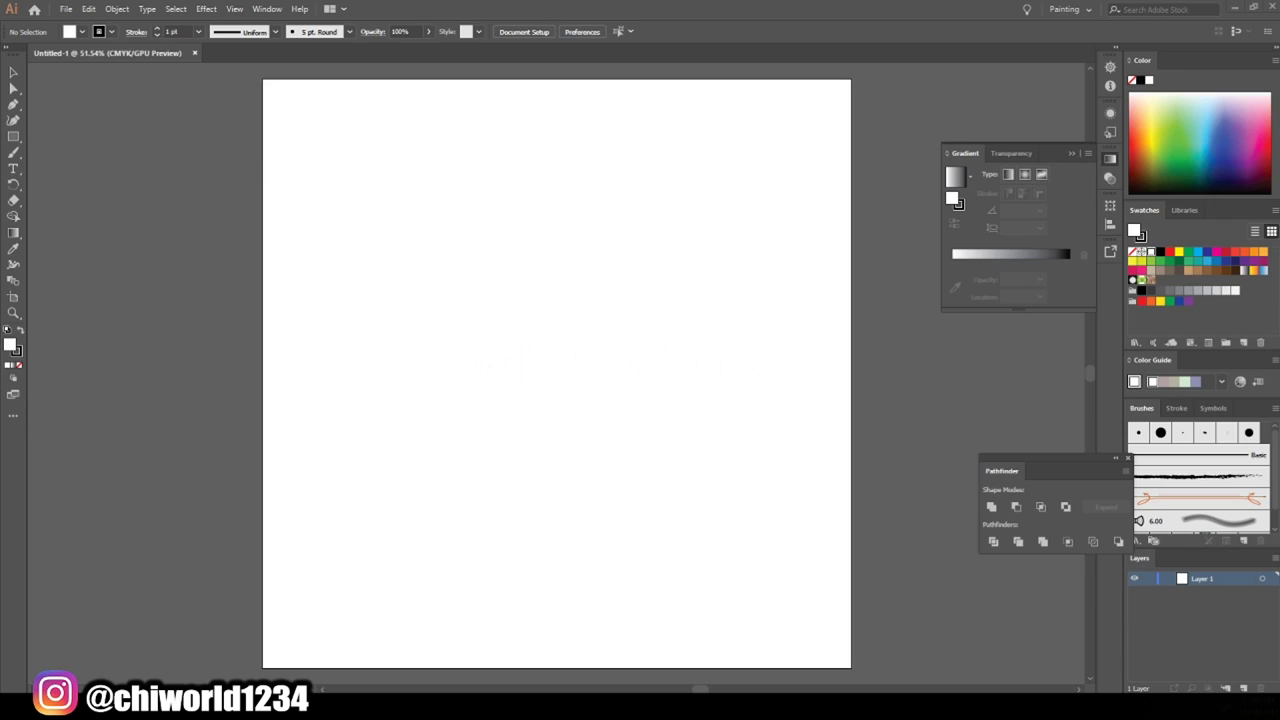
- Place and fit the portrait photo at 66% opacity, lock its layer, and add Layer 2
left_click(505, 398)
mouse_move(968, 400)
left_mouse_down()
mouse_move(814, 394)
mouse_move(509, 322)
mouse_move(851, 428)
mouse_move(814, 400)
mouse_move(760, 397)
left_mouse_up()
left_click(540, 31)
left_click_drag(546, 48, 521, 48)
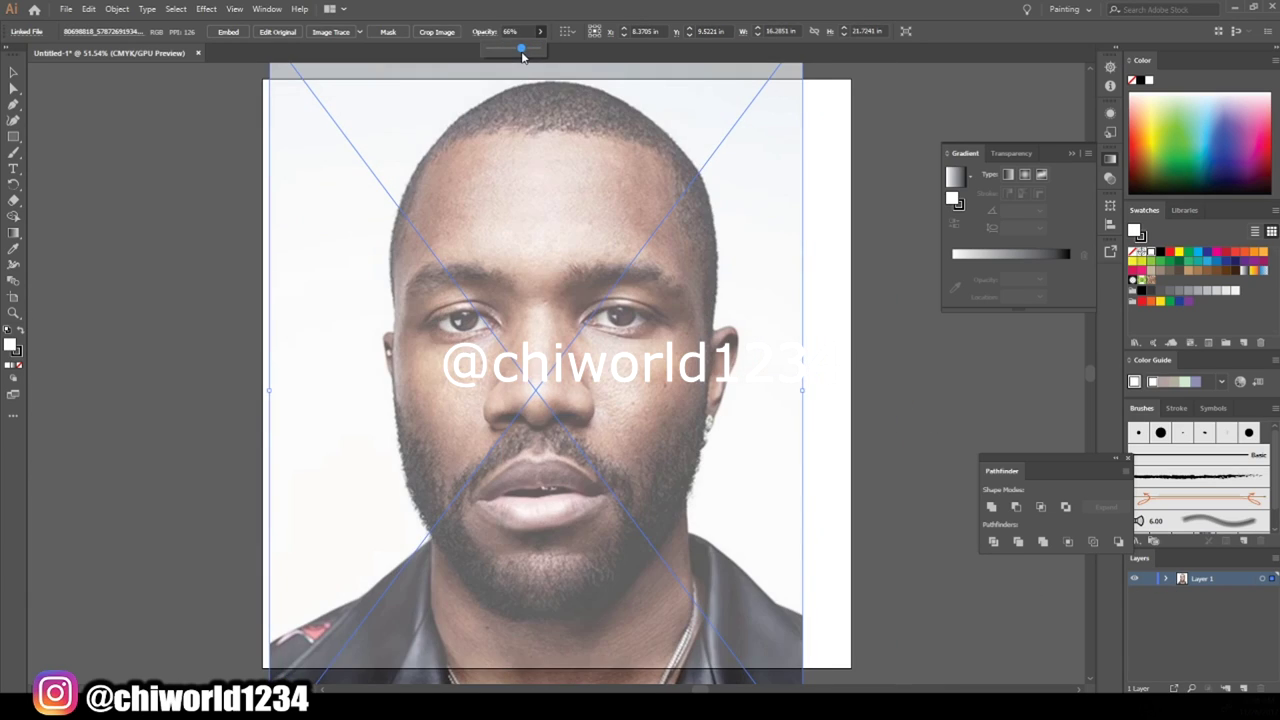
left_click(1149, 578)
left_click(1244, 689)
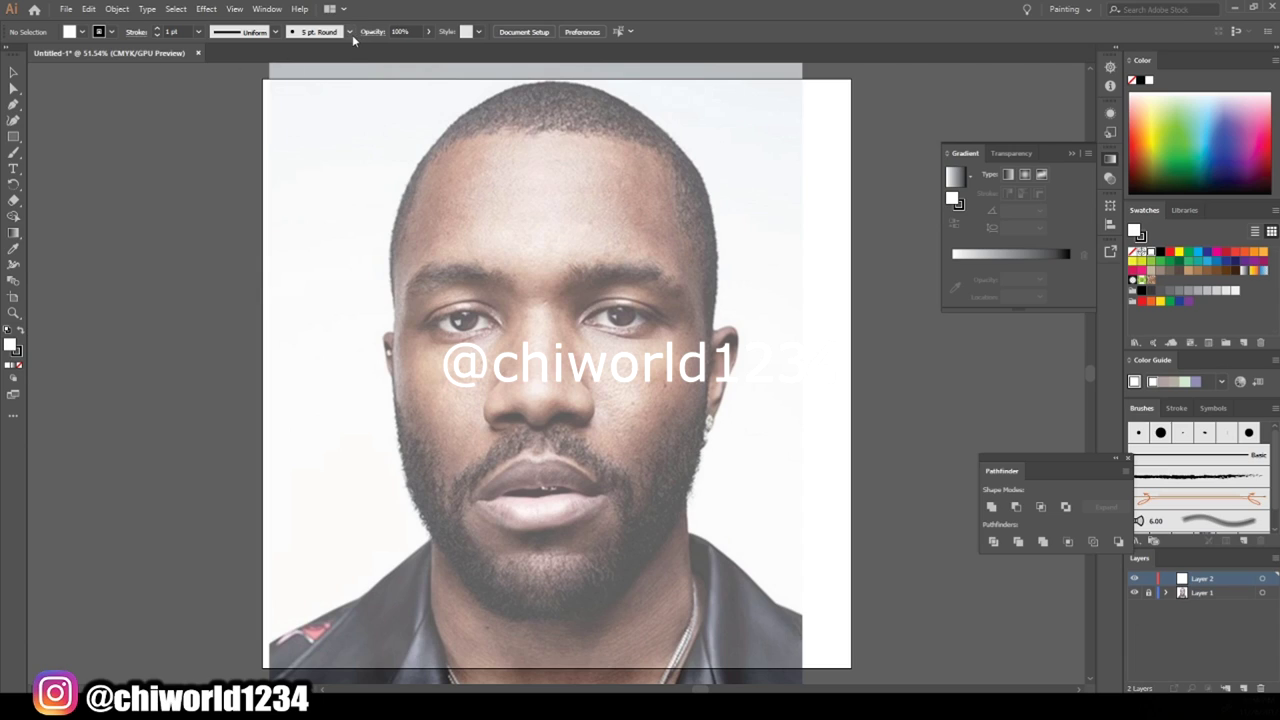
- Set the 3 pt Calligraphic brush size to vary with Pressure
left_click(350, 31)
left_click(318, 134)
left_click(46, 154)
left_click(222, 210)
left_click(212, 242)
left_click(310, 210)
left_click(256, 241)
- Sketch rough guide strokes around both eyes, nose, head sides and jaw, then select them all
left_click_drag(227, 134, 204, 221)
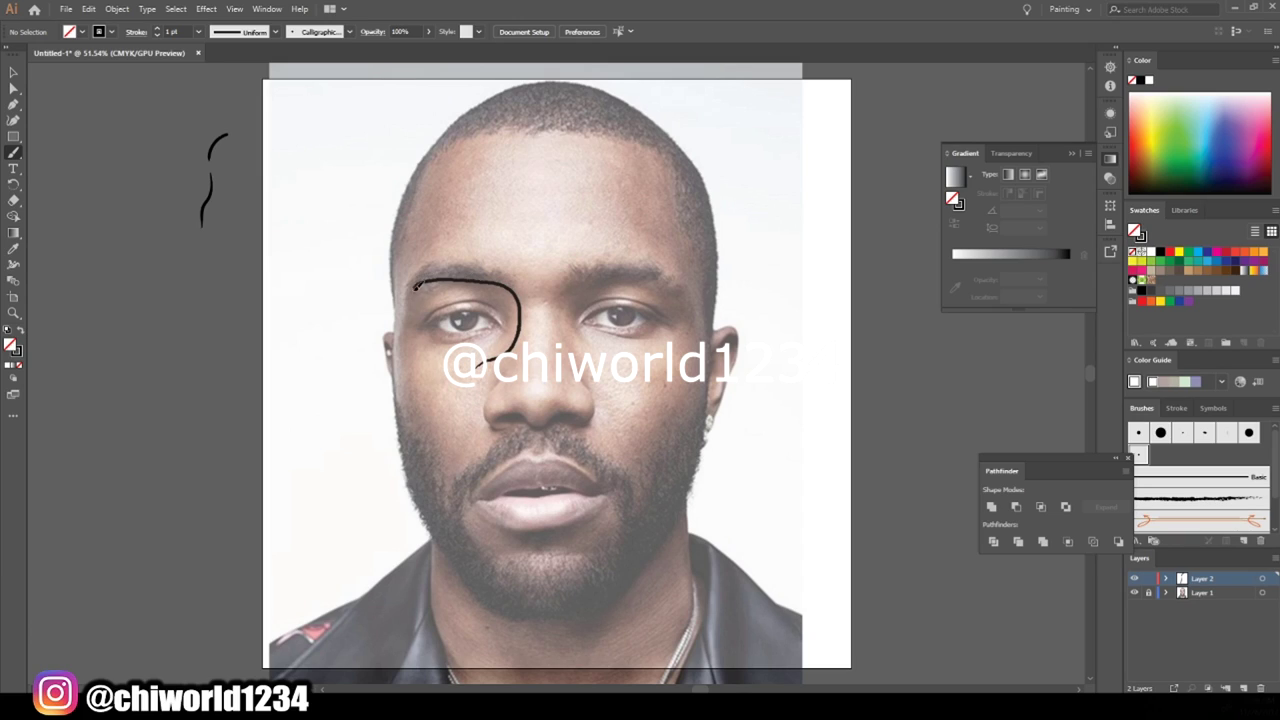
left_click_drag(420, 358, 445, 372)
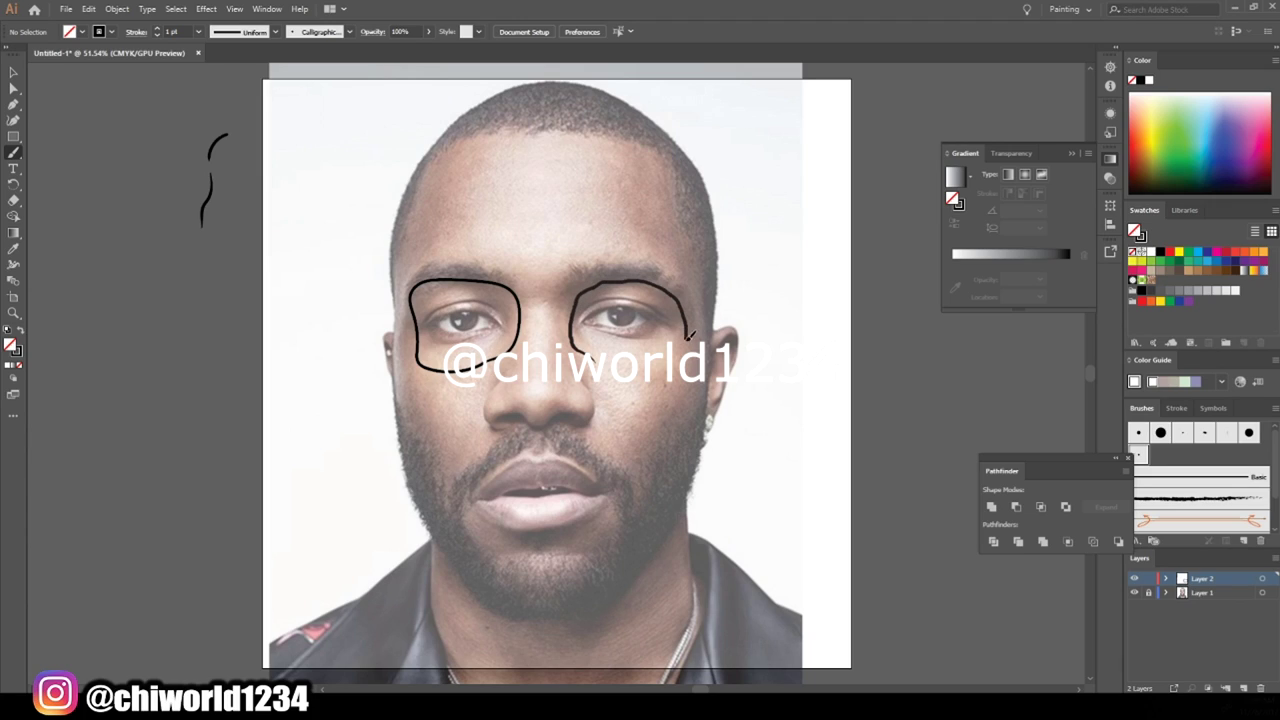
left_click_drag(605, 357, 580, 355)
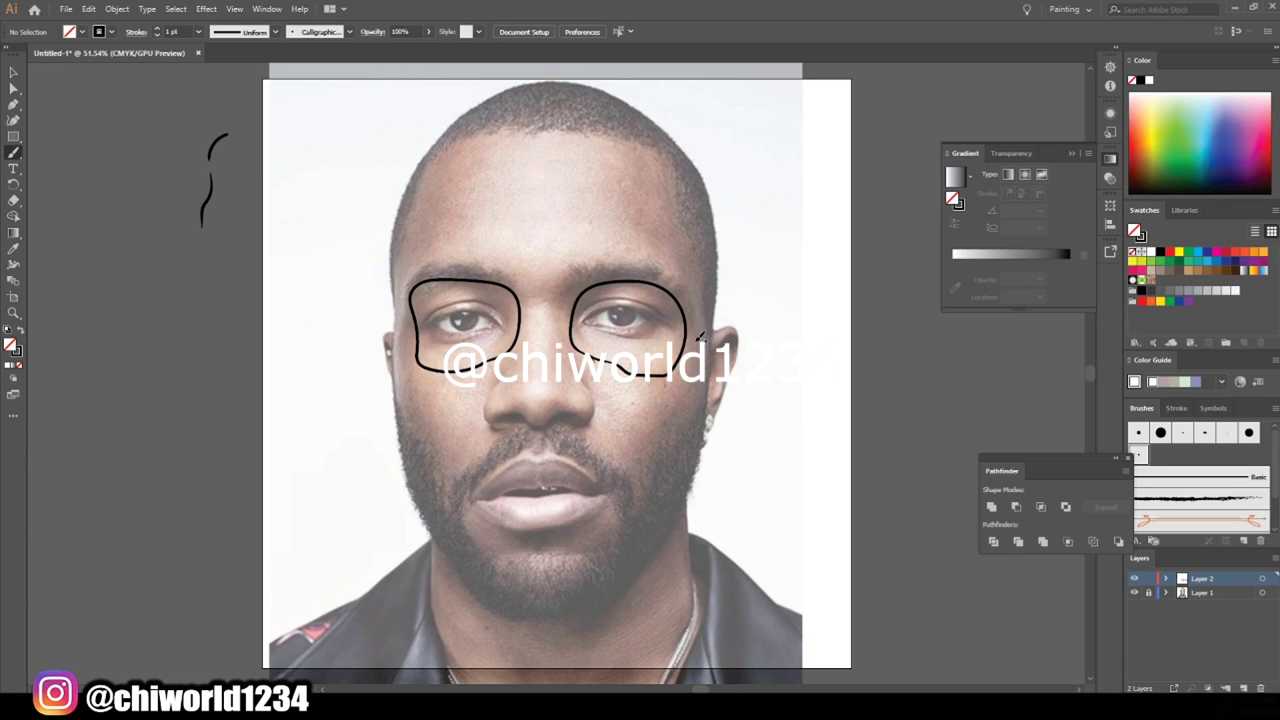
left_click_drag(716, 296, 684, 228)
left_click_drag(398, 282, 417, 212)
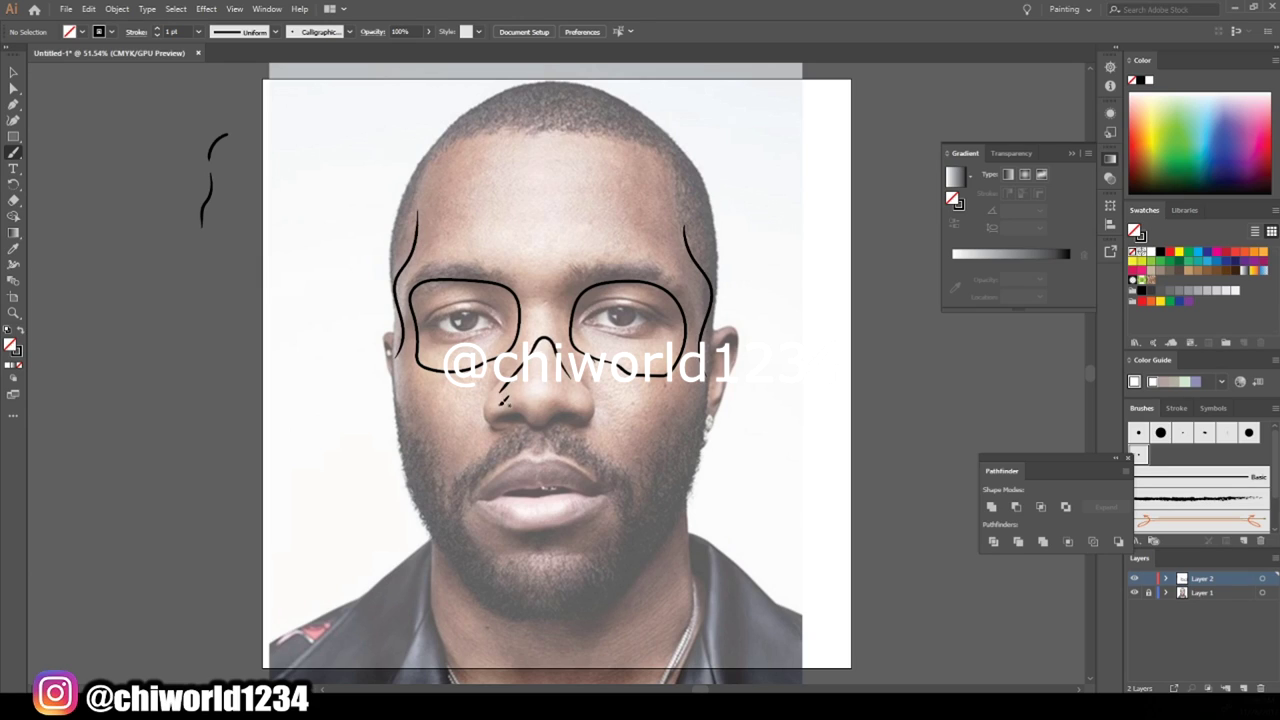
left_click_drag(607, 467, 605, 468)
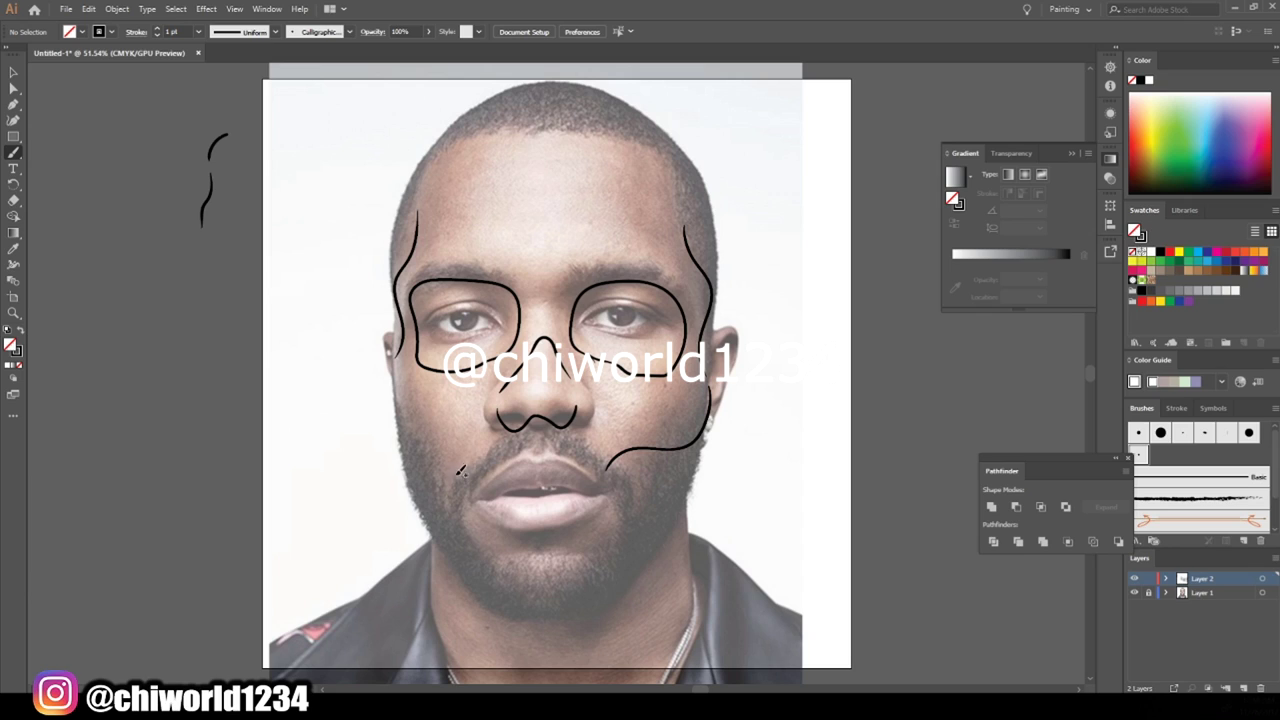
left_click_drag(405, 398, 394, 372)
key("v")
left_click_drag(294, 124, 867, 549)
- Delete the rough sketch and outline both eyes with their lower lids and creases
key("Delete")
key("ctrl+equal")
key("ctrl+equal")
key("ctrl+equal")
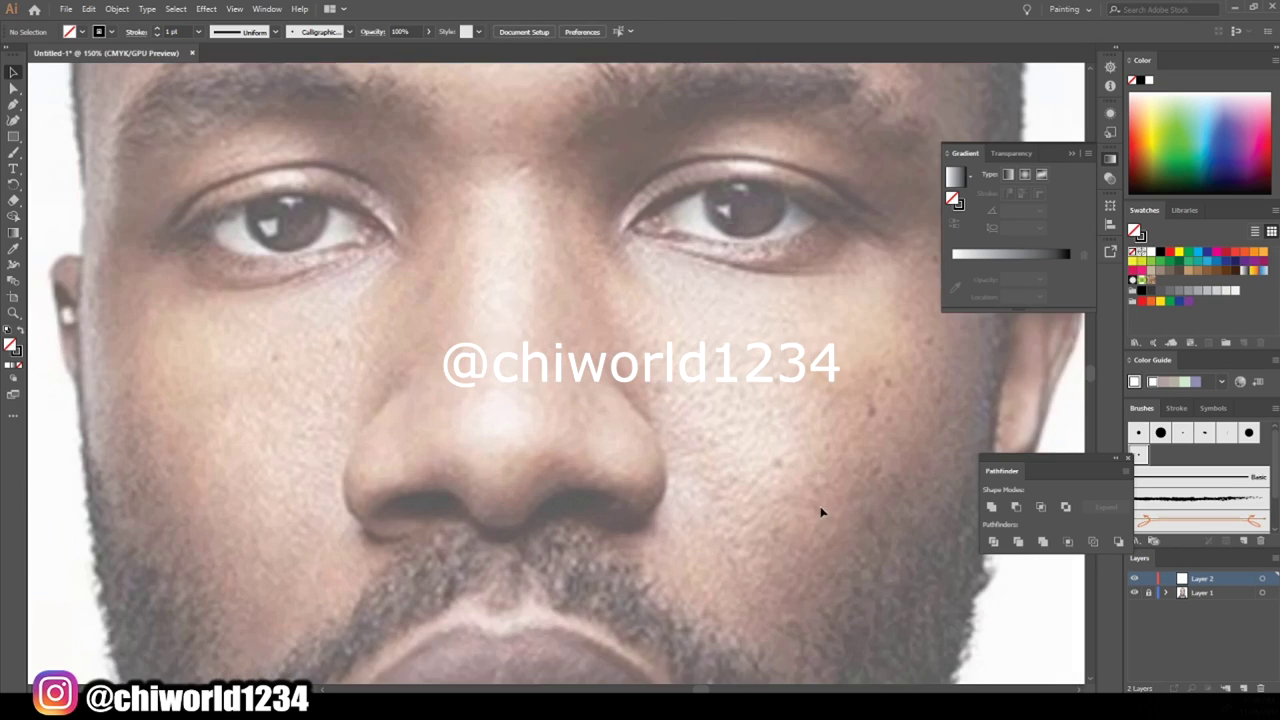
scroll(821, 512, "up", 2)
key("b")
mouse_move(168, 285)
left_mouse_down()
mouse_move(243, 264)
mouse_move(372, 263)
mouse_move(390, 286)
left_mouse_up()
left_click_drag(199, 270, 388, 288)
mouse_move(198, 244)
left_mouse_down()
mouse_move(308, 215)
mouse_move(388, 260)
left_mouse_up()
mouse_move(640, 271)
left_mouse_down()
mouse_move(760, 229)
mouse_move(858, 268)
mouse_move(770, 288)
mouse_move(840, 262)
left_mouse_up()
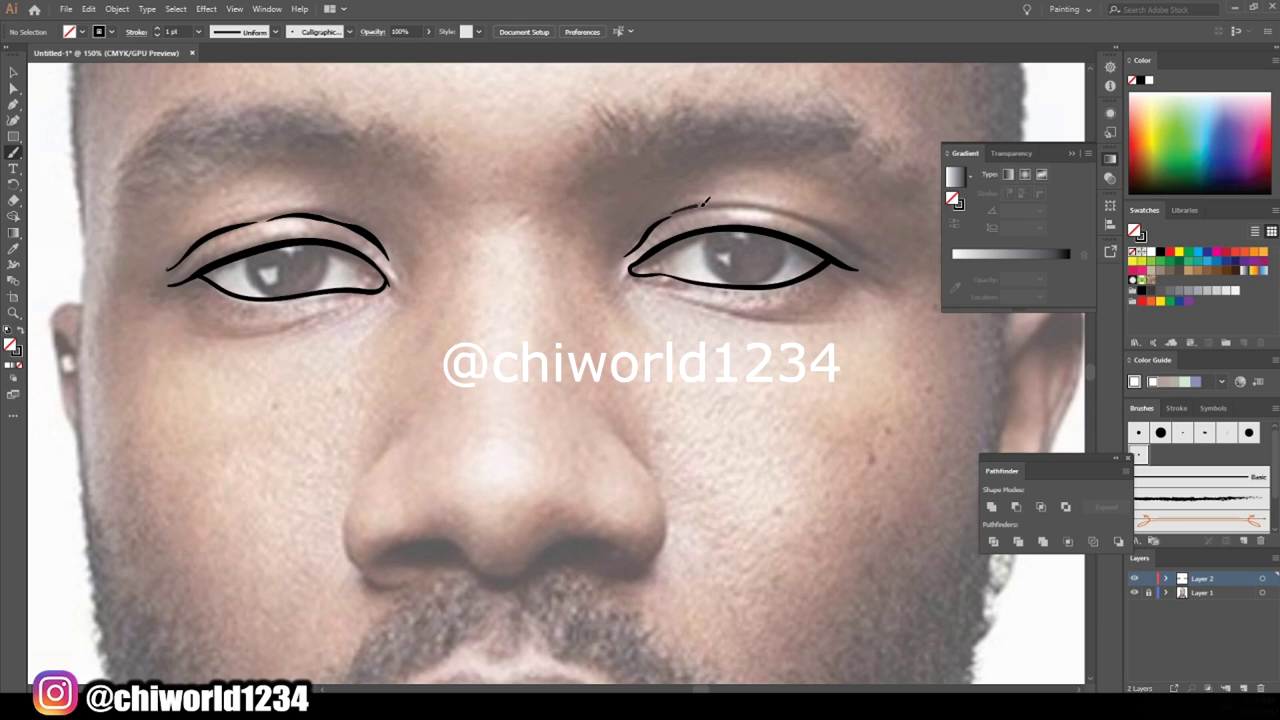
left_click_drag(705, 200, 848, 248)
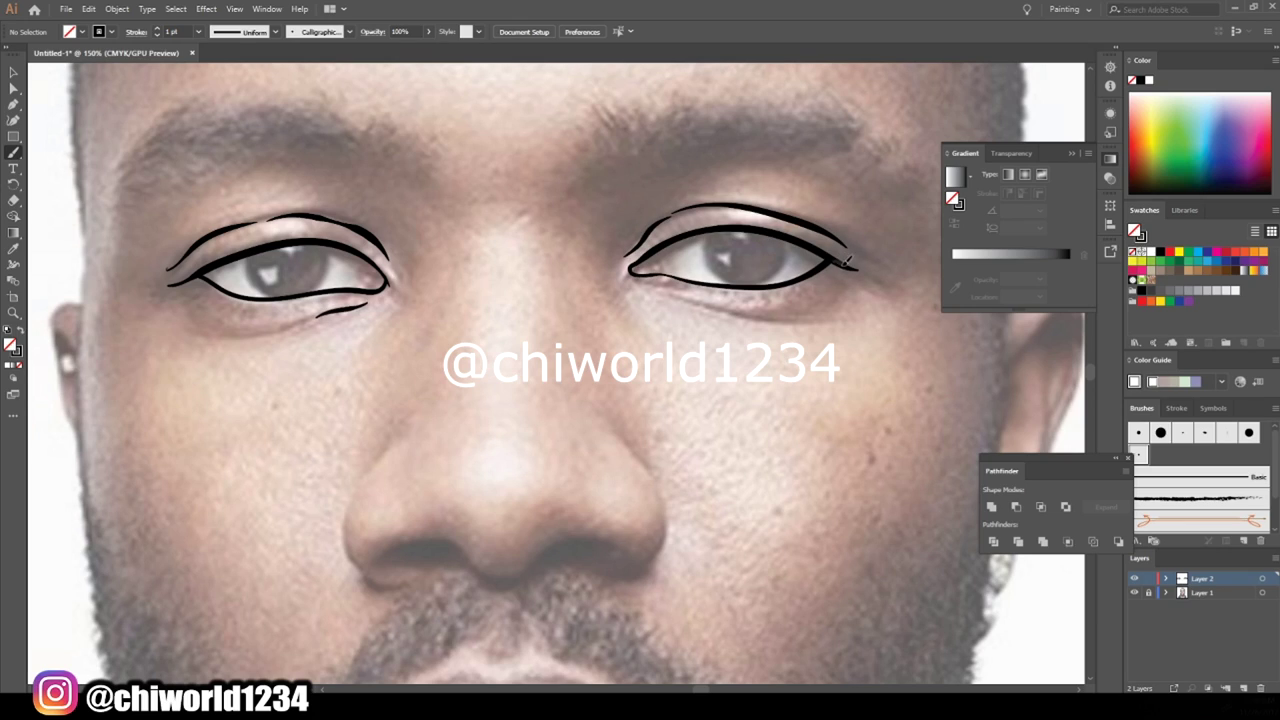
- Draw tear drips down from both eyes, each with wavy inner drip lines
mouse_move(845, 303)
left_mouse_down()
mouse_move(790, 488)
mouse_move(722, 565)
mouse_move(640, 420)
mouse_move(625, 325)
mouse_move(590, 275)
mouse_move(655, 250)
left_mouse_up()
left_click_drag(744, 508, 757, 410)
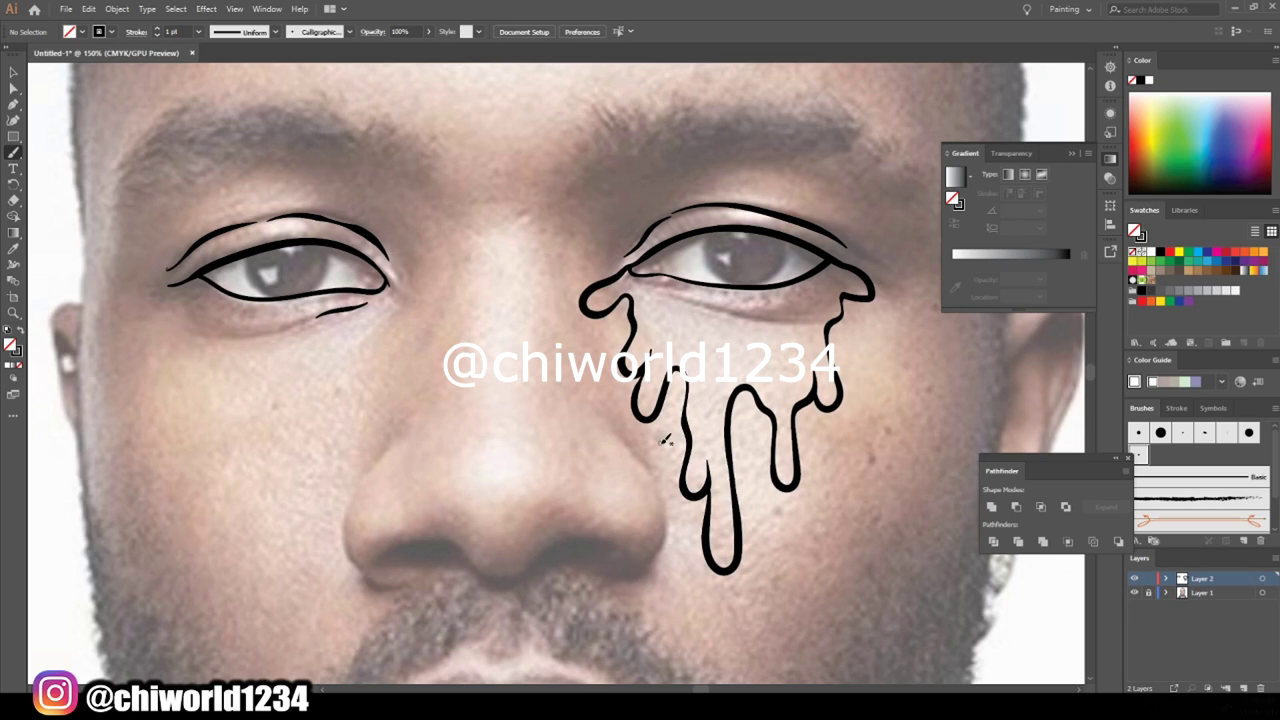
mouse_move(390, 280)
left_mouse_down()
mouse_move(300, 440)
mouse_move(295, 525)
mouse_move(234, 456)
mouse_move(150, 420)
mouse_move(136, 380)
mouse_move(152, 300)
mouse_move(228, 256)
left_mouse_up()
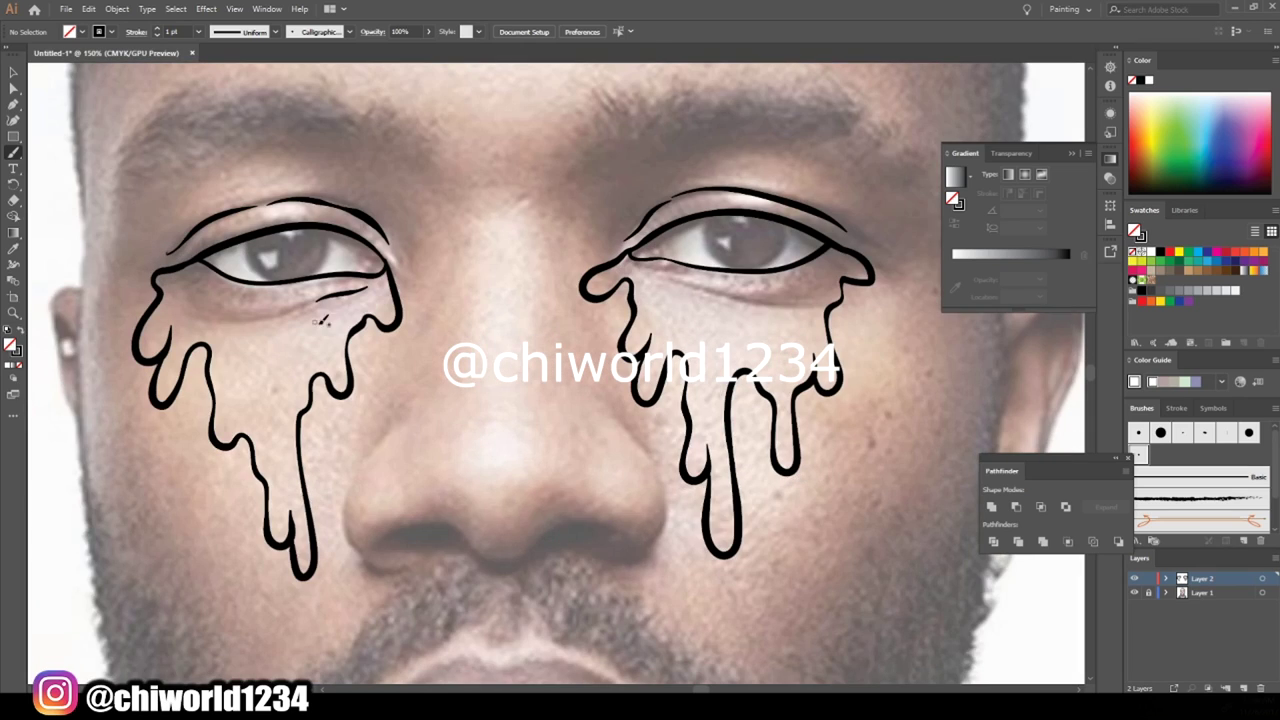
mouse_move(366, 324)
left_mouse_down()
mouse_move(278, 378)
mouse_move(246, 434)
mouse_move(240, 322)
mouse_move(168, 268)
left_mouse_up()
mouse_move(638, 262)
left_mouse_down()
mouse_move(826, 300)
mouse_move(805, 356)
left_mouse_up()
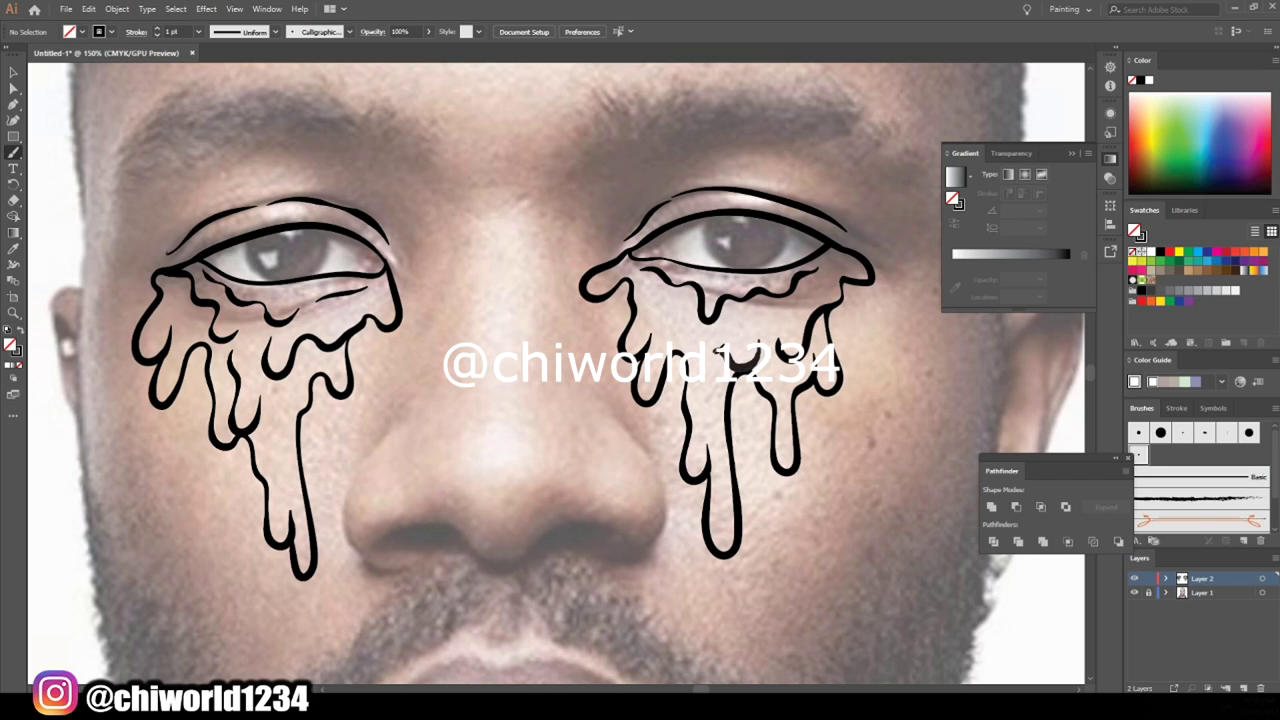
- Add detail to the left tear drip and outline the nose sides and nostril line
key("ctrl+minus")
key("ctrl+plus")
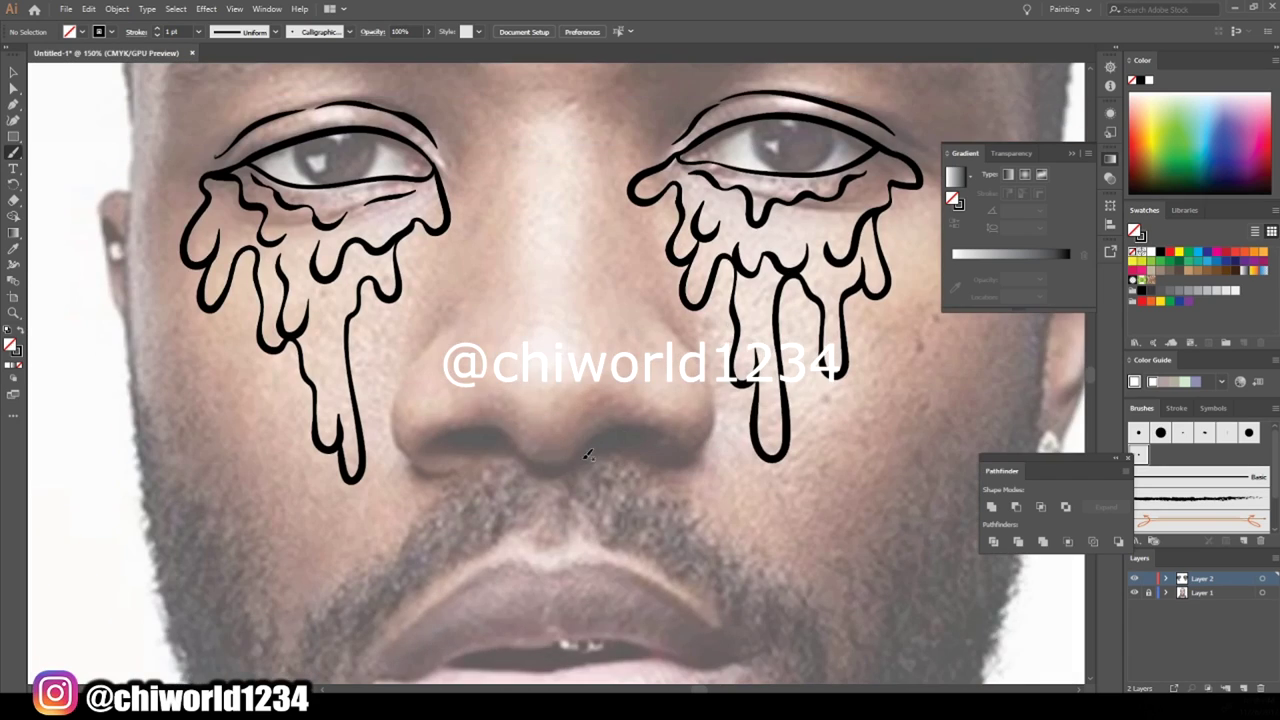
mouse_move(341, 350)
left_mouse_down()
mouse_move(334, 372)
mouse_move(345, 298)
left_mouse_up()
key("ctrl+minus")
key("ctrl+plus")
mouse_move(445, 292)
left_mouse_down()
mouse_move(405, 425)
mouse_move(445, 447)
left_mouse_up()
left_click_drag(430, 412, 665, 408)
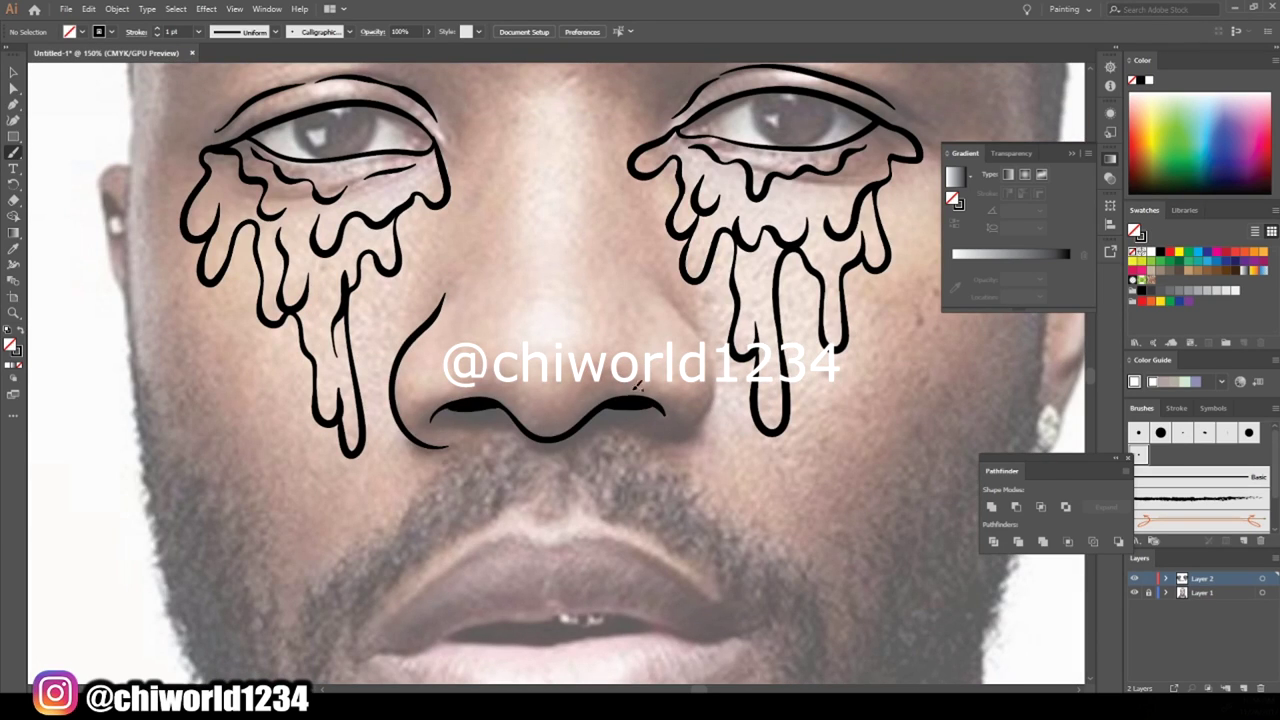
left_click_drag(688, 427, 655, 290)
- Draw wavy drip lines beside the nose, between the brows and across the forehead
key("ctrl+minus")
key("ctrl+minus")
key("ctrl+plus")
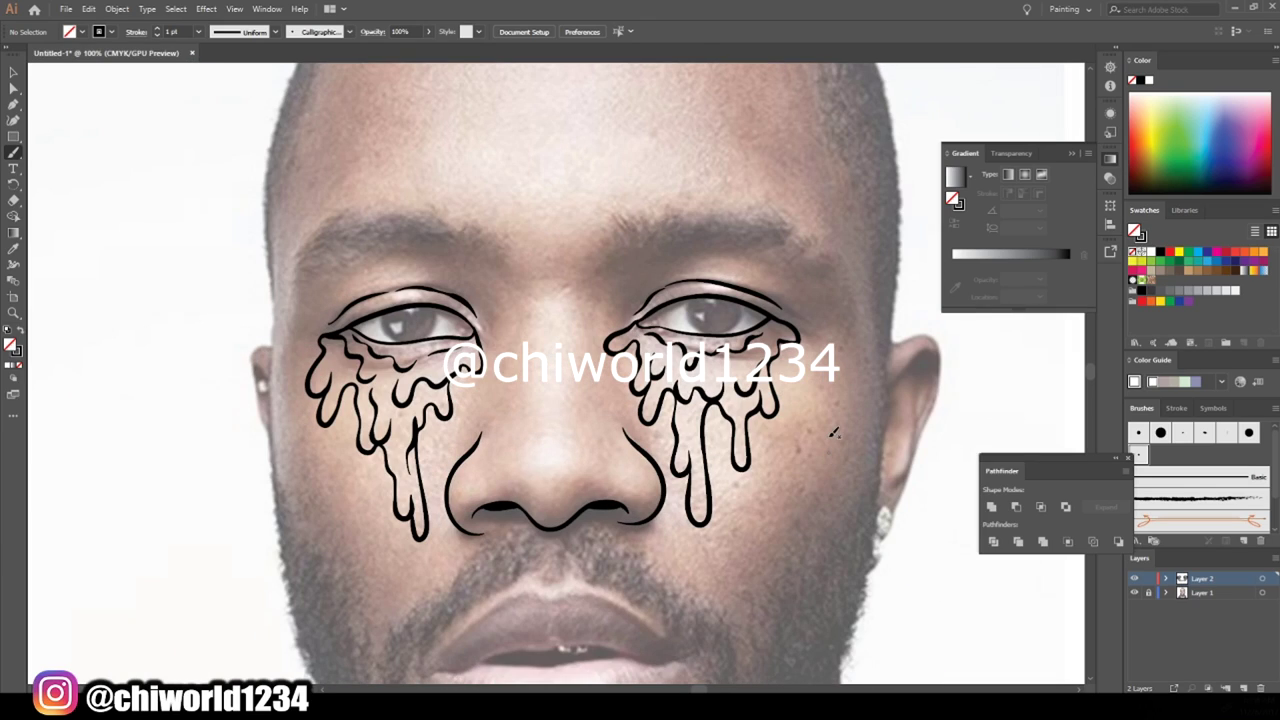
mouse_move(610, 412)
left_mouse_down()
mouse_move(525, 390)
mouse_move(482, 292)
left_mouse_up()
left_click_drag(600, 292, 520, 250)
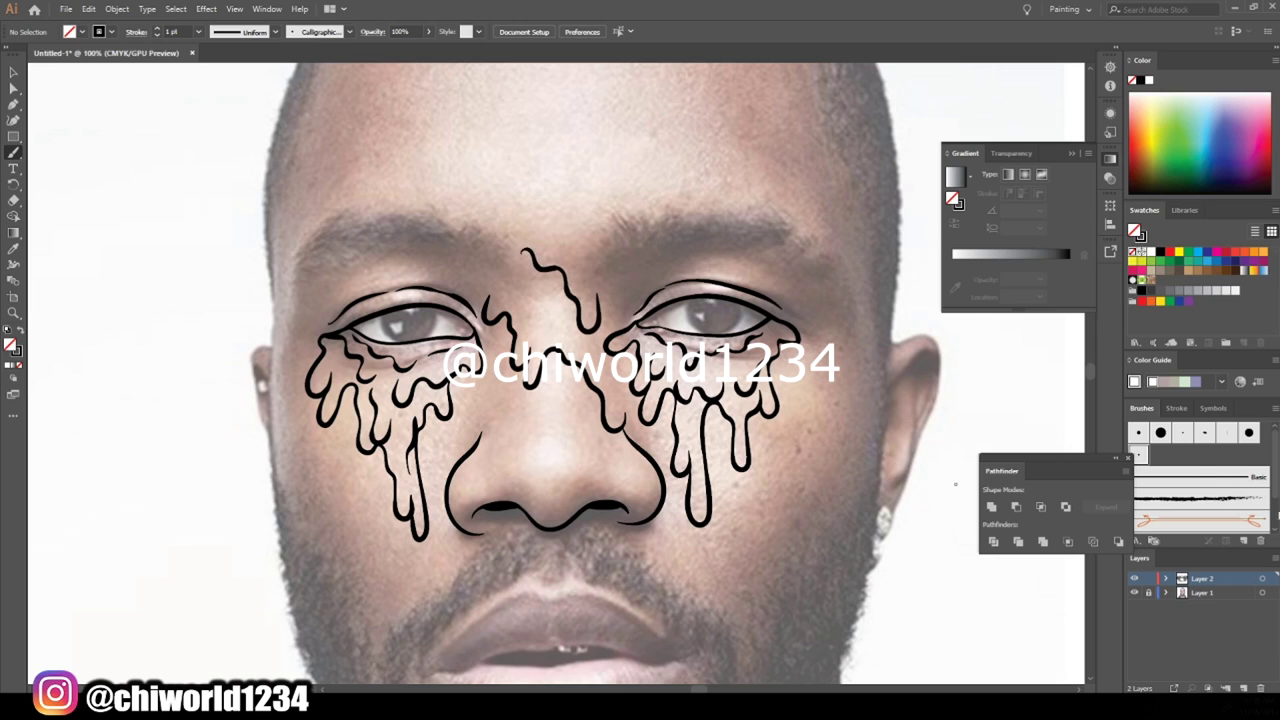
key("ctrl+minus")
key("ctrl+minus")
key("ctrl+minus")
key("ctrl+plus")
key("ctrl+plus")
key("ctrl+plus")
mouse_move(810, 348)
left_mouse_down()
mouse_move(776, 276)
mouse_move(430, 199)
mouse_move(336, 238)
left_mouse_up()
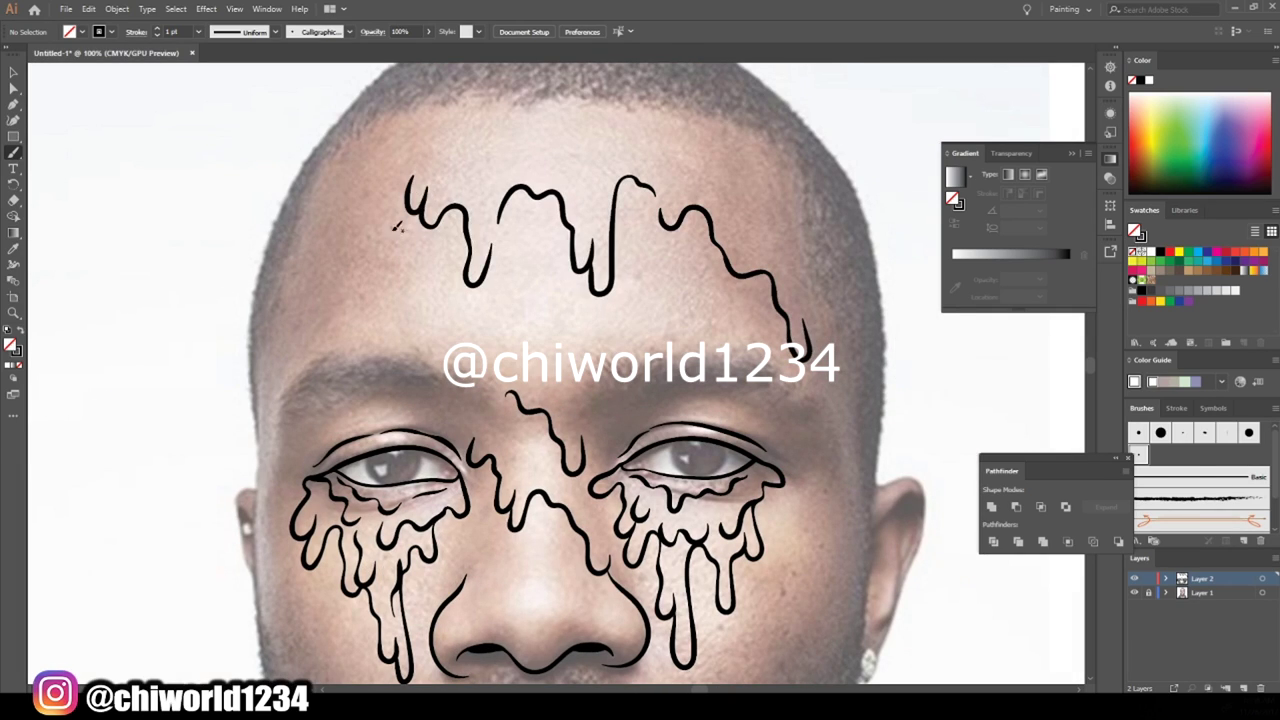
key("ctrl+minus")
key("ctrl+minus")
key("ctrl+minus")
key("ctrl+plus")
key("ctrl+plus")
key("ctrl+plus")
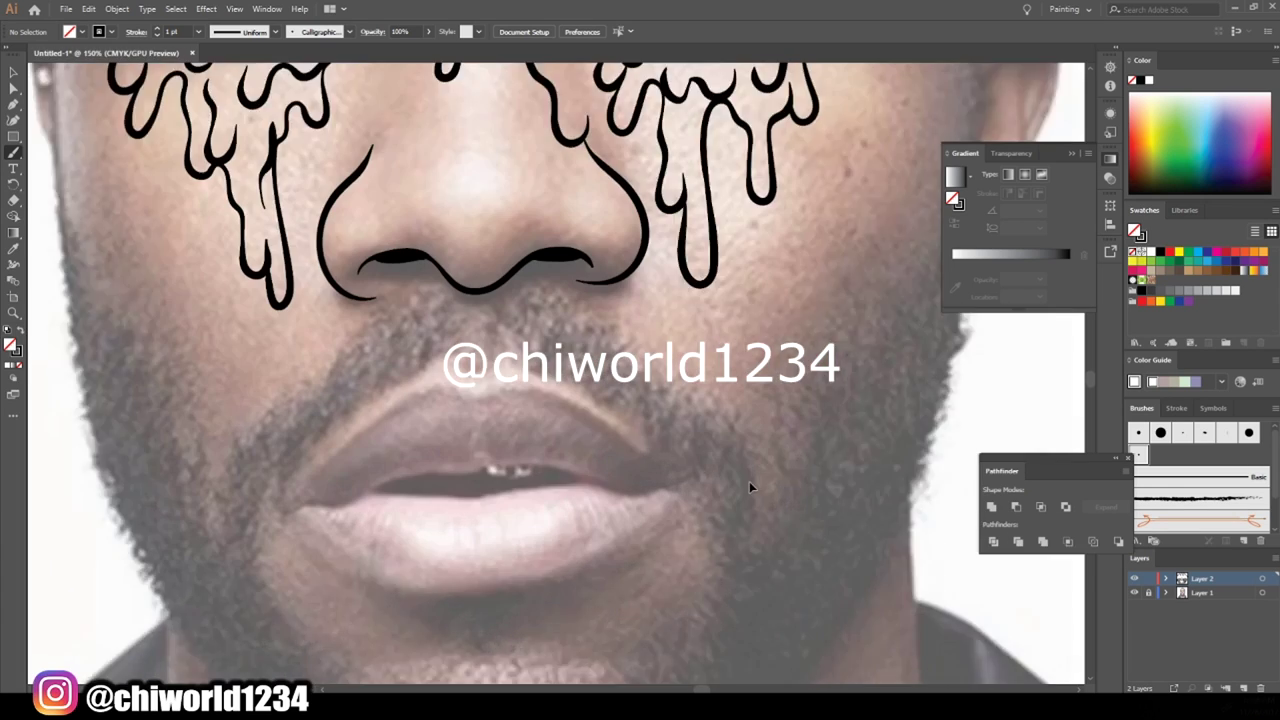
- Outline the lip parting and lower lip, adding small drips on both lips
left_click_drag(260, 475, 725, 449)
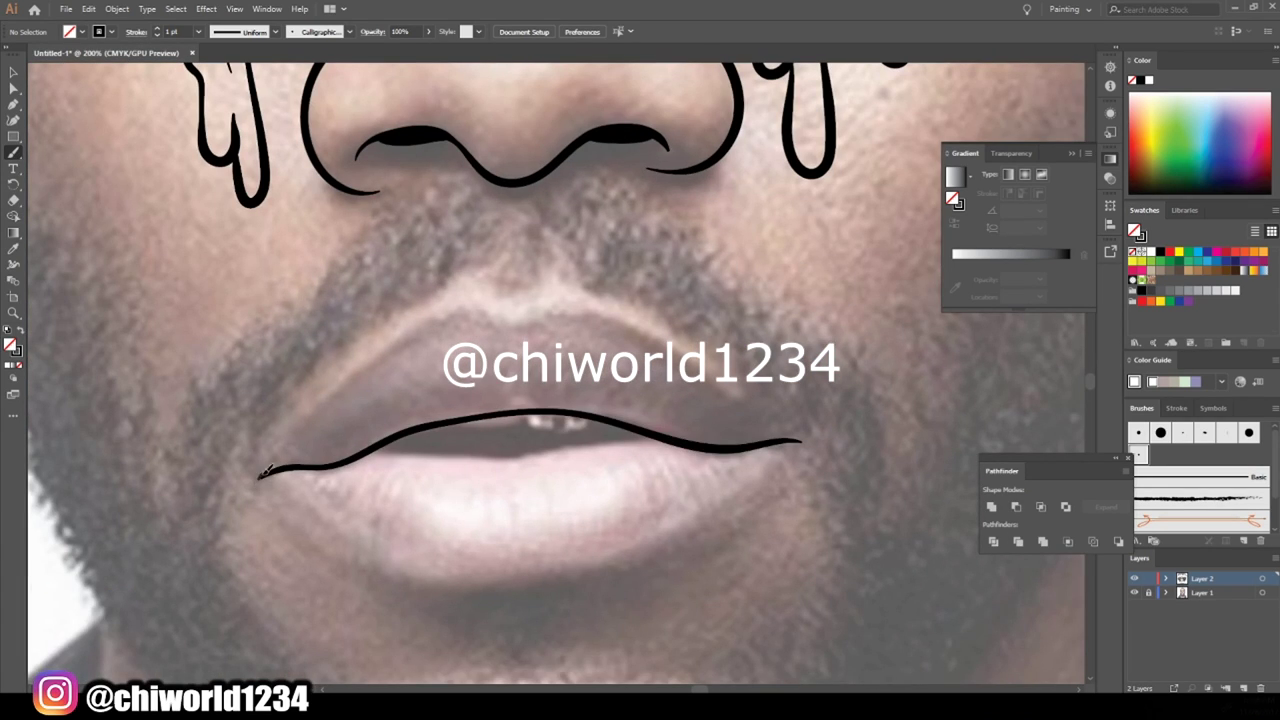
left_click_drag(258, 474, 805, 444)
scroll(366, 388, "down", 1)
mouse_move(366, 388)
left_mouse_down()
mouse_move(630, 372)
mouse_move(810, 386)
mouse_move(366, 508)
mouse_move(268, 400)
left_mouse_up()
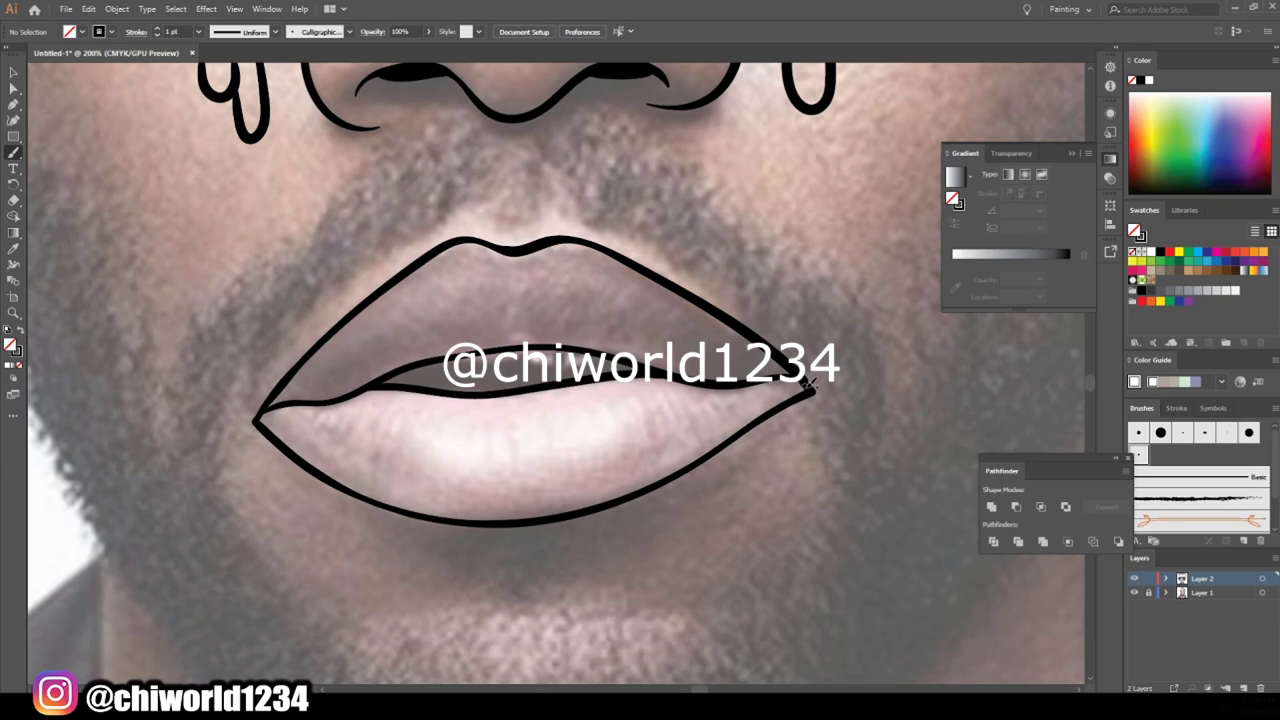
mouse_move(600, 456)
left_mouse_down()
mouse_move(450, 478)
mouse_move(434, 452)
left_mouse_up()
mouse_move(478, 298)
left_mouse_down()
mouse_move(405, 312)
mouse_move(386, 276)
left_mouse_up()
- Draw a long drip outline running up the left cheek beside the mouth
key("ctrl+0")
scroll(734, 408, "up", 5)
mouse_move(438, 390)
left_mouse_down()
mouse_move(431, 476)
mouse_move(233, 160)
left_mouse_up()
mouse_move(404, 458)
left_mouse_down()
mouse_move(363, 498)
mouse_move(250, 360)
mouse_move(225, 290)
mouse_move(240, 155)
left_mouse_up()
key("ctrl+minus")
key("ctrl+minus")
key("ctrl+minus")
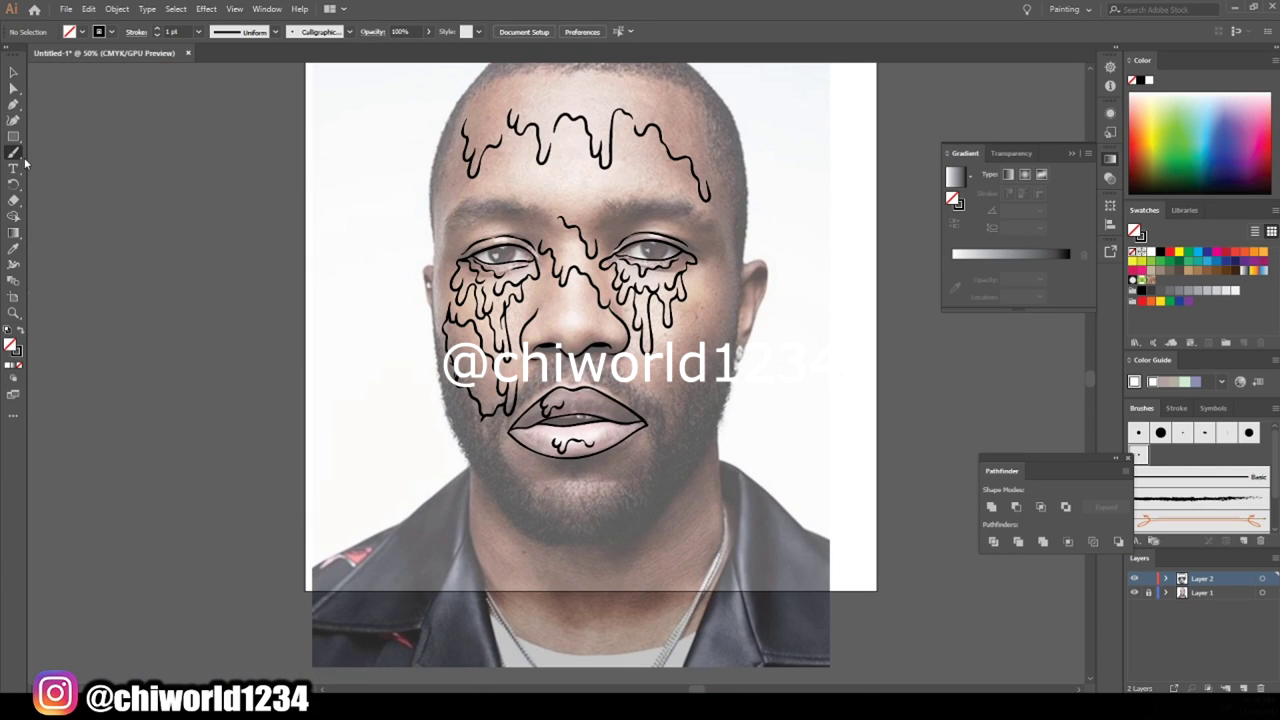
- Paint solid black left and right eyebrows with the Blob Brush in black fill
left_click_drag(25, 162, 60, 165)
key("shift+x")
key("ctrl+plus")
key("ctrl+plus")
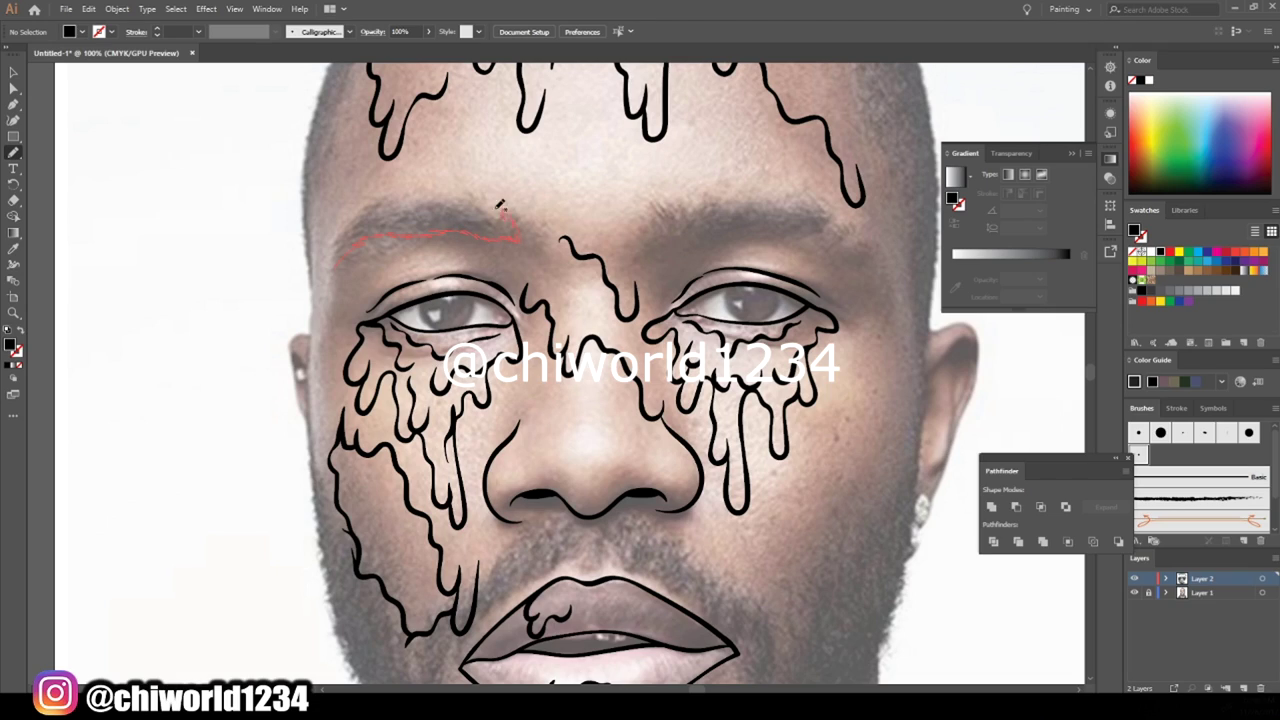
left_click_drag(338, 258, 336, 260)
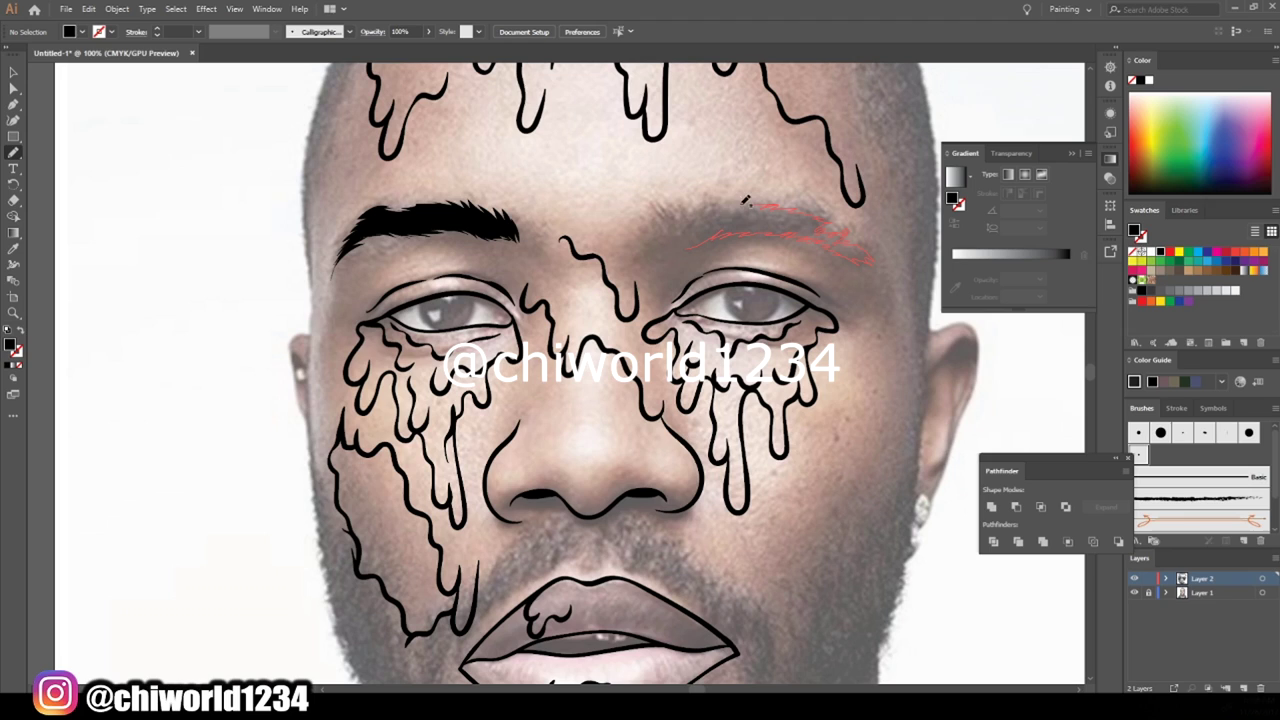
left_click_drag(672, 256, 672, 256)
- Paint a solid black bushy mustache above the upper lip
key("ctrl+minus")
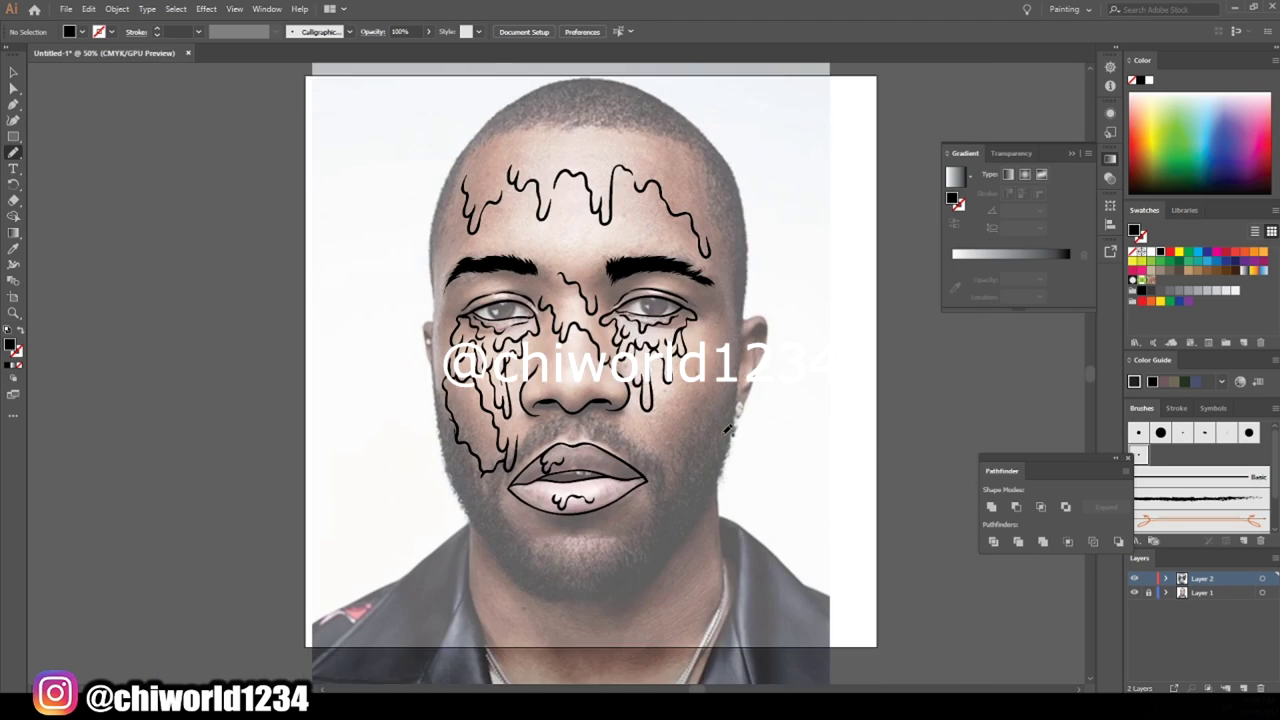
key("ctrl+plus")
key("ctrl+plus")
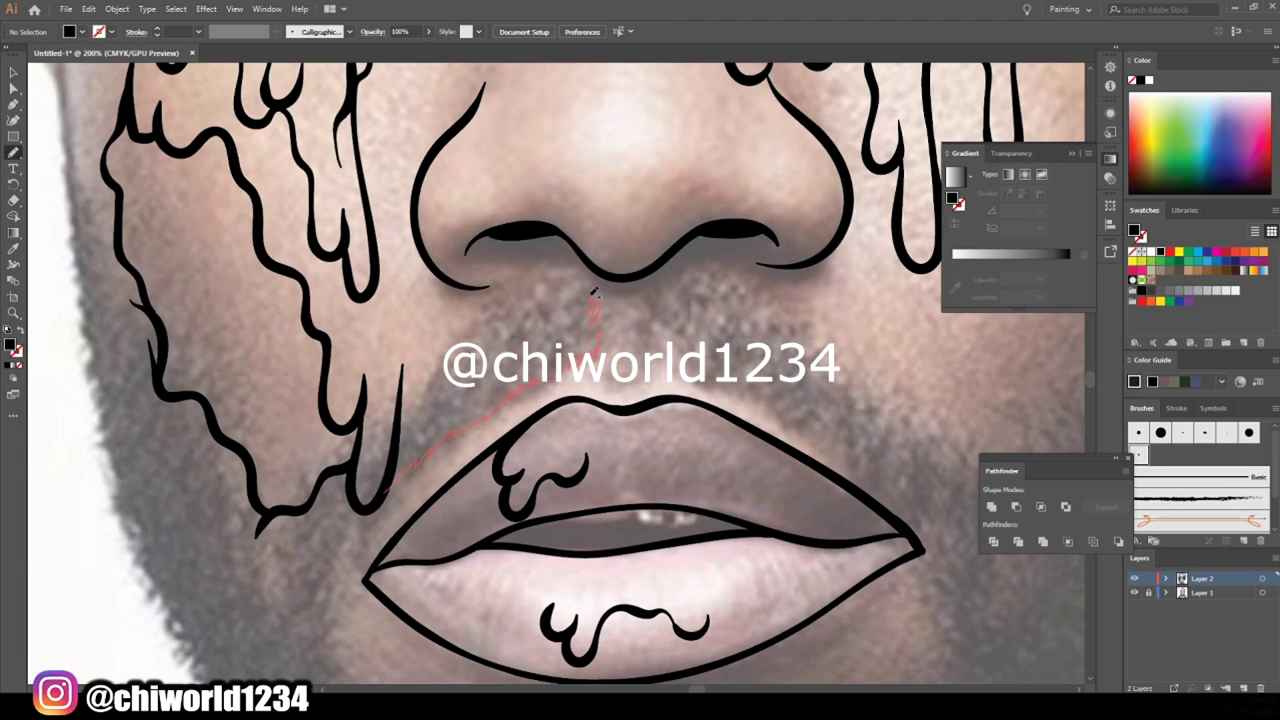
left_click_drag(400, 440, 400, 440)
key("ctrl+minus")
key("ctrl+minus")
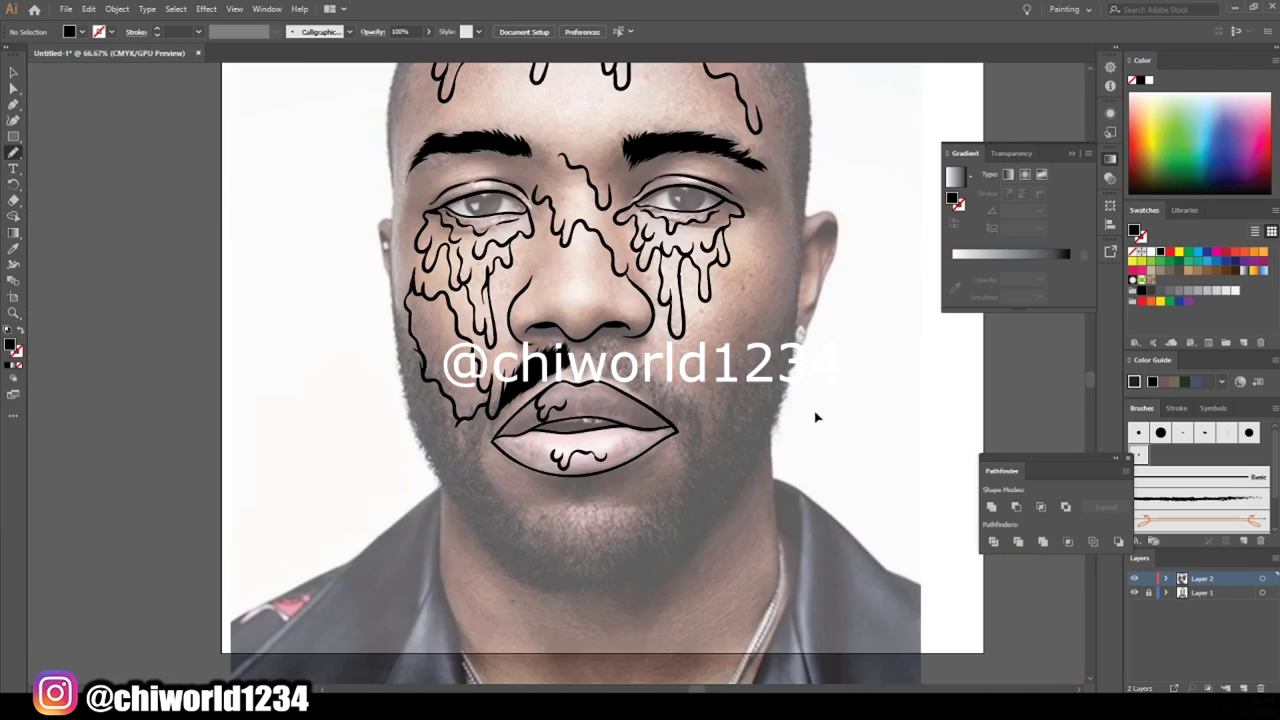
key("ctrl+plus")
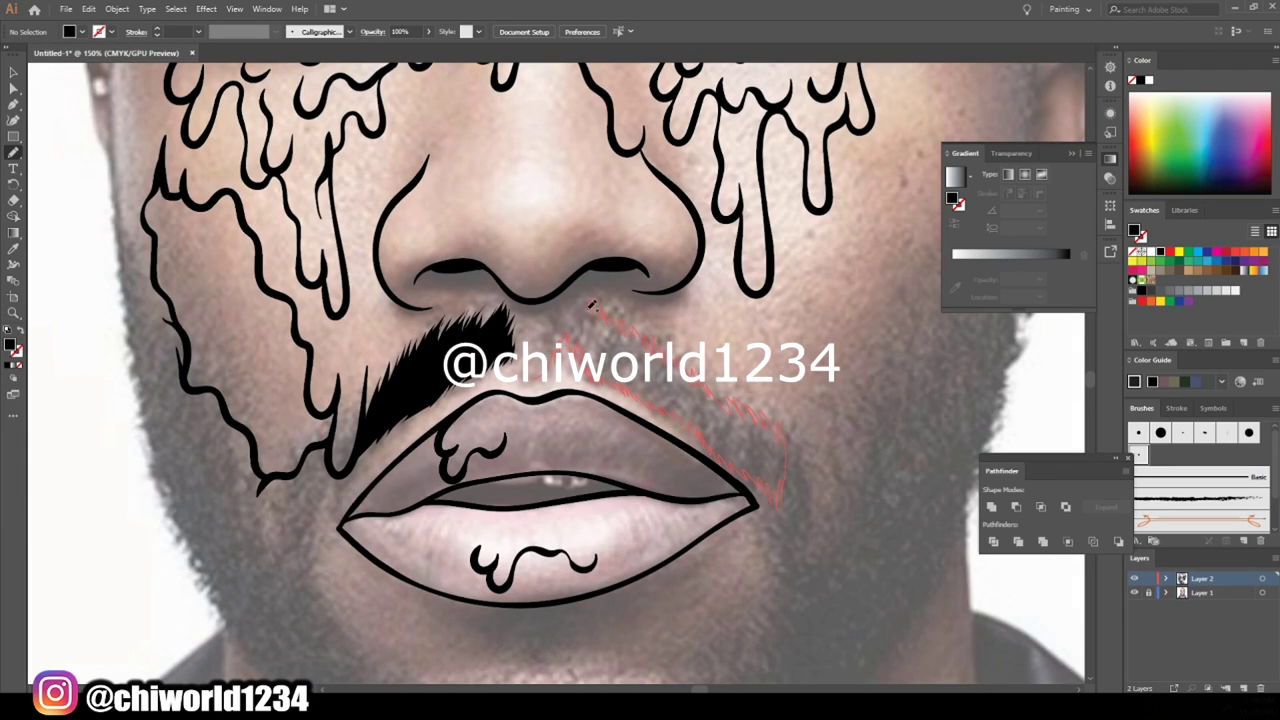
left_click_drag(547, 323, 547, 323)
left_click_drag(530, 374, 563, 327)
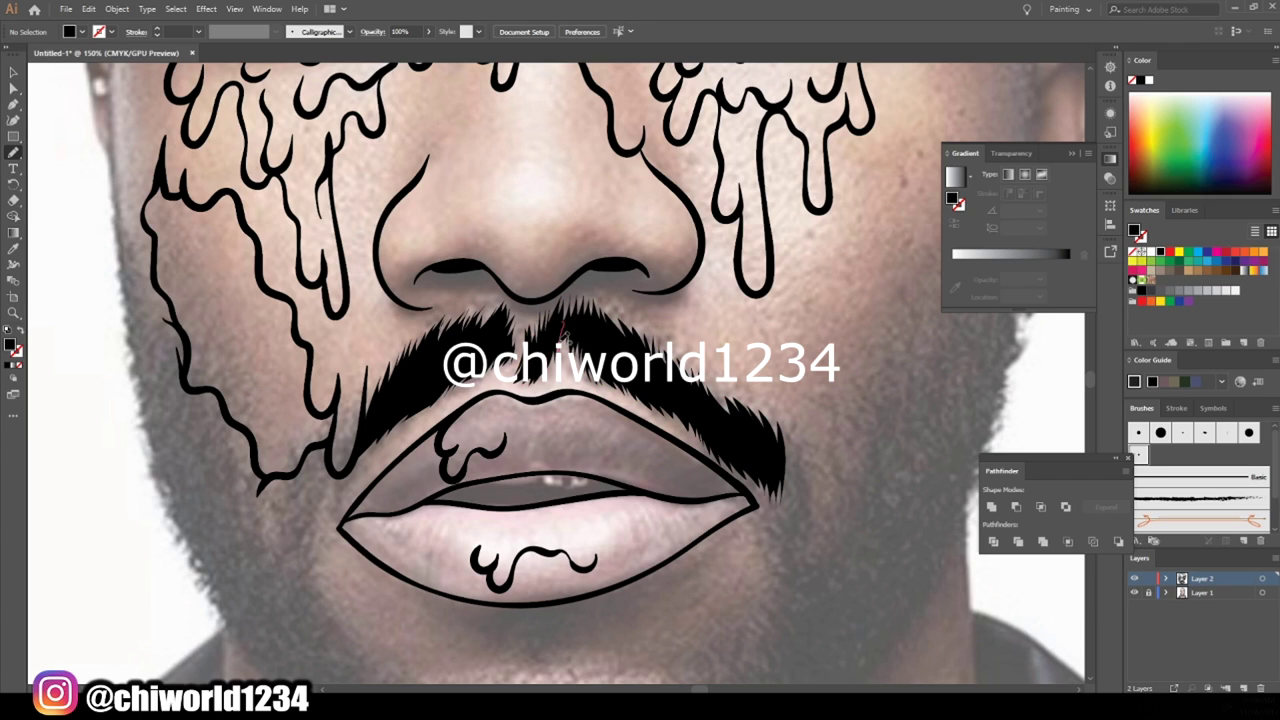
- Paint a solid black goatee along and under the lower lip
key("ctrl+minus")
key("ctrl+minus")
key("ctrl+minus")
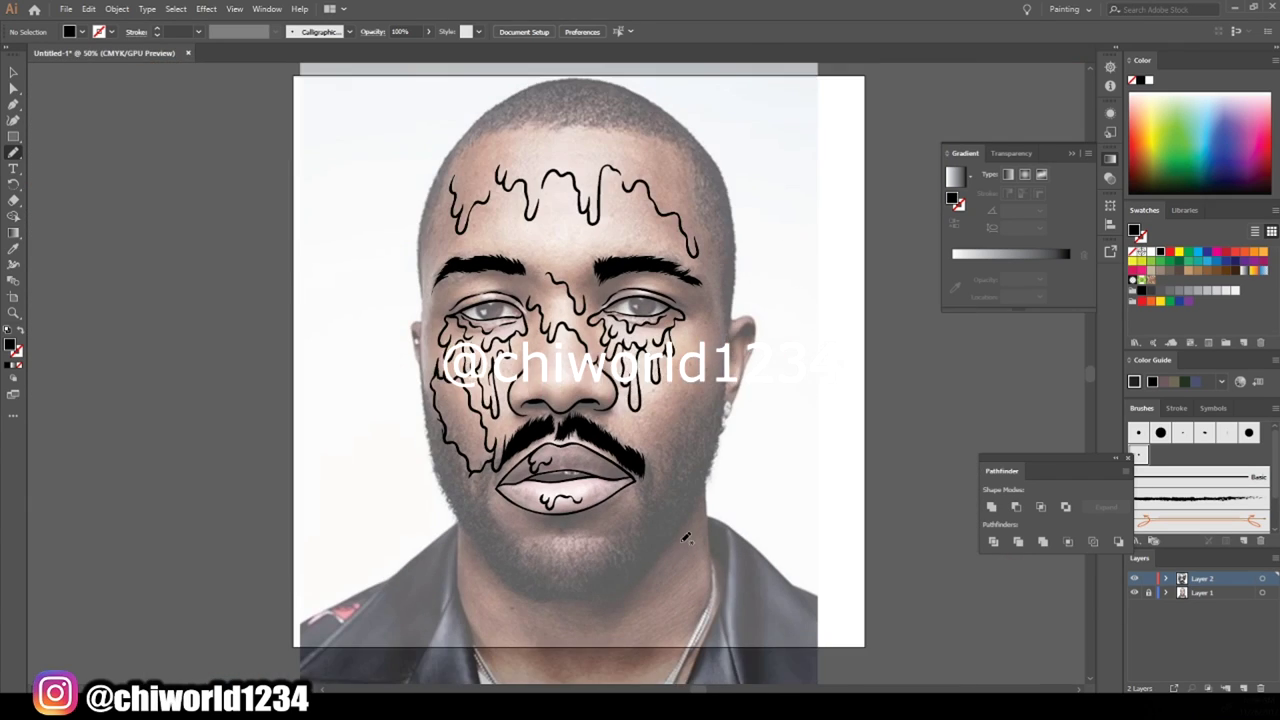
key("ctrl+plus")
key("ctrl+plus")
key("ctrl+plus")
key("ctrl+plus")
left_click_drag(550, 419, 713, 407)
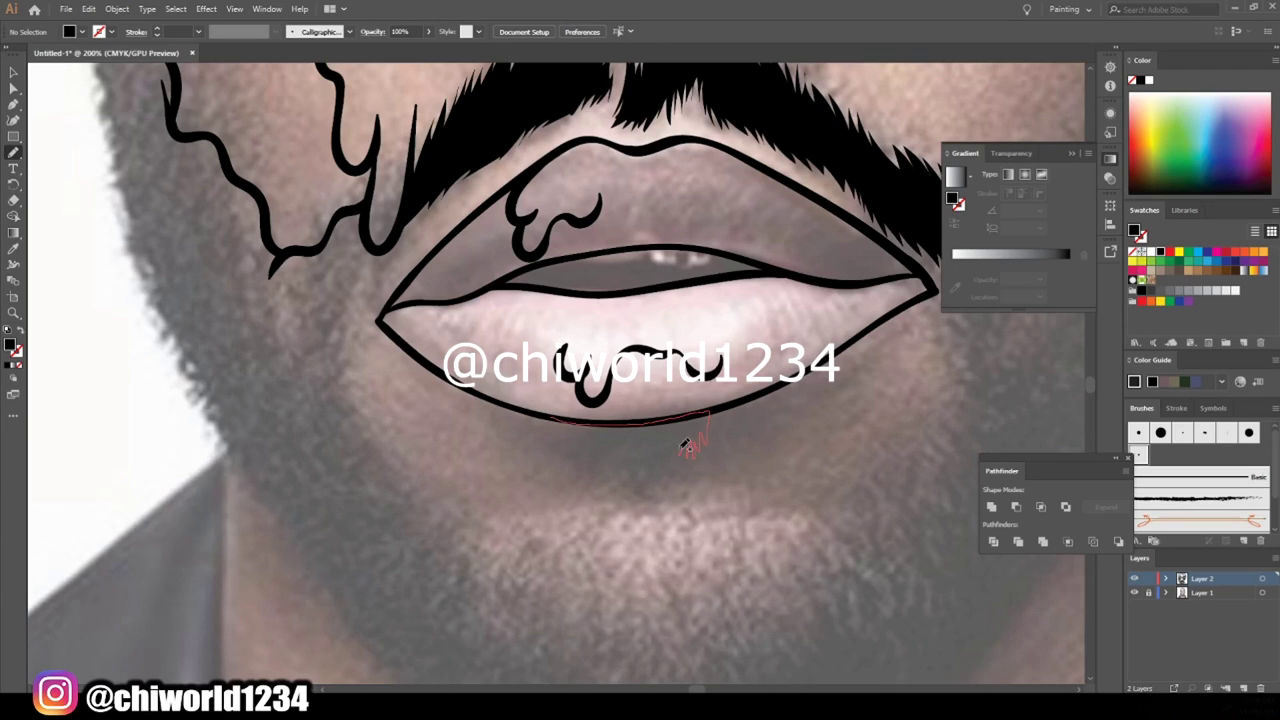
left_click_drag(567, 437, 530, 462)
key("ctrl+minus")
key("ctrl+minus")
key("ctrl+minus")
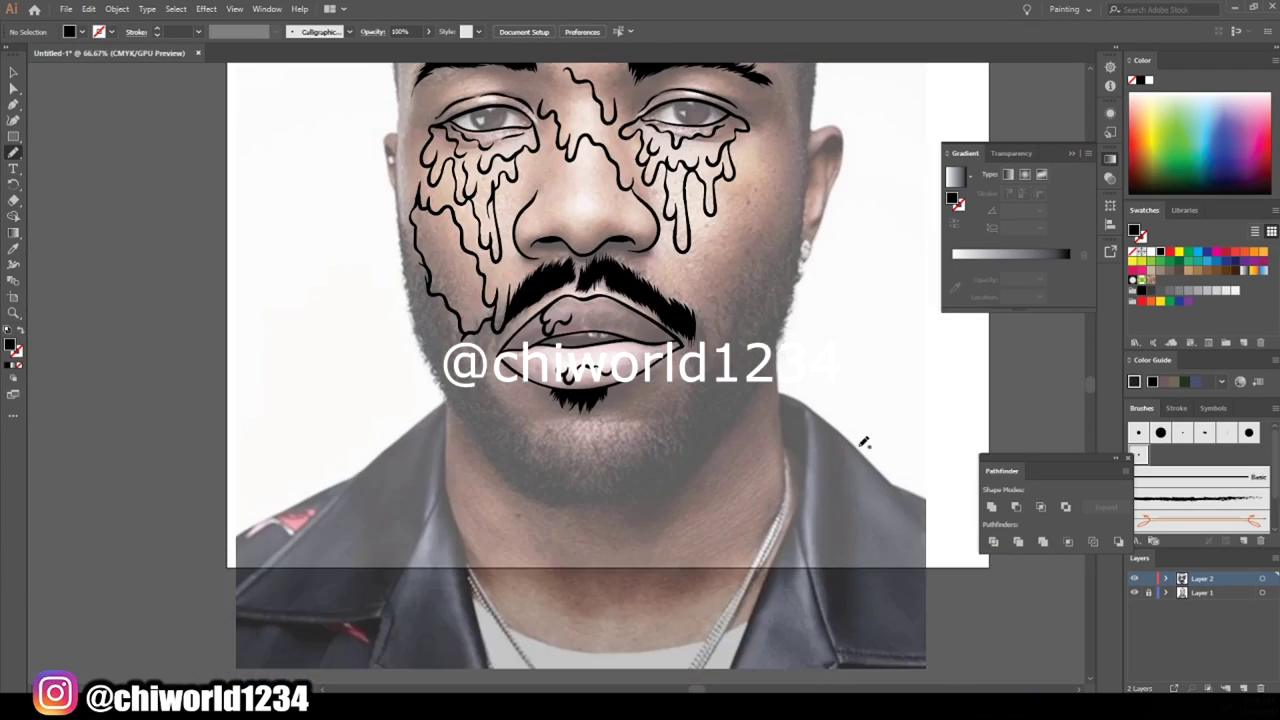
scroll(815, 425, "up", 2)
scroll(815, 425, "up", 1)
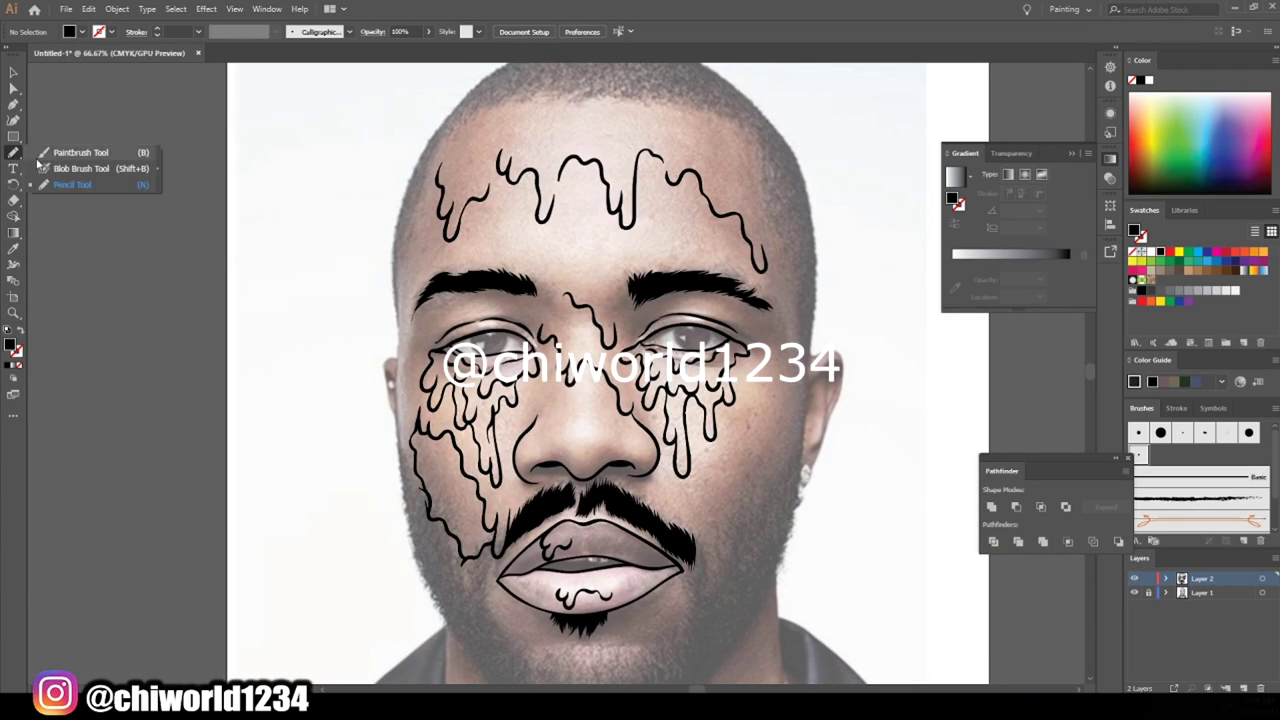
- Draw the drip outline down the right jawline and up the left side of the face
key("ctrl+plus")
left_click_drag(820, 172, 718, 585)
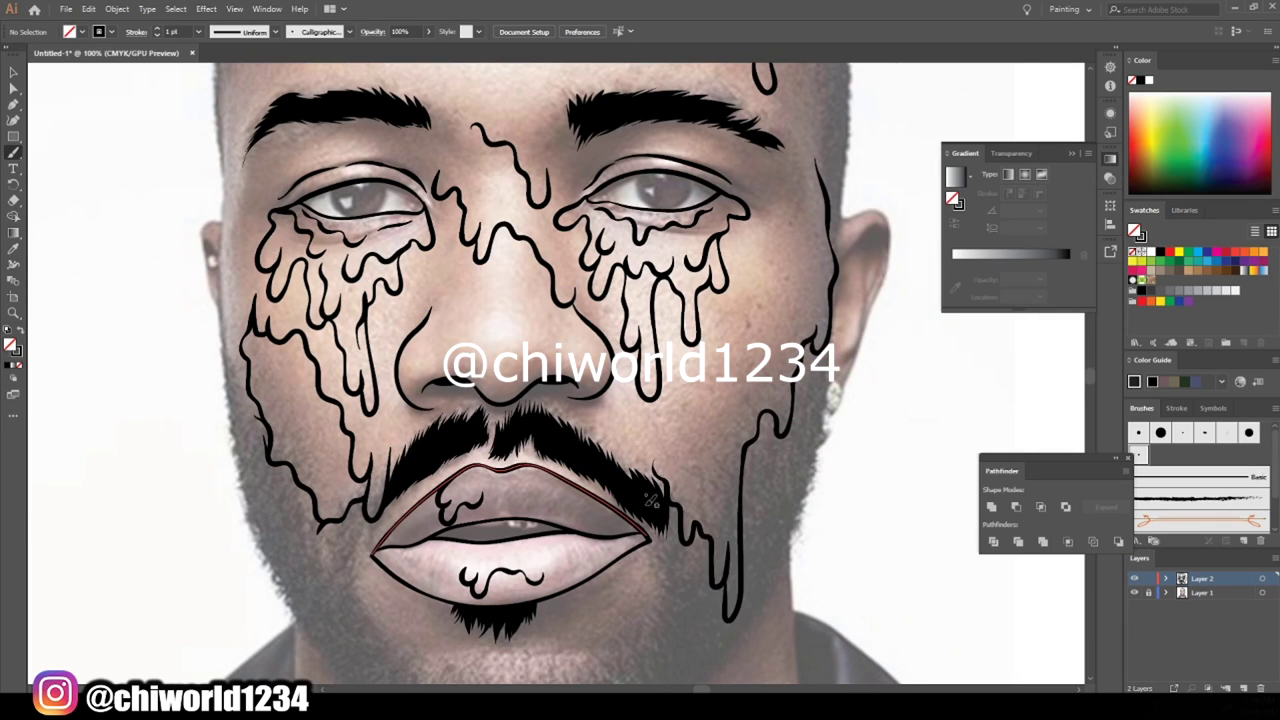
scroll(690, 520, "down", 2)
scroll(447, 480, "up", 3)
left_click_drag(446, 478, 443, 150)
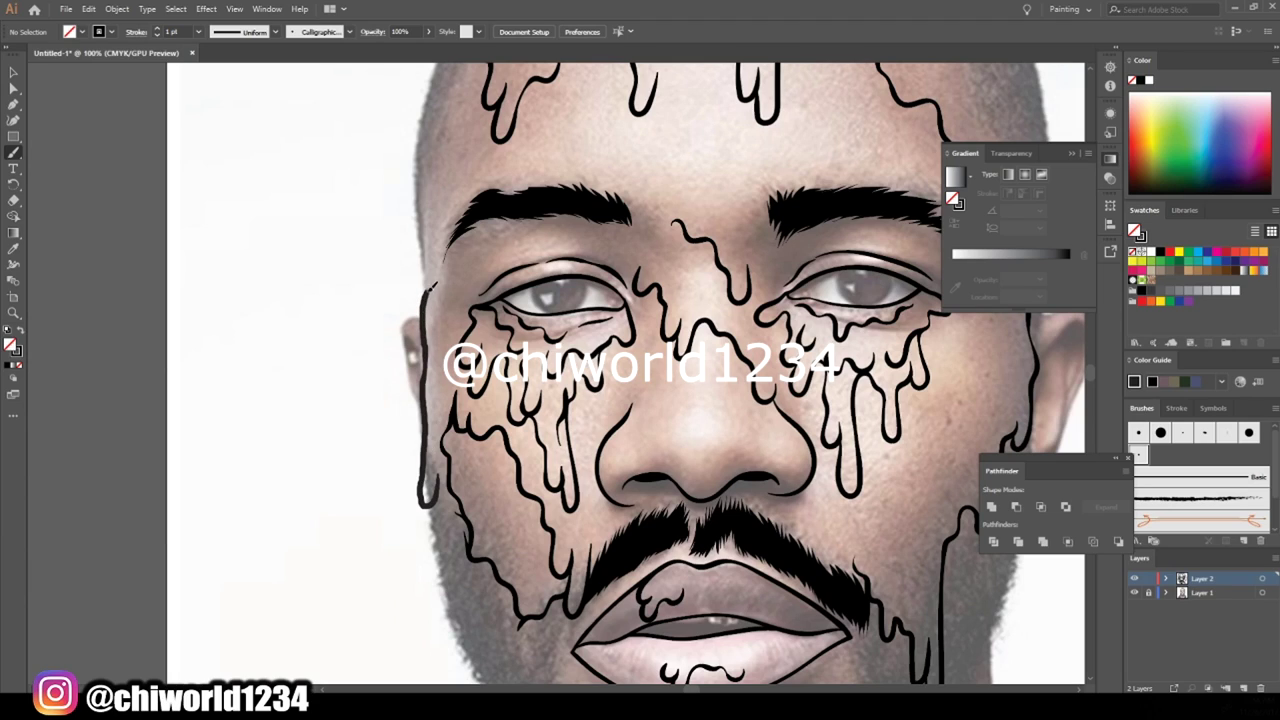
- Extend the outline over the head and add drips below the lips and across the nose
key("ctrl+minus")
key("ctrl+plus")
mouse_move(872, 495)
left_mouse_down()
mouse_move(703, 168)
mouse_move(500, 158)
mouse_move(307, 242)
mouse_move(270, 432)
left_mouse_up()
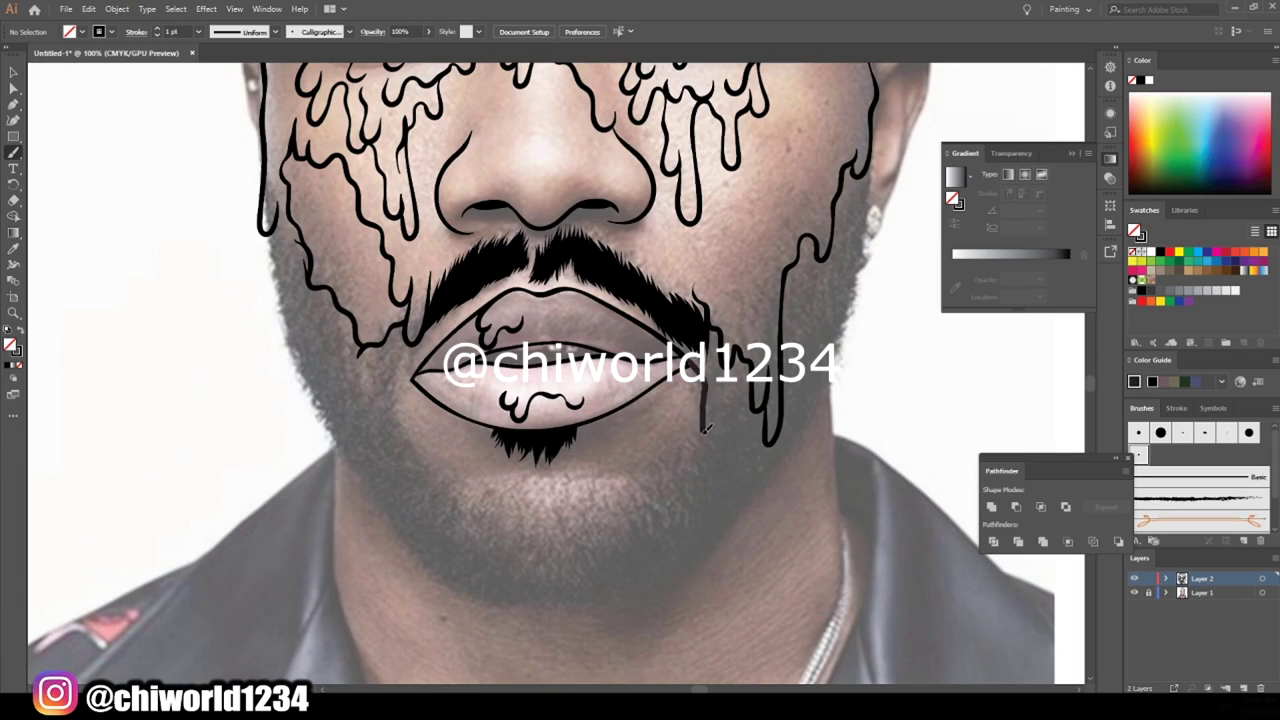
mouse_move(705, 428)
left_mouse_down()
mouse_move(615, 525)
mouse_move(580, 430)
mouse_move(620, 490)
left_mouse_up()
key("ctrl+minus")
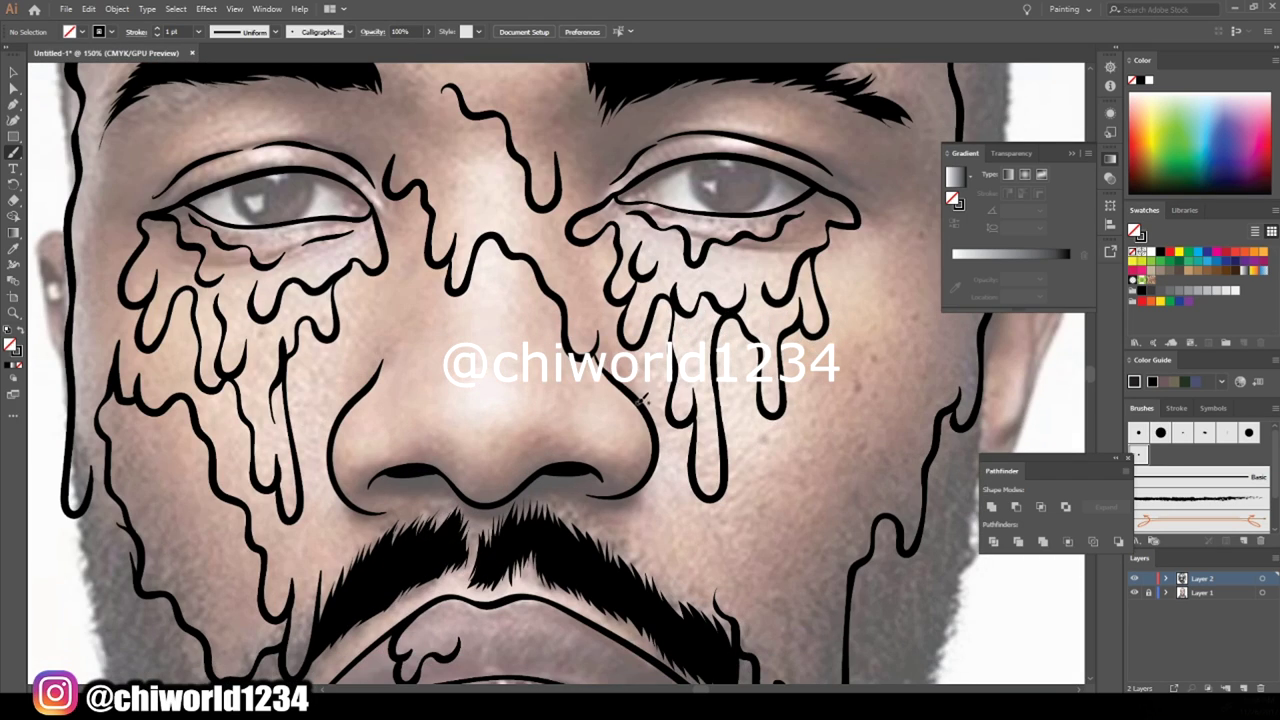
mouse_move(640, 400)
left_mouse_down()
mouse_move(560, 385)
mouse_move(505, 345)
mouse_move(462, 360)
mouse_move(410, 295)
mouse_move(392, 216)
left_mouse_up()
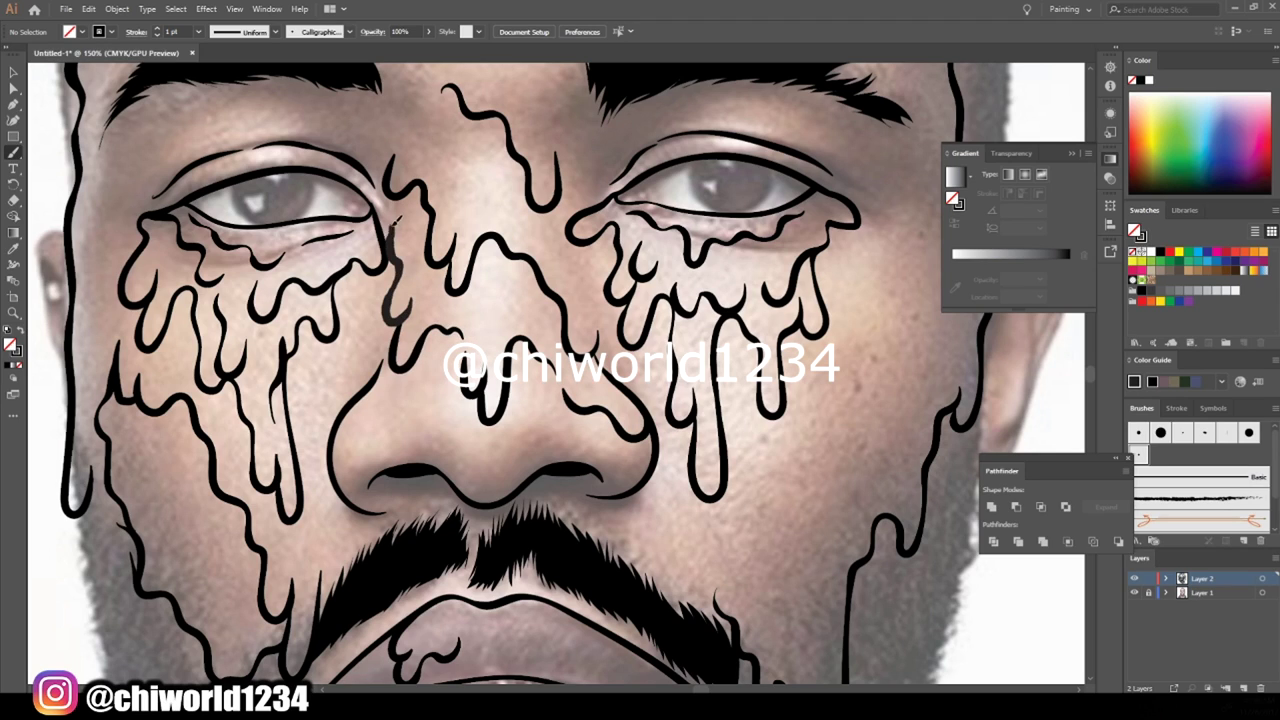
- Draw wavy drip lines across the forehead, along the right cheek edge and above the right eye
key("ctrl+minus")
key("ctrl+minus")
key("ctrl+plus")
mouse_move(729, 298)
left_mouse_down()
mouse_move(556, 290)
mouse_move(437, 232)
left_mouse_up()
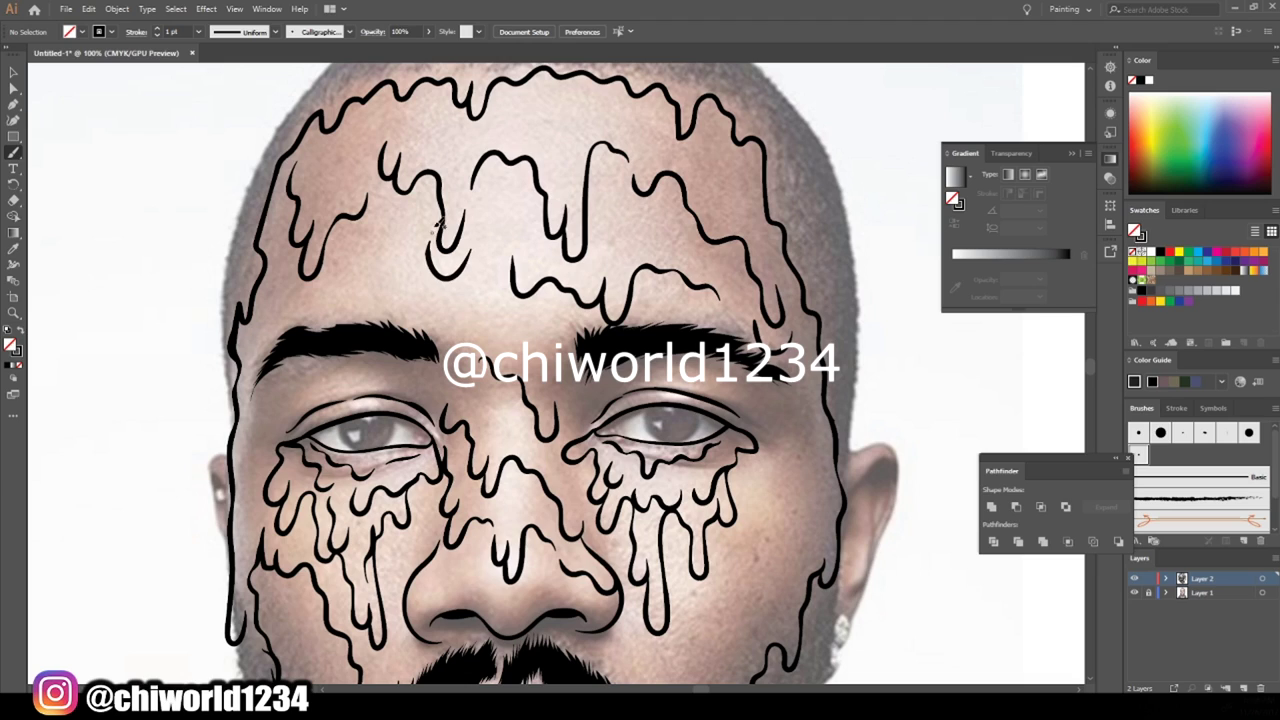
mouse_move(470, 335)
left_mouse_down()
mouse_move(370, 295)
mouse_move(310, 285)
mouse_move(282, 300)
left_mouse_up()
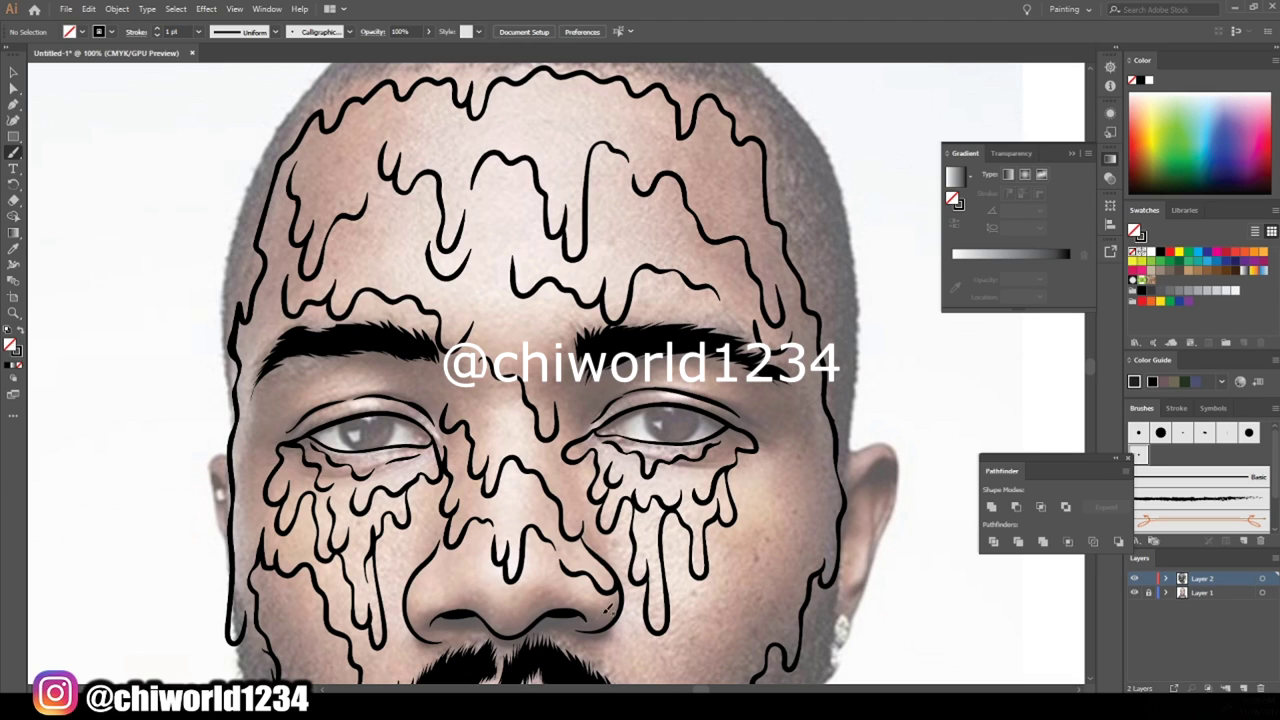
scroll(607, 605, "down", 3)
left_click_drag(826, 398, 704, 457)
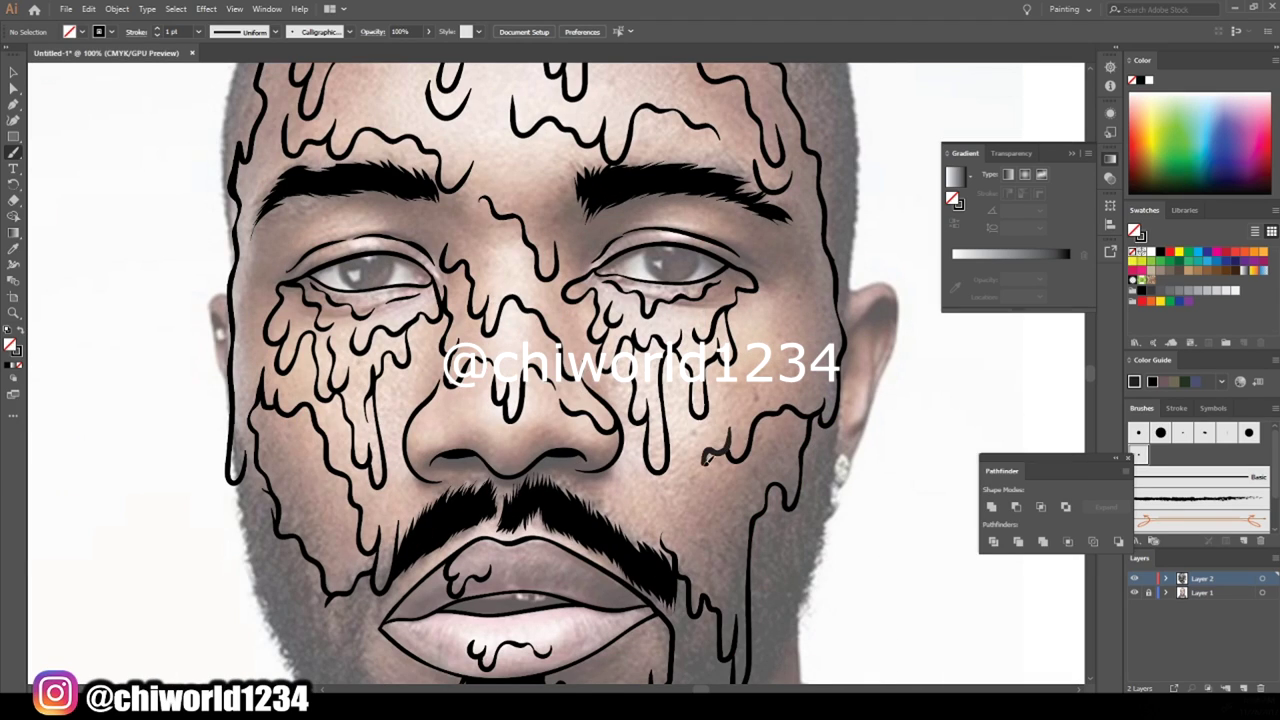
left_click_drag(797, 250, 792, 335)
mouse_move(770, 240)
left_mouse_down()
mouse_move(546, 186)
mouse_move(505, 200)
left_mouse_up()
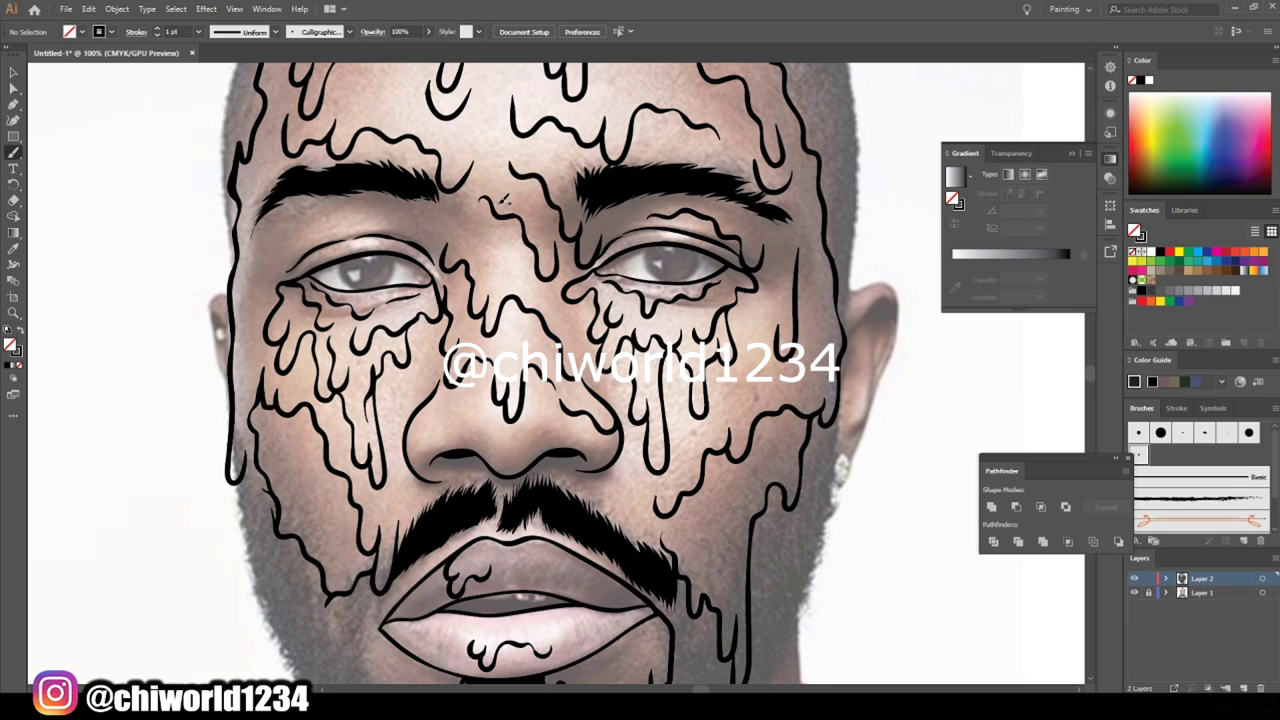
- Draw a wavy drip from the left temple toward the eye, replacing one misplaced stroke
scroll(450, 180, "down", 2)
scroll(450, 180, "up", 4)
mouse_move(466, 244)
left_mouse_down()
mouse_move(436, 279)
mouse_move(168, 350)
mouse_move(262, 240)
left_mouse_up()
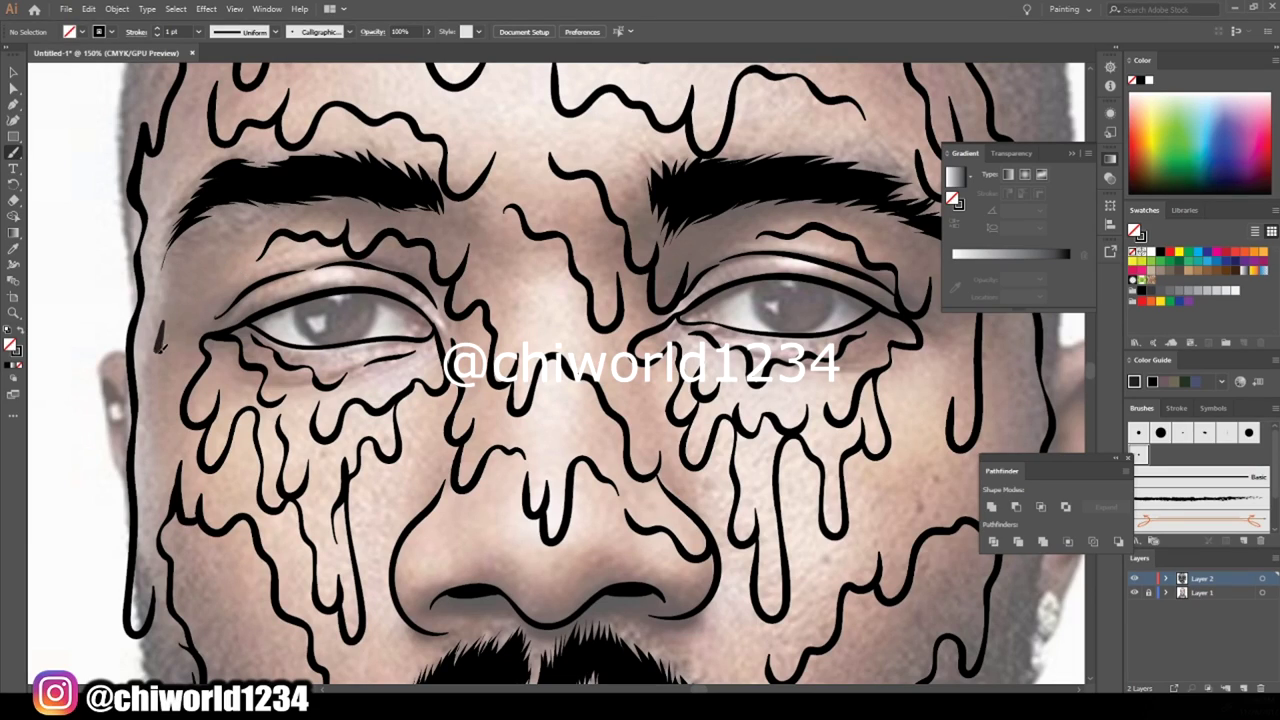
key("ctrl+z")
left_click_drag(168, 355, 272, 250)
- Add two more forehead drips and join a thick drip to the right-cheek drip
key("ctrl+0")
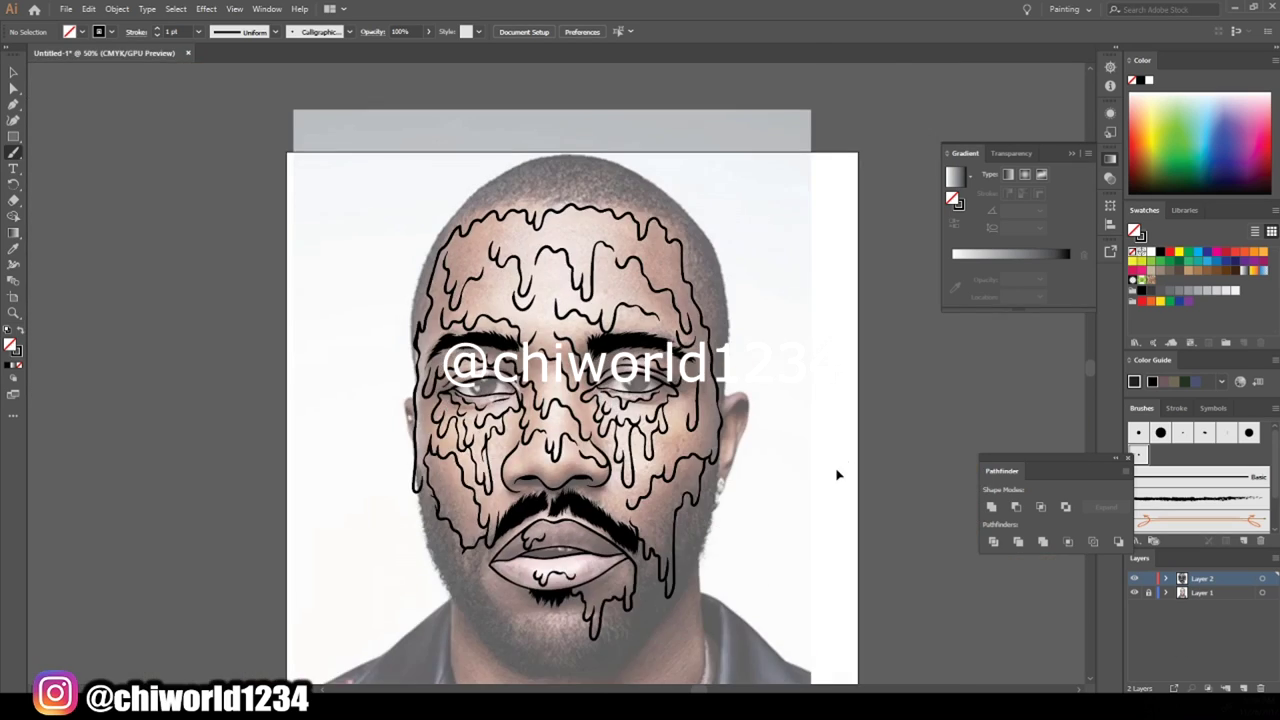
key("ctrl+1")
mouse_move(665, 224)
left_mouse_down()
mouse_move(582, 238)
mouse_move(565, 210)
mouse_move(500, 212)
left_mouse_up()
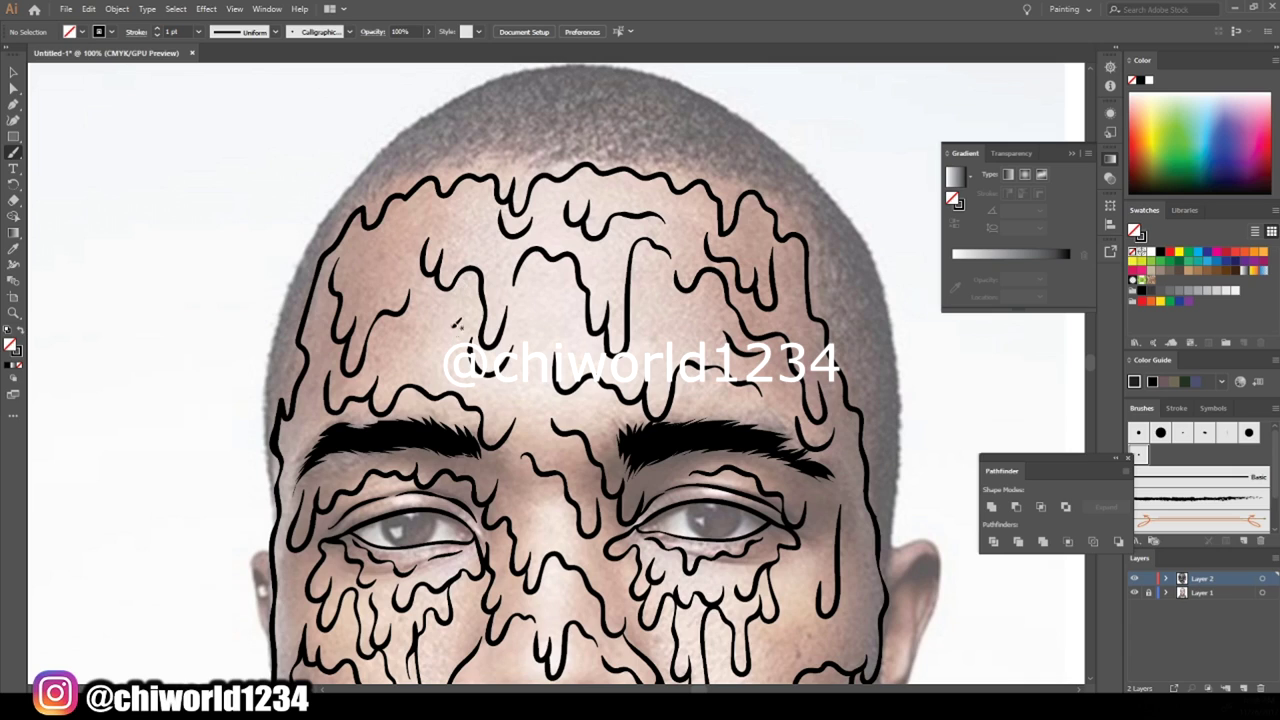
left_click_drag(446, 340, 379, 370)
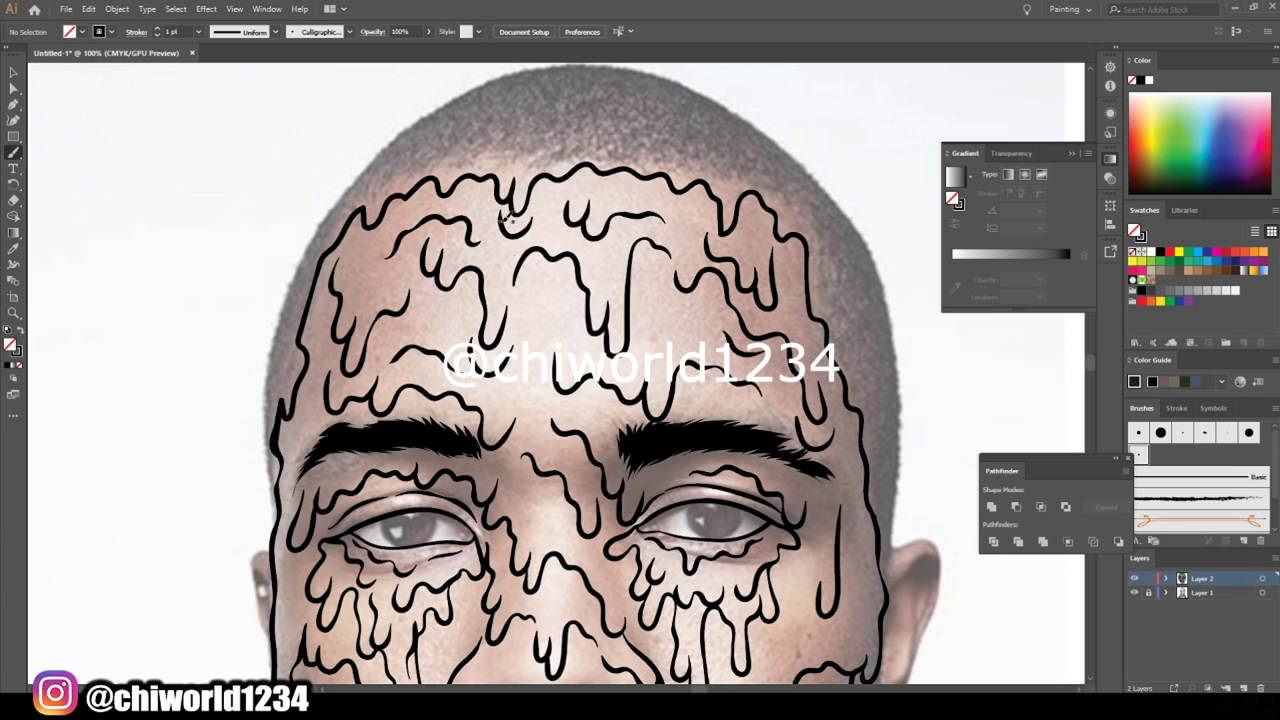
scroll(891, 476, "down", 5)
scroll(675, 420, "up", 5)
left_click_drag(720, 477, 700, 465)
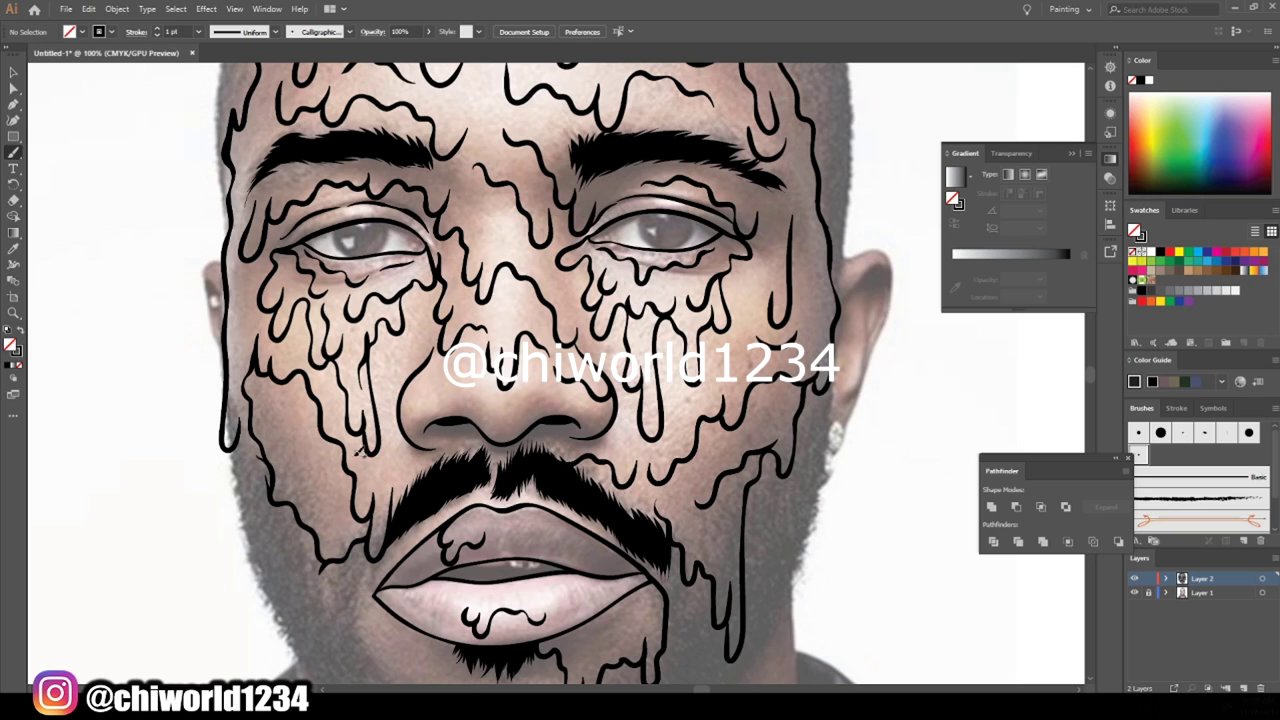
- Draw a long drip from left of the lips down the cheek
scroll(714, 524, "down", 3)
scroll(794, 503, "up", 4)
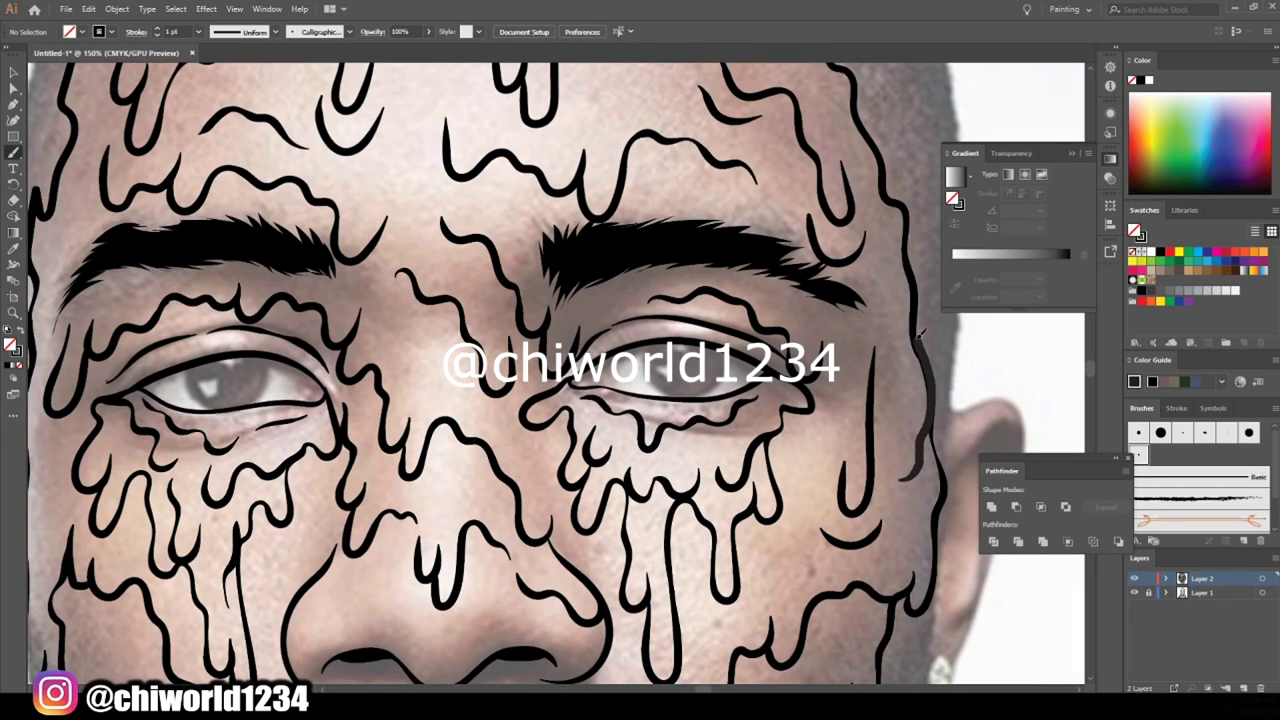
scroll(845, 325, "down", 3)
scroll(868, 428, "up", 3)
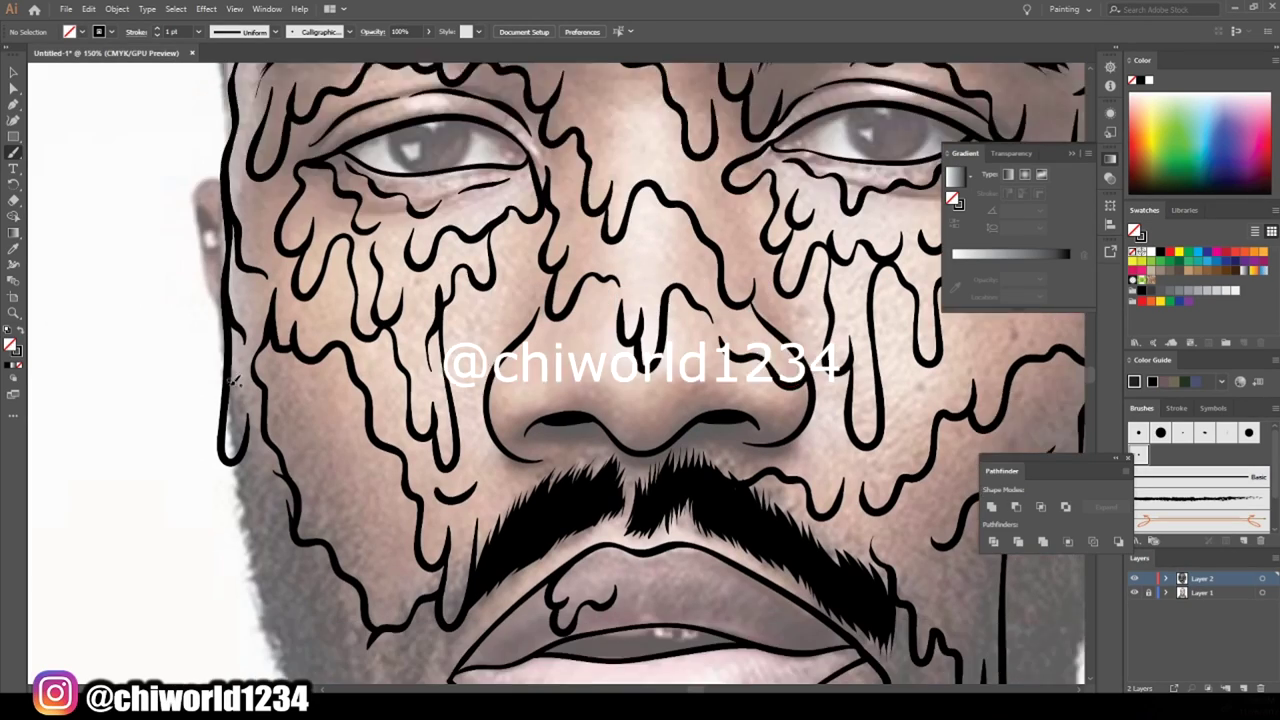
scroll(500, 450, "down", 5)
left_click_drag(570, 555, 401, 514)
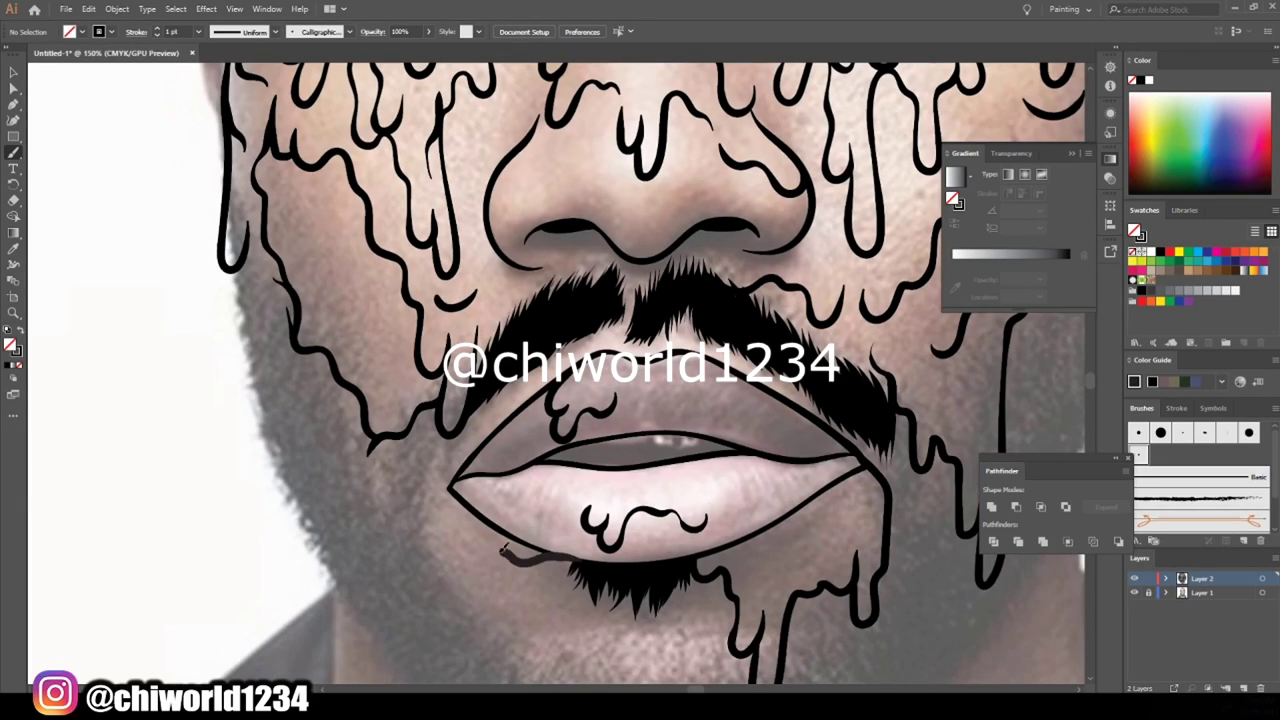
left_click_drag(401, 514, 248, 278)
scroll(512, 545, "down", 5)
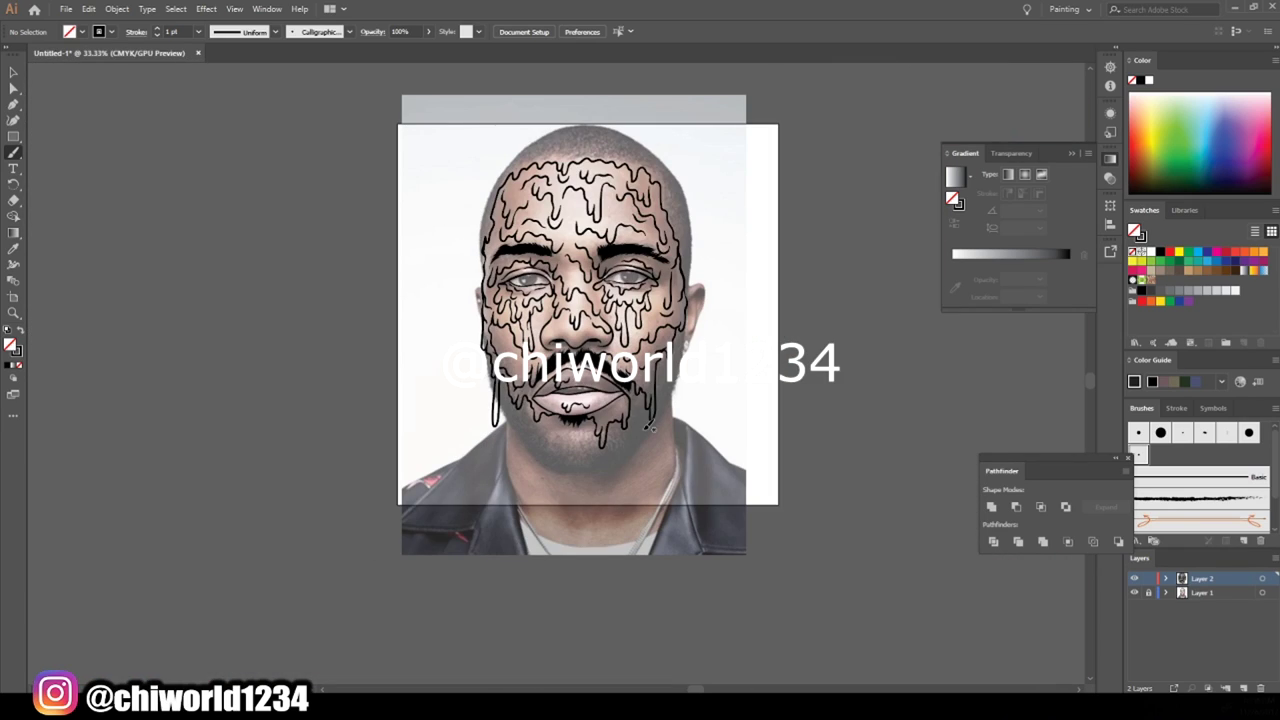
scroll(600, 420, "up", 10)
- Draw drip strokes up the left jaw and fill it with curly texture lines
left_click_drag(650, 630, 410, 90)
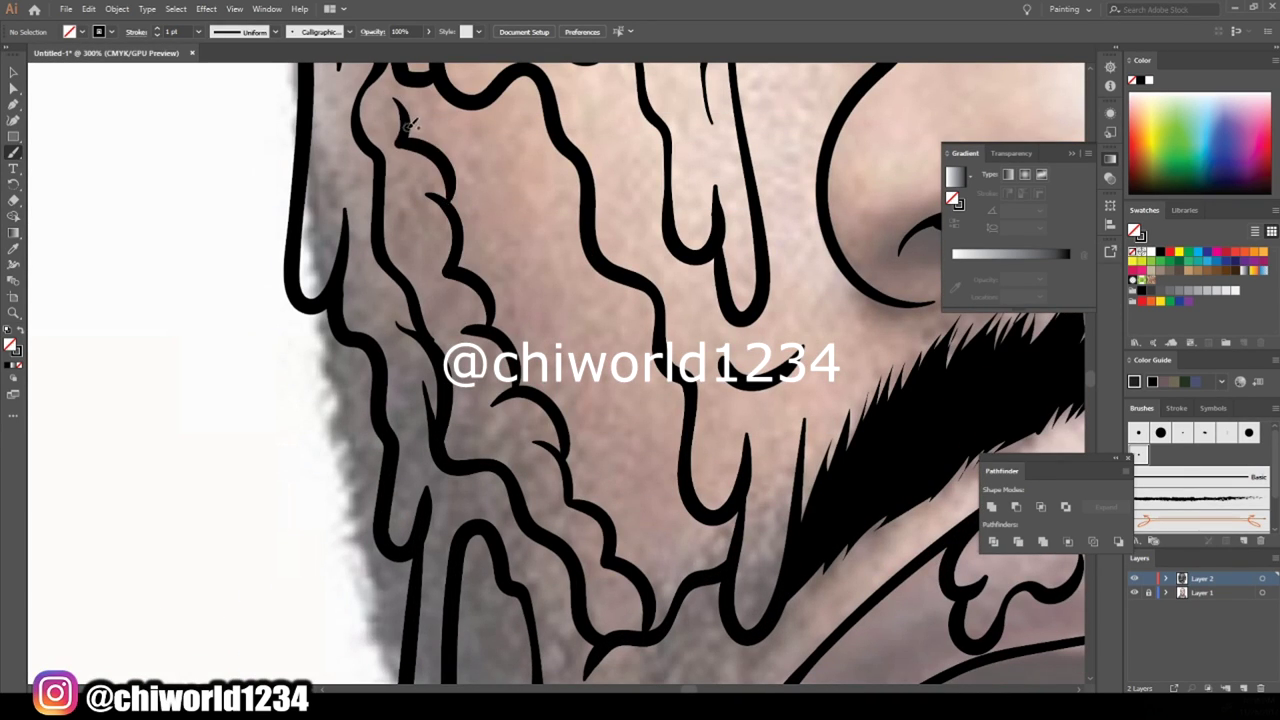
mouse_move(688, 586)
left_mouse_down()
mouse_move(468, 125)
mouse_move(512, 196)
left_mouse_up()
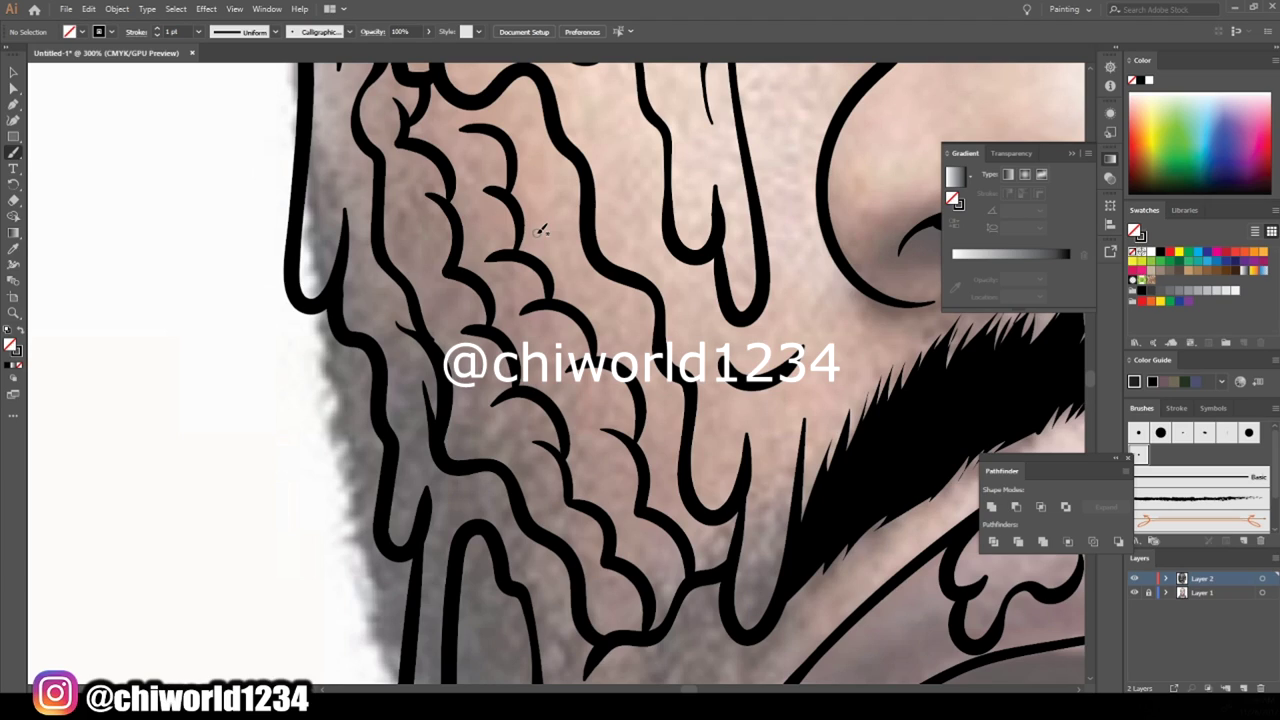
left_click_drag(688, 458, 615, 295)
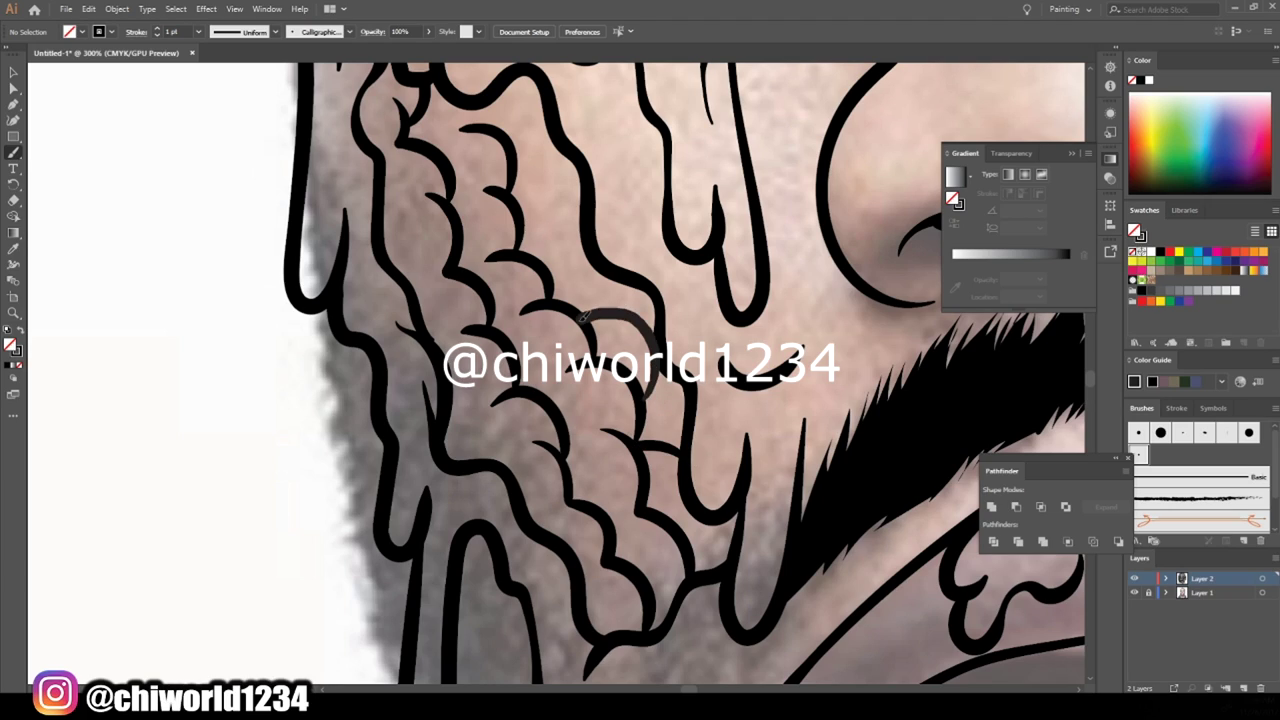
mouse_move(563, 224)
left_mouse_down()
mouse_move(528, 232)
mouse_move(545, 150)
left_mouse_up()
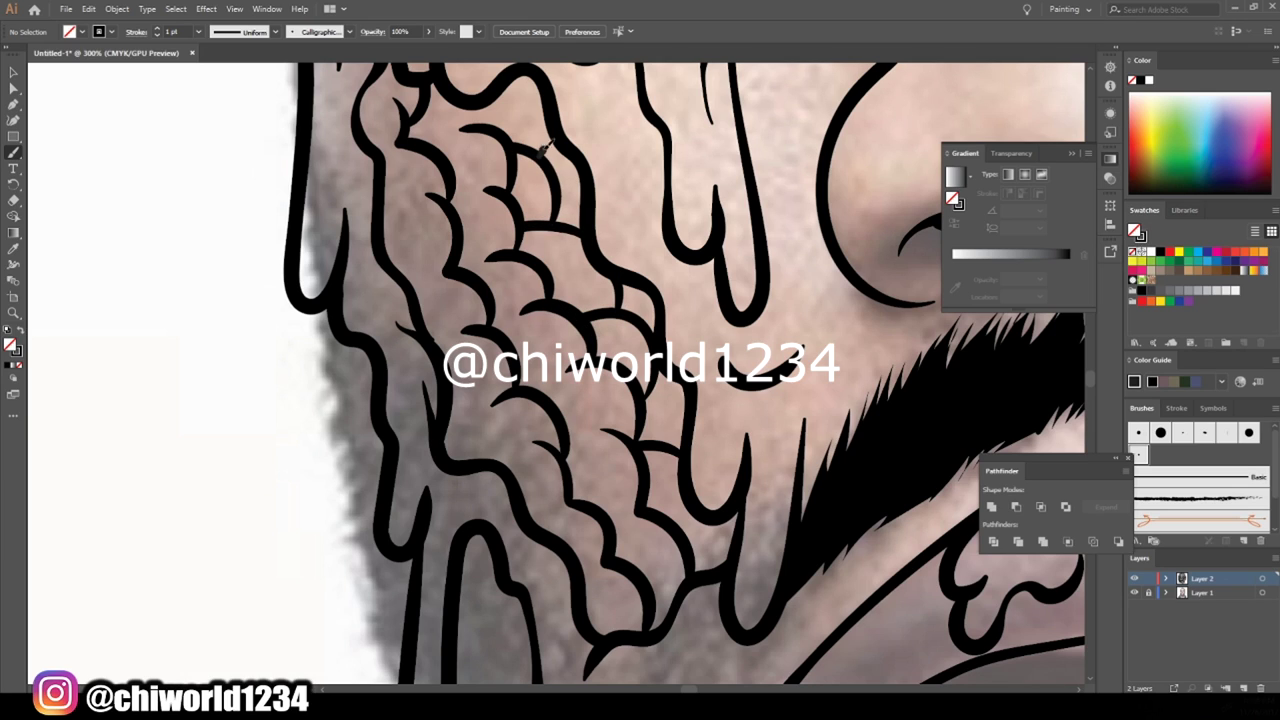
key("ctrl+0")
scroll(497, 430, "up", 5)
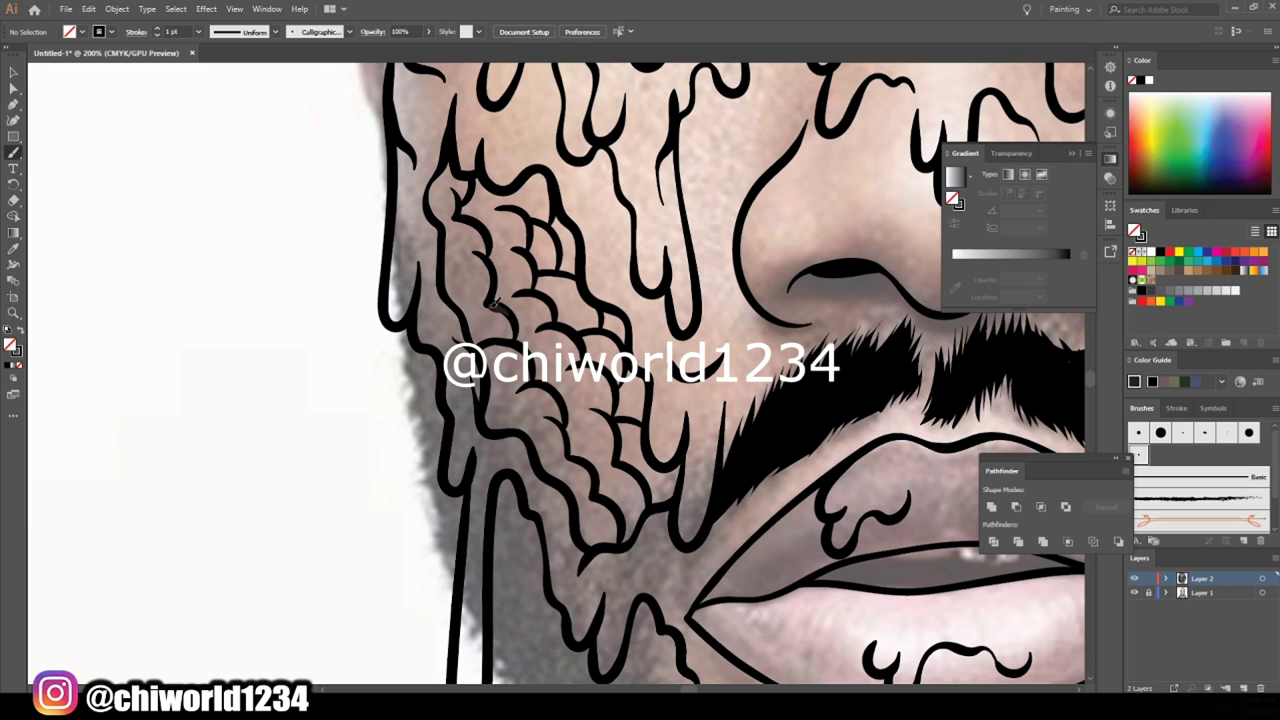
- Add a thin drip and extra strokes below the lower lip near the chin
key("ctrl+0")
scroll(614, 400, "up", 2)
scroll(614, 400, "up", 2)
left_click_drag(604, 488, 556, 547)
key("ctrl+0")
scroll(554, 391, "up", 3)
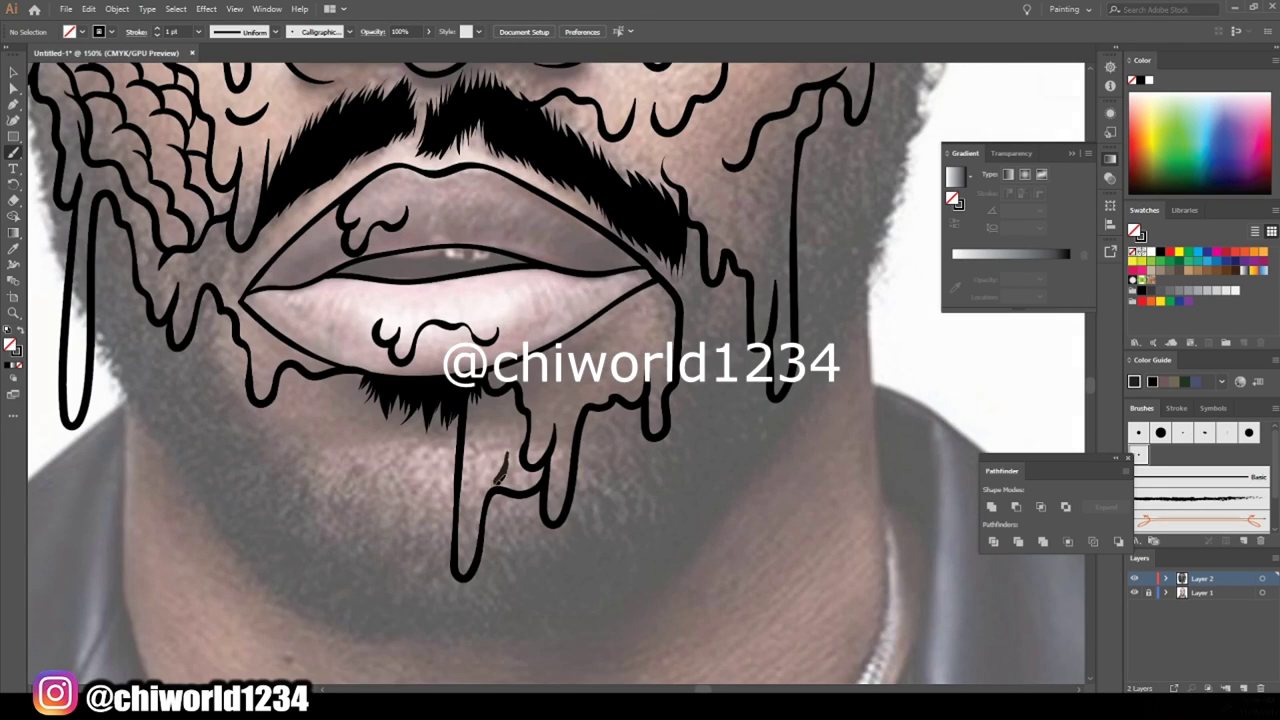
left_click_drag(553, 392, 620, 325)
key("ctrl+0")
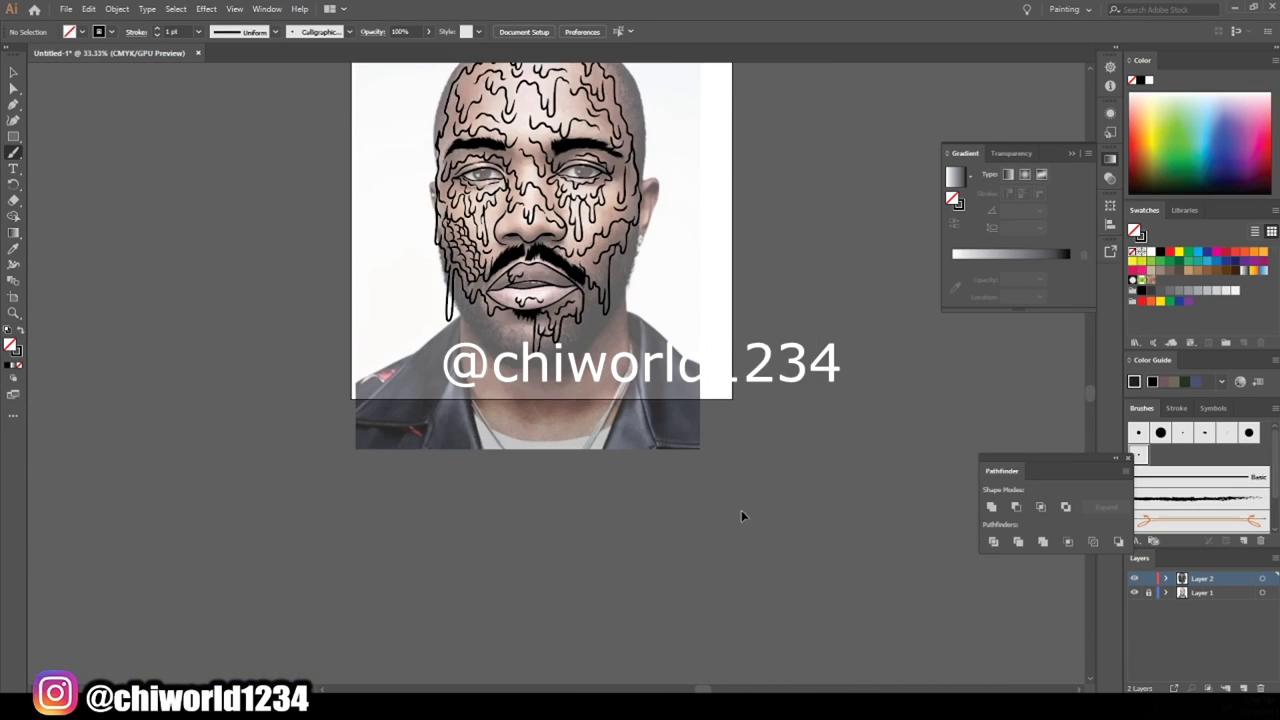
- Draw a closed wound blob on the neck with two wavy lines inside it
scroll(741, 510, "up", 2)
left_click_drag(729, 483, 726, 472)
scroll(726, 472, "up", 2)
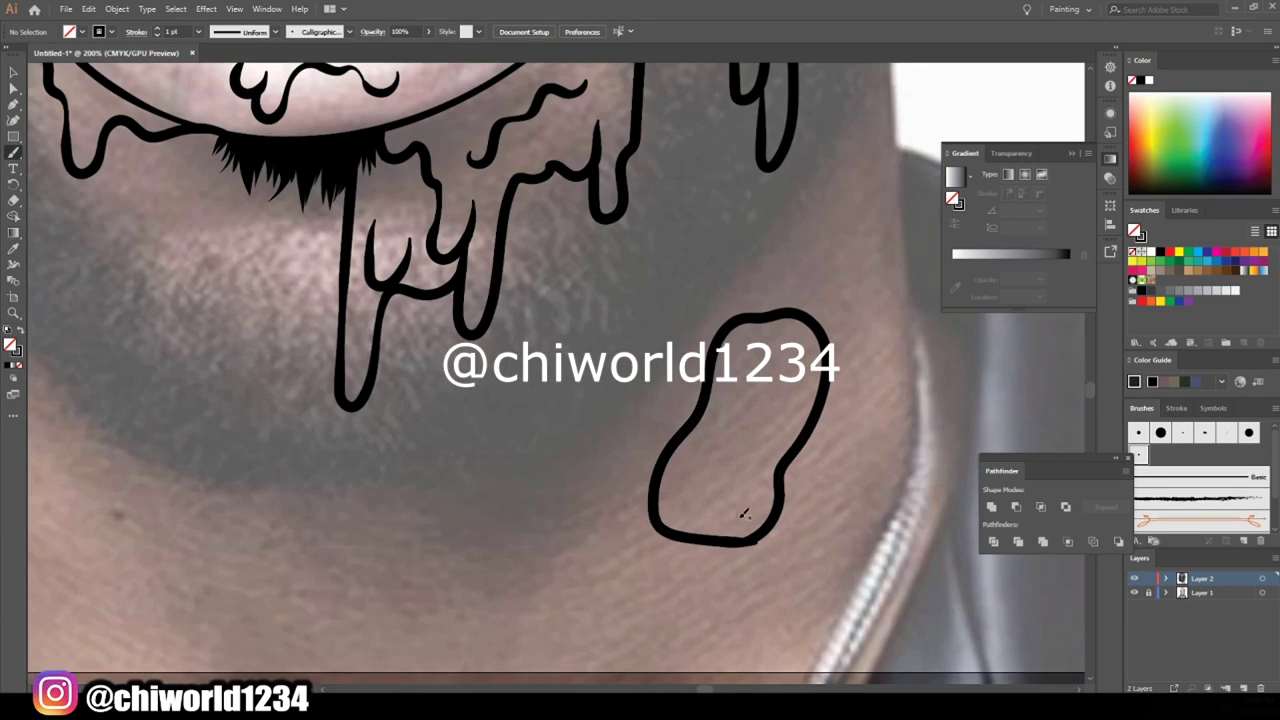
left_click_drag(632, 512, 785, 570)
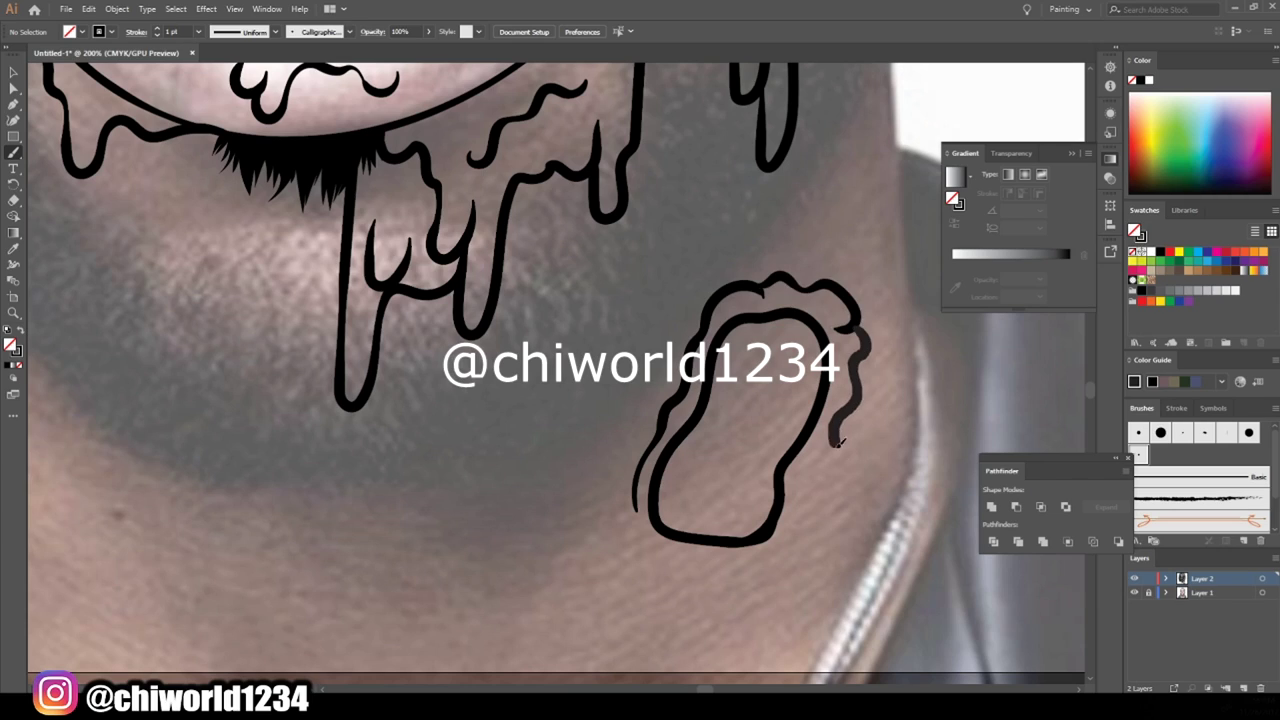
scroll(748, 560, "down", 1)
scroll(748, 560, "down", 1)
left_click_drag(787, 505, 648, 403)
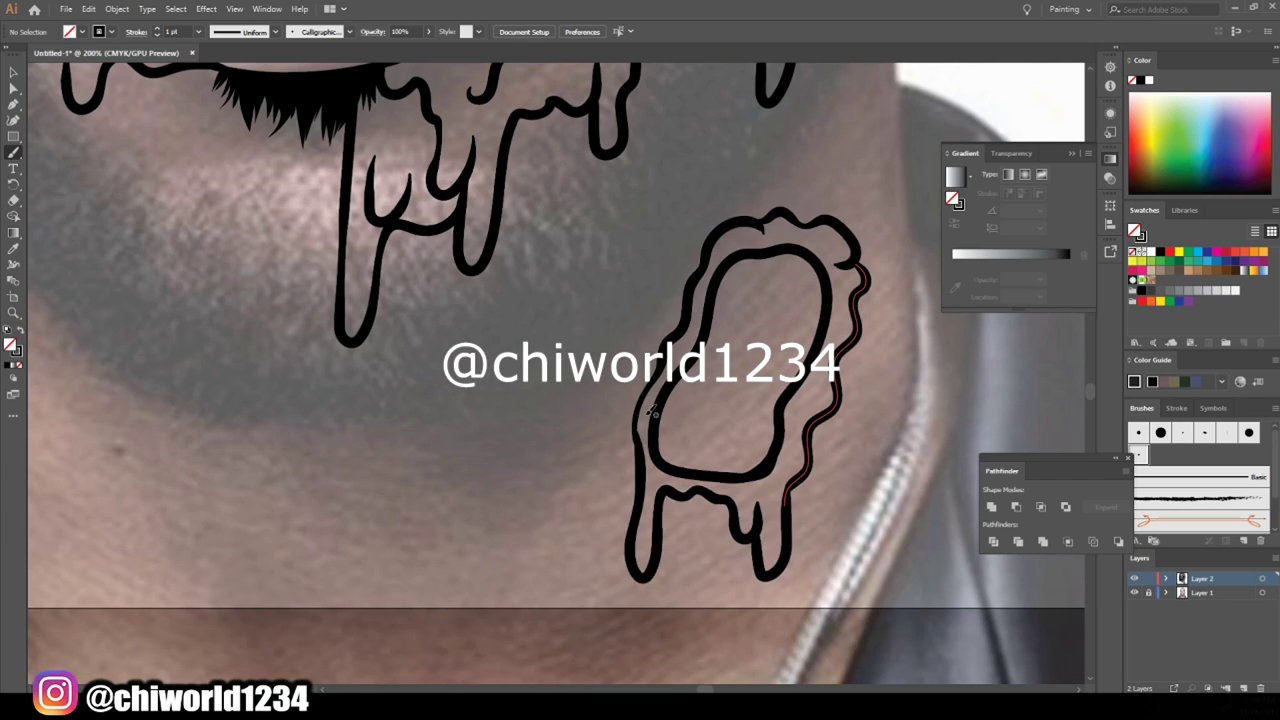
left_click_drag(660, 433, 785, 250)
mouse_move(665, 408)
left_mouse_down()
mouse_move(792, 253)
mouse_move(771, 253)
left_mouse_up()
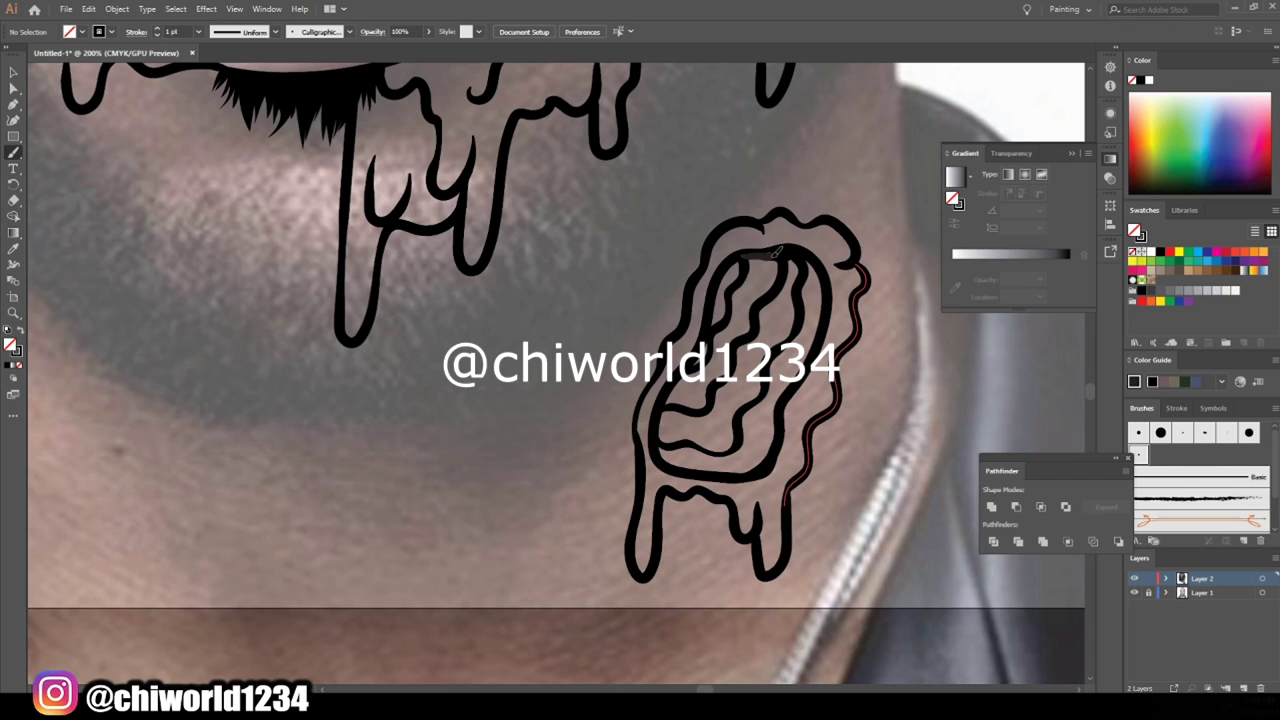
- Zoom out to check the whole artboard and select all the line art
key("ctrl+0")
key("ctrl+plus")
key("ctrl+plus")
key("ctrl+plus")
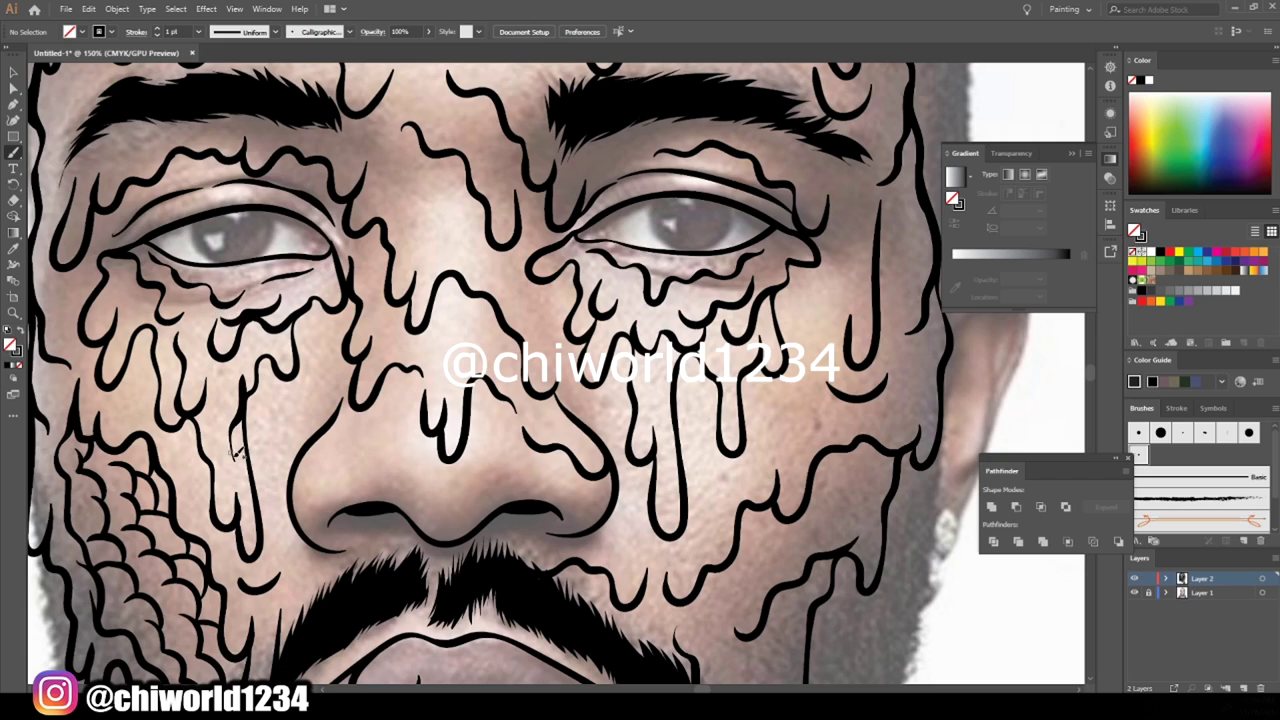
key("ctrl+minus")
key("ctrl+minus")
key("ctrl+minus")
key("v")
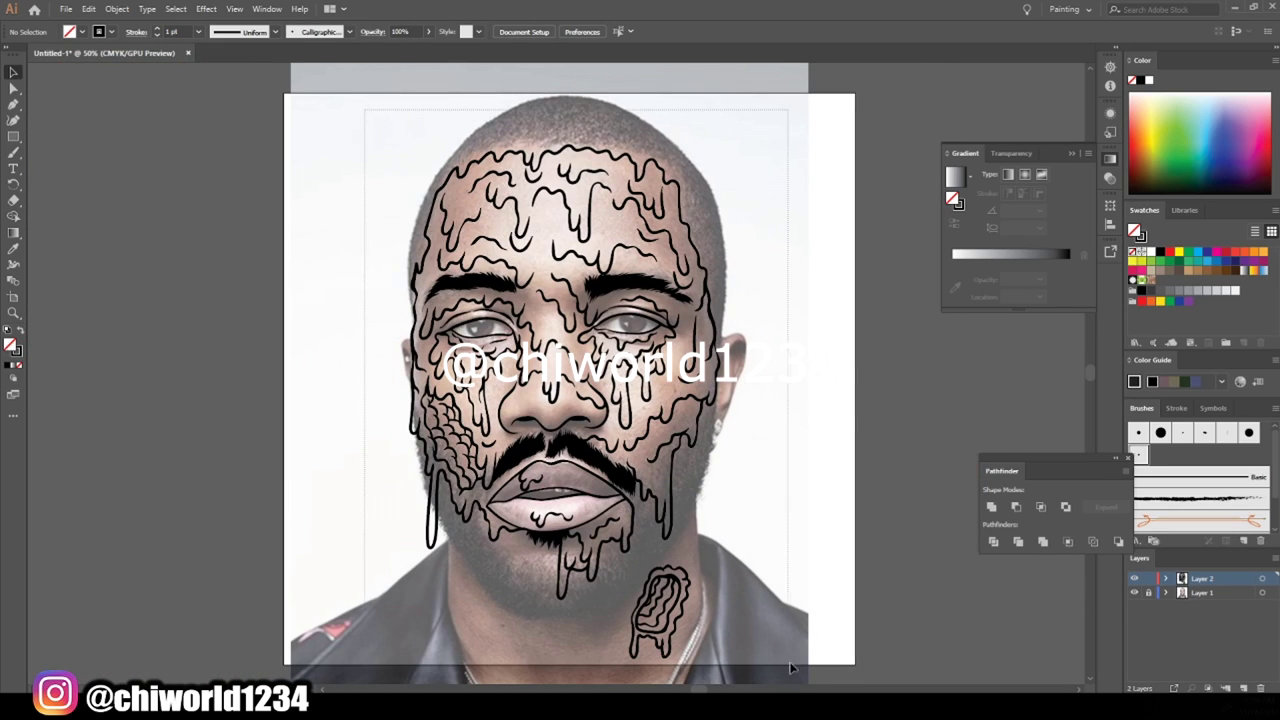
key("ctrl+a")
- Merge all the line art into one shape with Pathfinder Unite and deselect it
left_click(1043, 542)
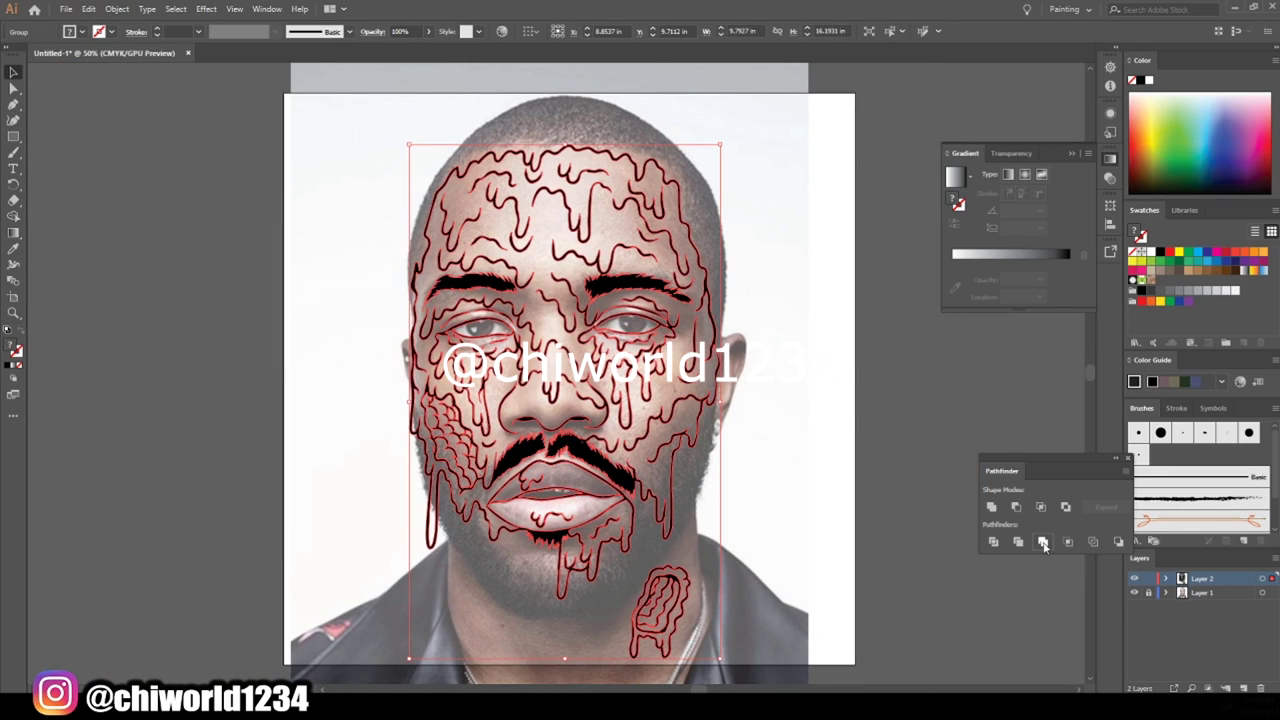
left_click(960, 417)
left_click(14, 152)
- Paint small touch-up strokes at the mouth corner, beside the chin and along the upper lip
scroll(866, 430, "up", 2)
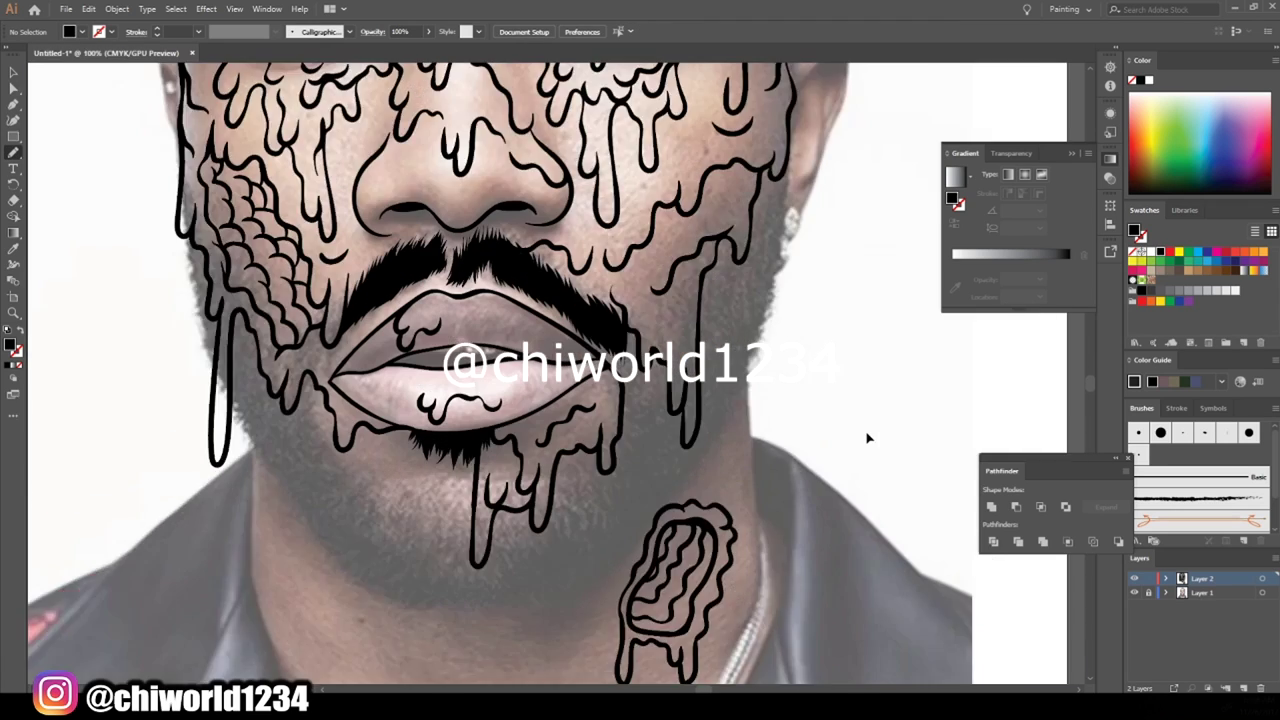
scroll(866, 430, "up", 1)
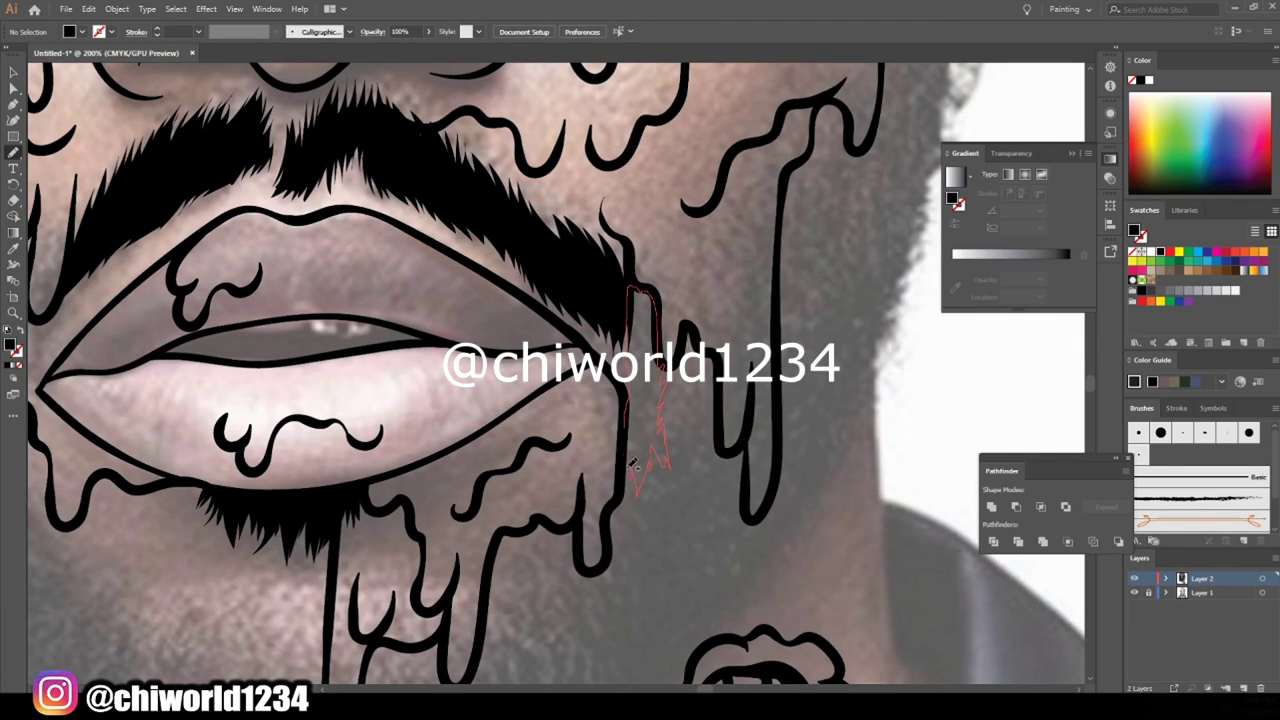
left_click_drag(636, 480, 637, 492)
scroll(848, 563, "up", 2)
scroll(848, 563, "left", 5)
scroll(451, 417, "up", 1)
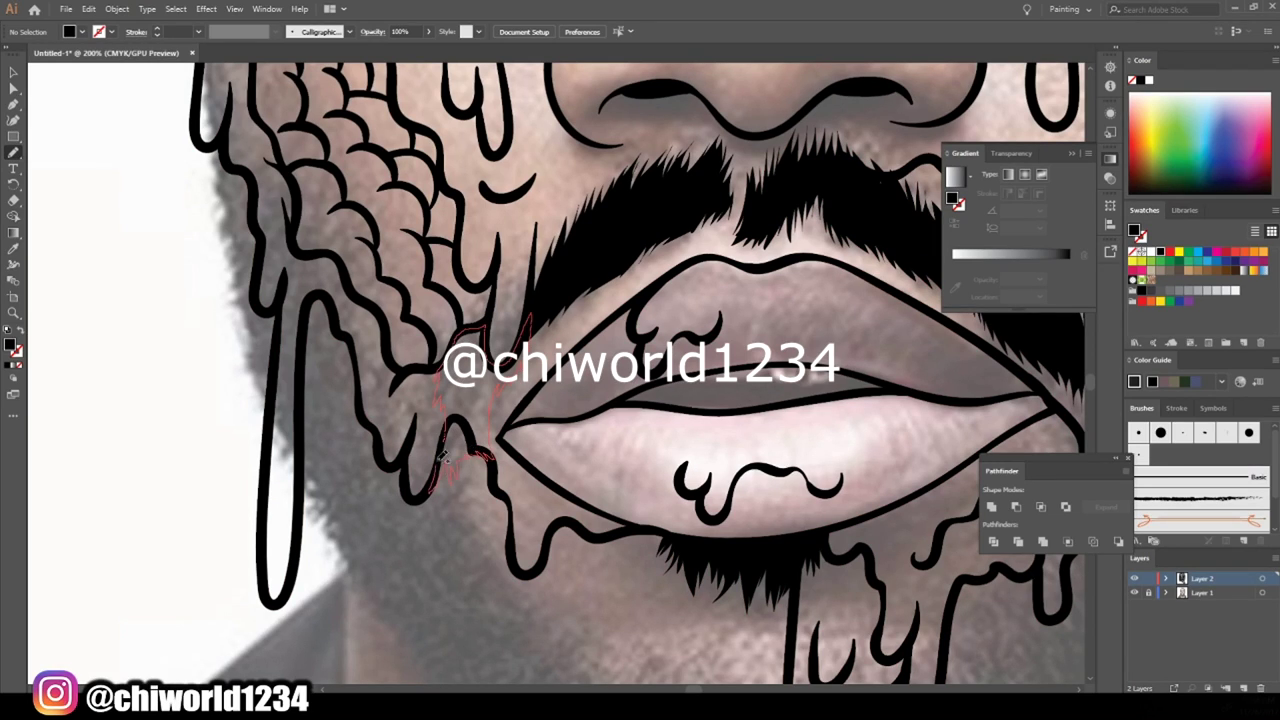
left_click_drag(441, 469, 441, 469)
key("ctrl+0")
scroll(290, 435, "up", 4)
left_click_drag(619, 399, 690, 424)
key("ctrl+0")
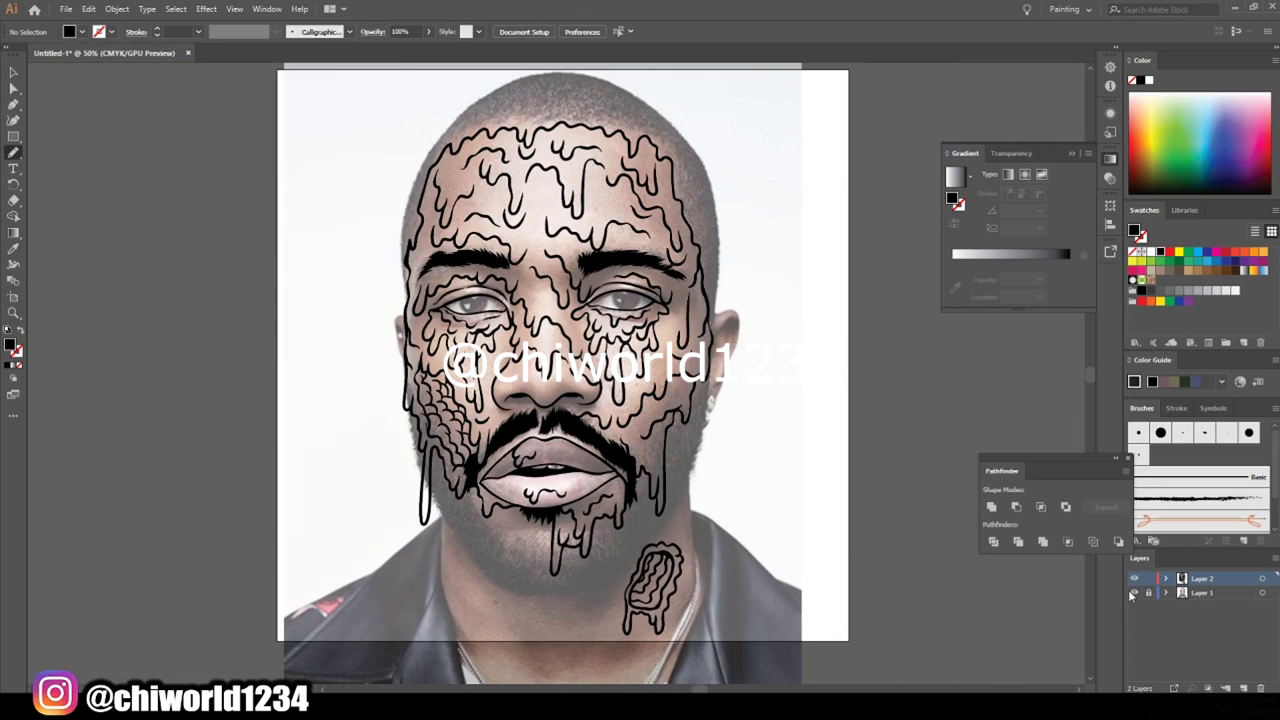
- Hide the photo layer, group the line art, and duplicate and lock its layer as a backup
left_click(1134, 593)
left_click_drag(417, 135, 826, 642)
left_click(117, 8)
left_click(140, 183)
key("ctrl+shift+a")
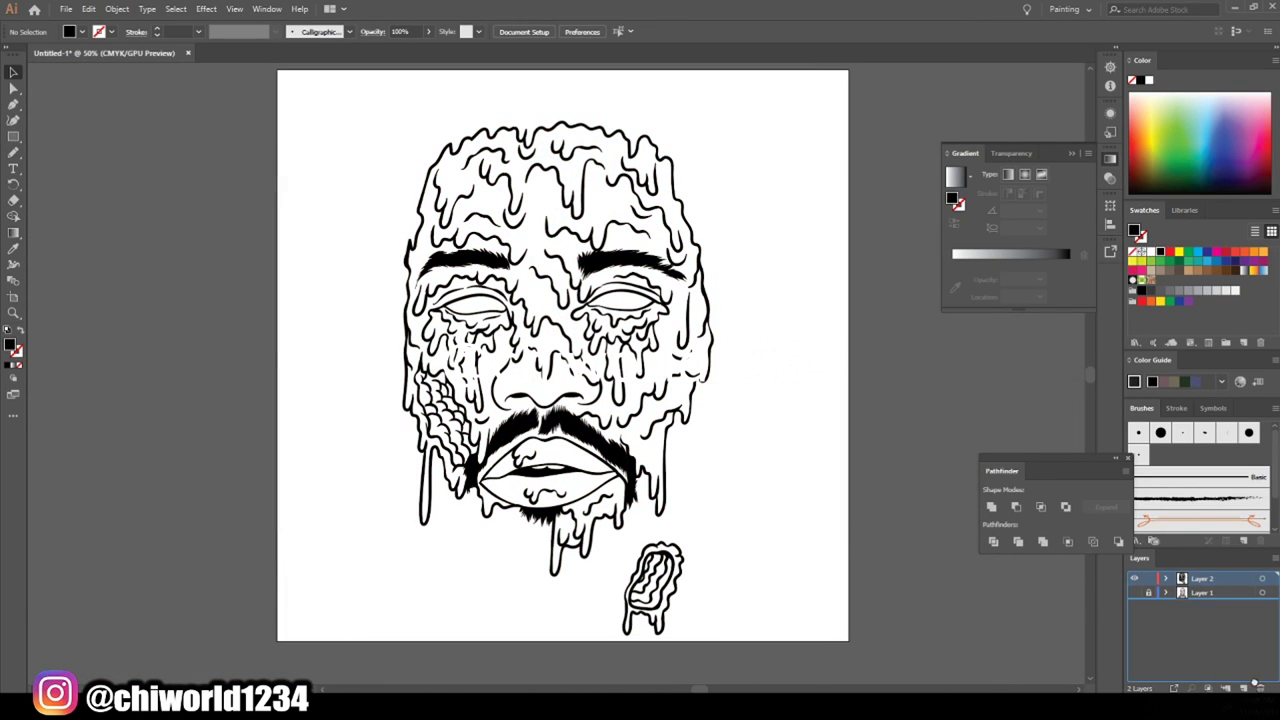
left_click_drag(1200, 578, 1243, 688)
left_click(1148, 578)
left_click(1200, 592)
- Draw a #4fc1cc teal rectangle covering the face and send it behind the line art
left_click(1214, 261)
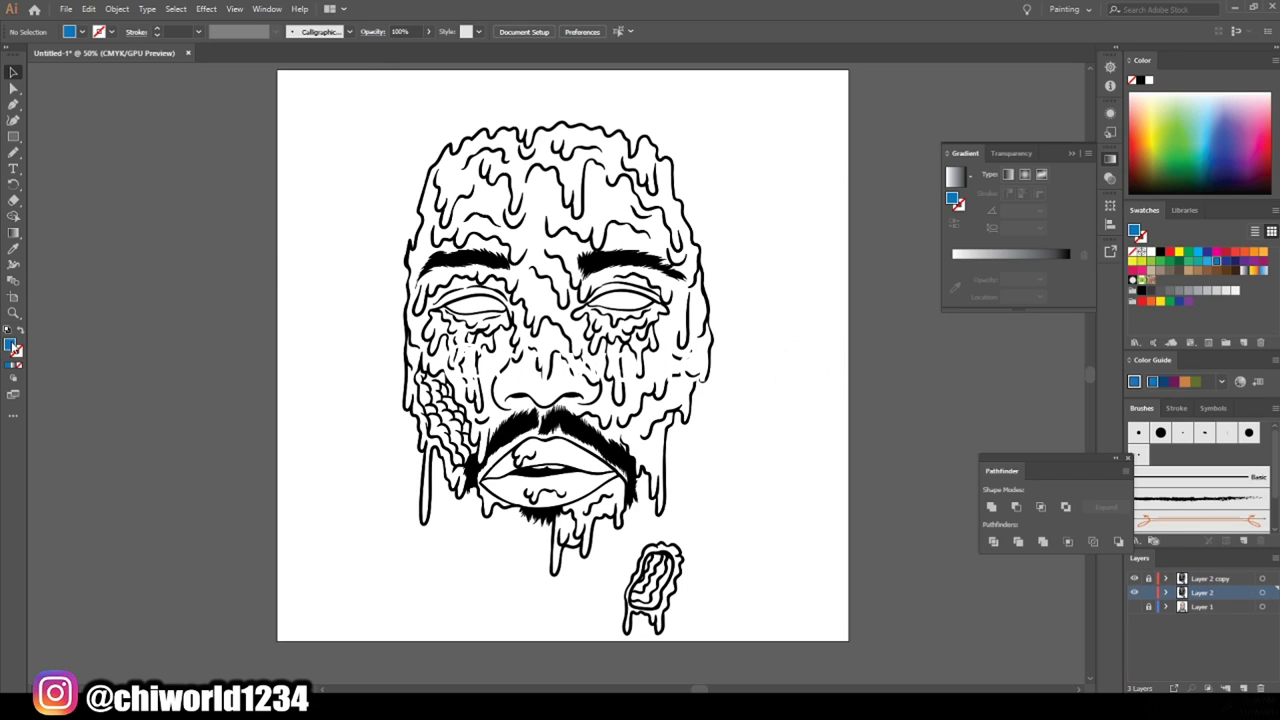
double_click(10, 344)
left_click_drag(211, 122, 211, 137)
type("4fc1cc")
left_click(332, 54)
left_click(13, 136)
left_click_drag(362, 100, 775, 662)
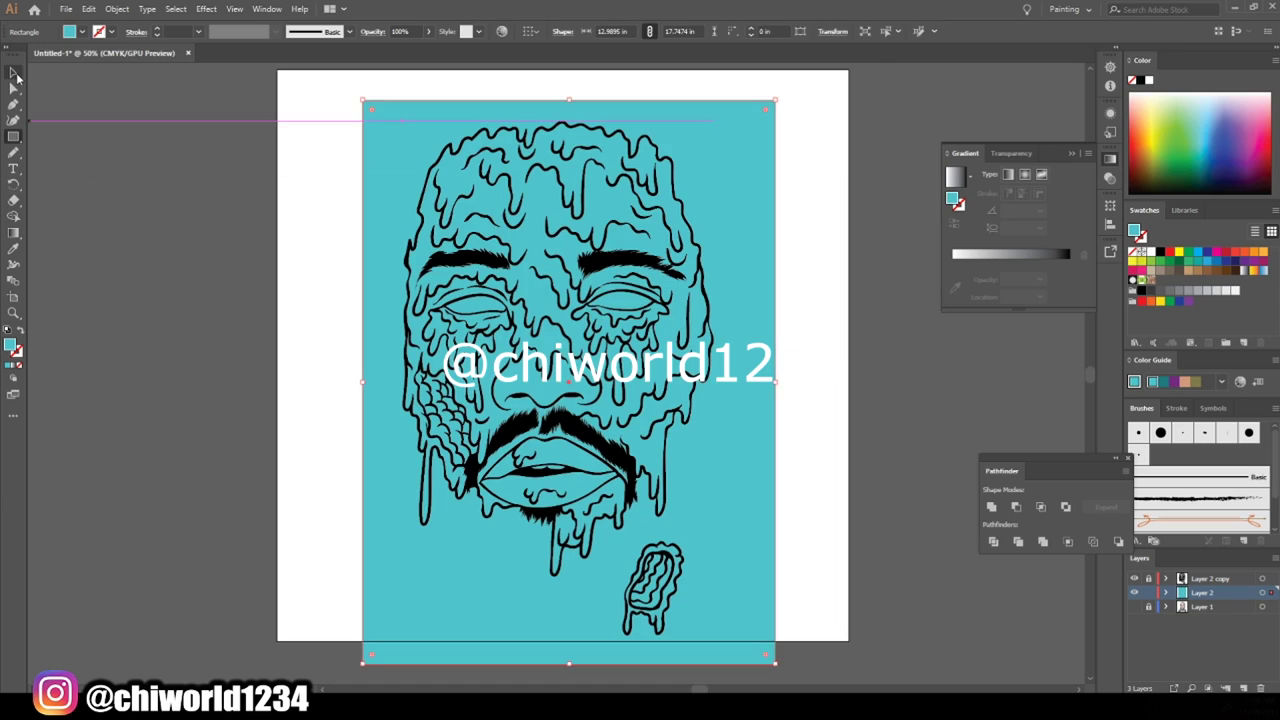
left_click(13, 72)
right_click(388, 163)
left_click(537, 437)
- Divide all the artwork with Pathfinder Divide and fill the eyes white
key("ctrl+a")
left_click(1044, 541)
double_click(600, 295)
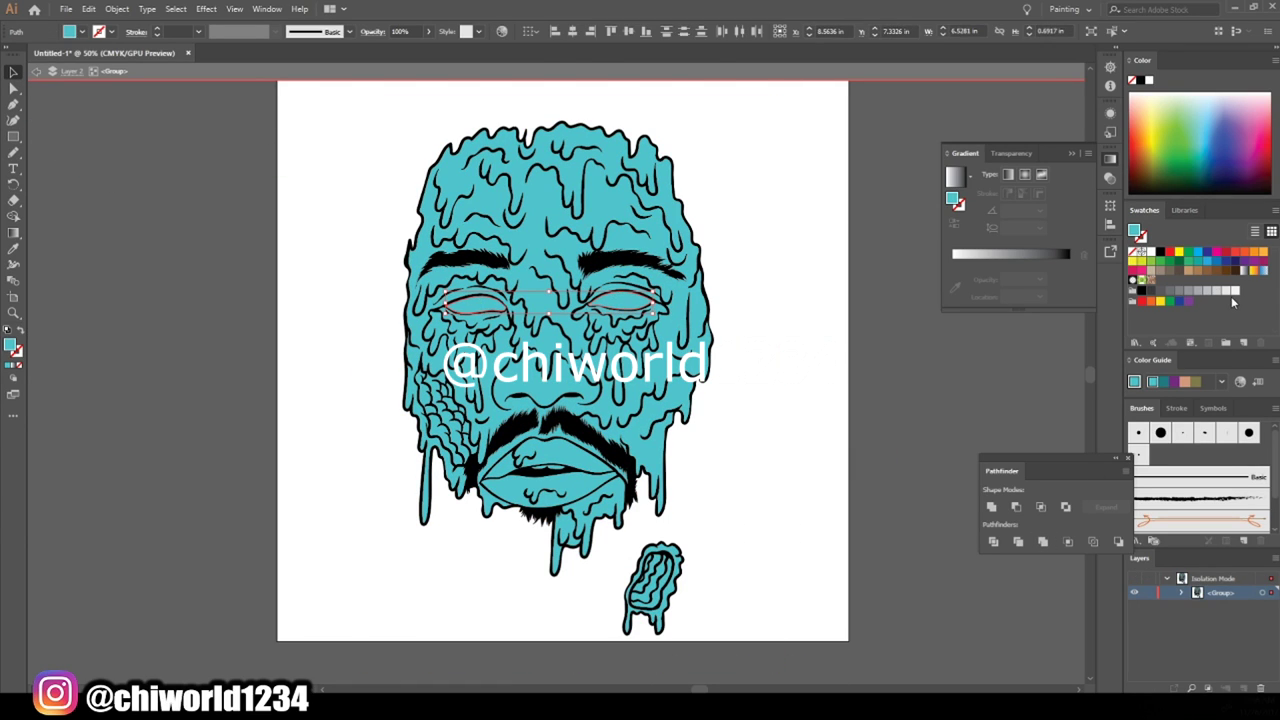
left_click(1236, 290)
- Fill the tear drips under both eyes with the magenta swatch
double_click(977, 355)
key("ctrl+1")
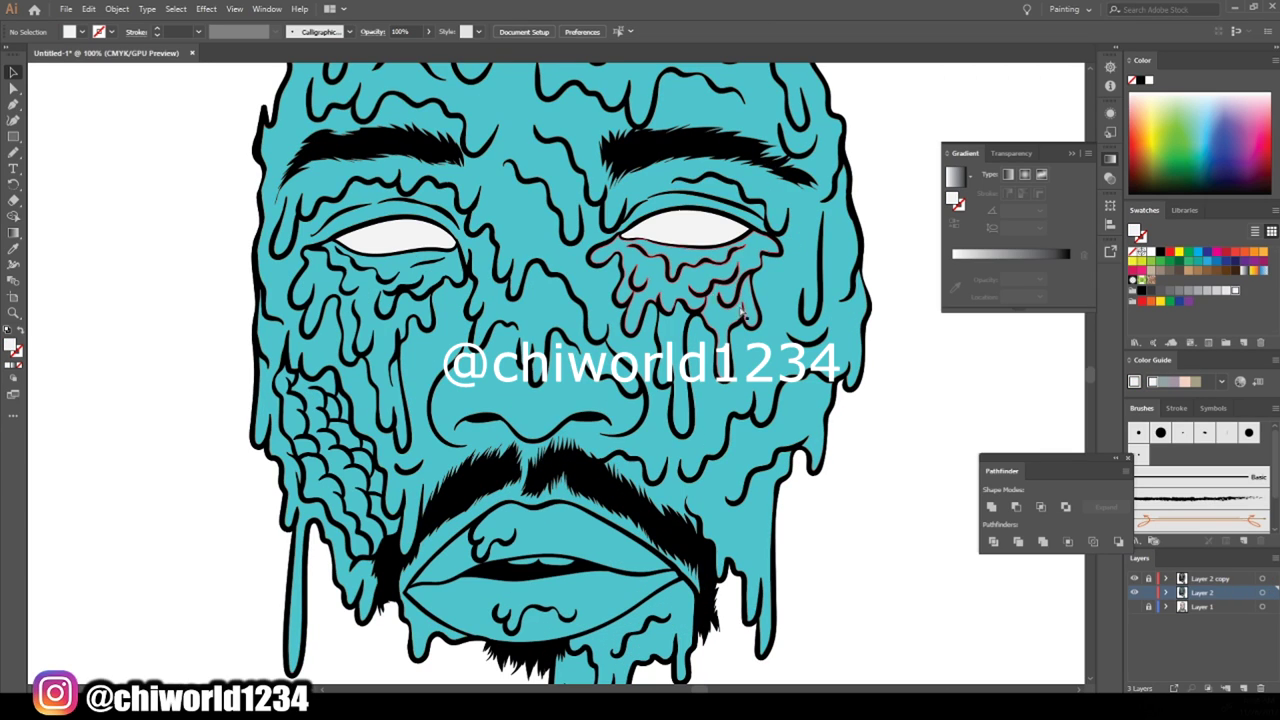
double_click(703, 285)
key("ctrl+a")
left_click(1218, 252)
scroll(600, 490, "down", 3)
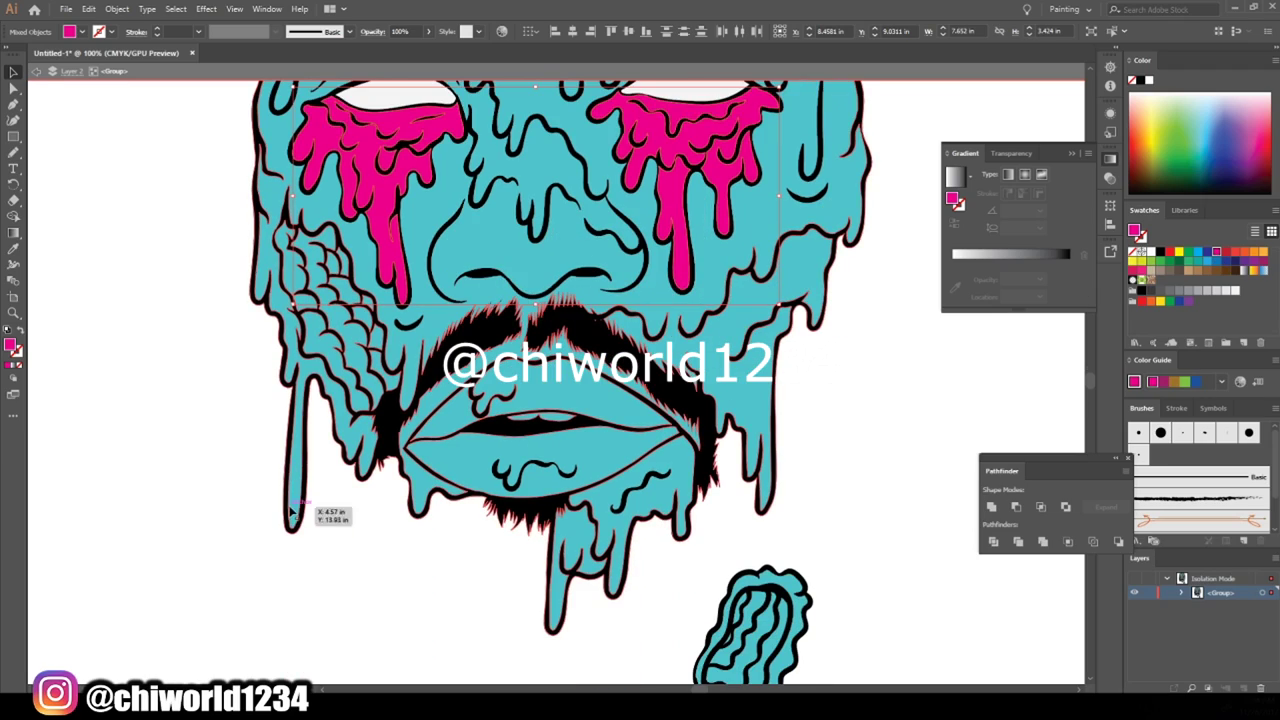
scroll(600, 450, "up", 2)
scroll(600, 450, "up", 3)
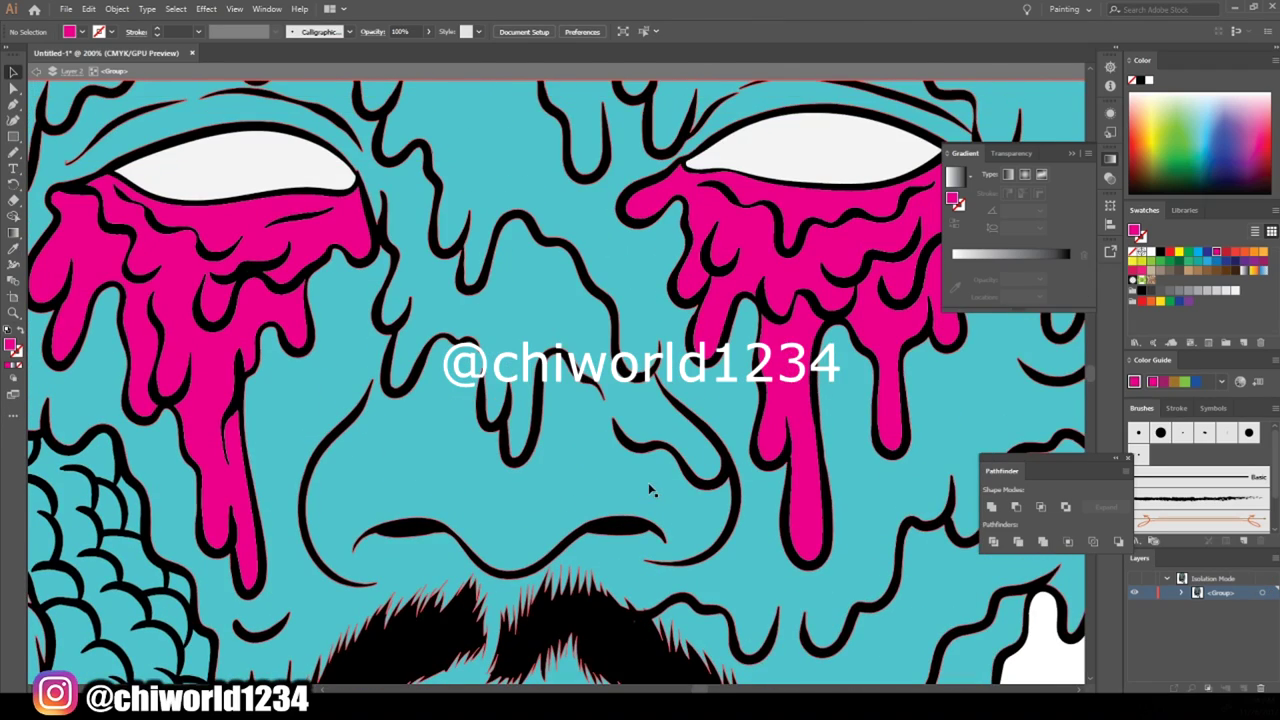
left_click(1208, 252)
left_click(1218, 258)
scroll(600, 400, "down", 3)
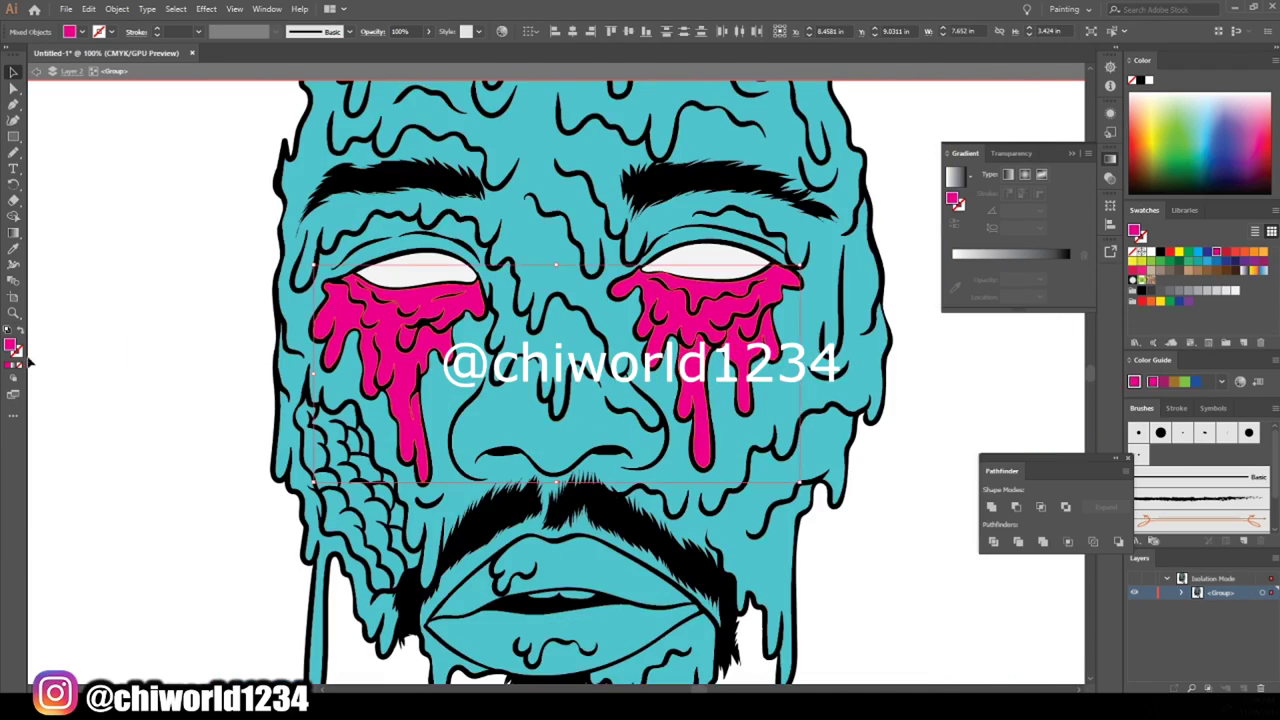
scroll(143, 409, "up", 2)
- Fill the scaly cheek wound magenta and exit the group
left_click(363, 355)
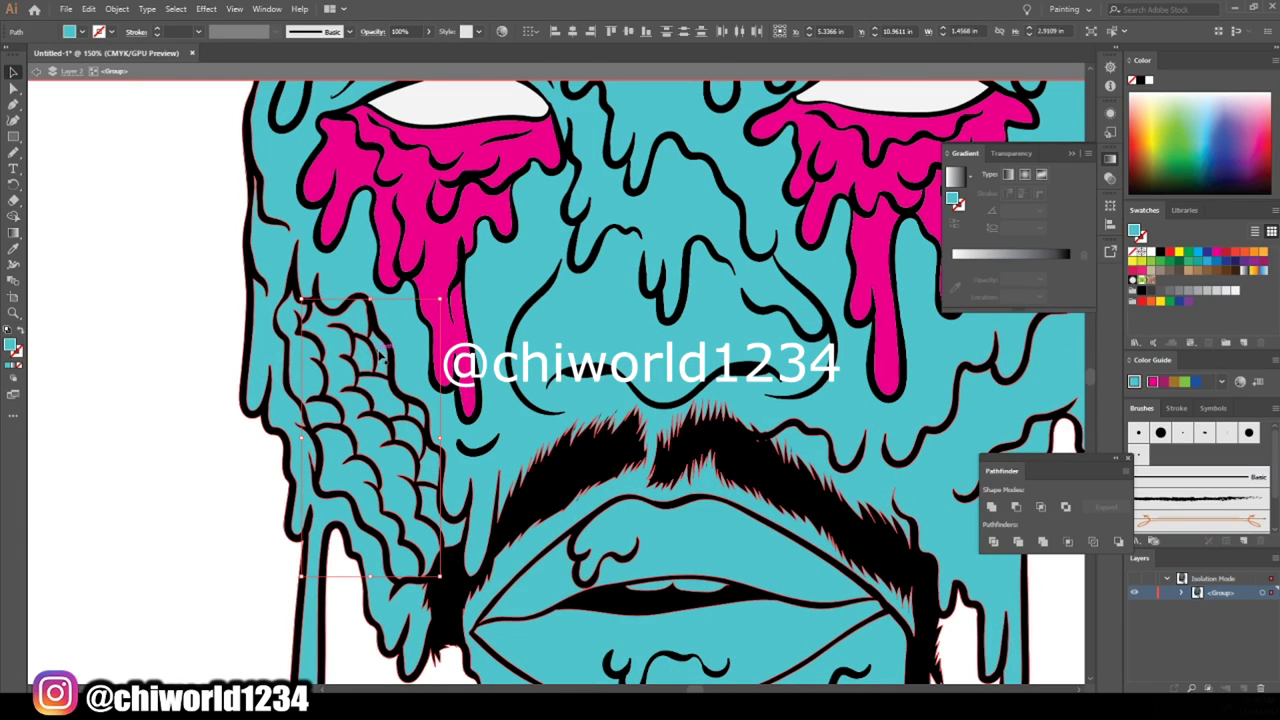
left_click(1213, 256)
double_click(103, 423)
key("ctrl+0")
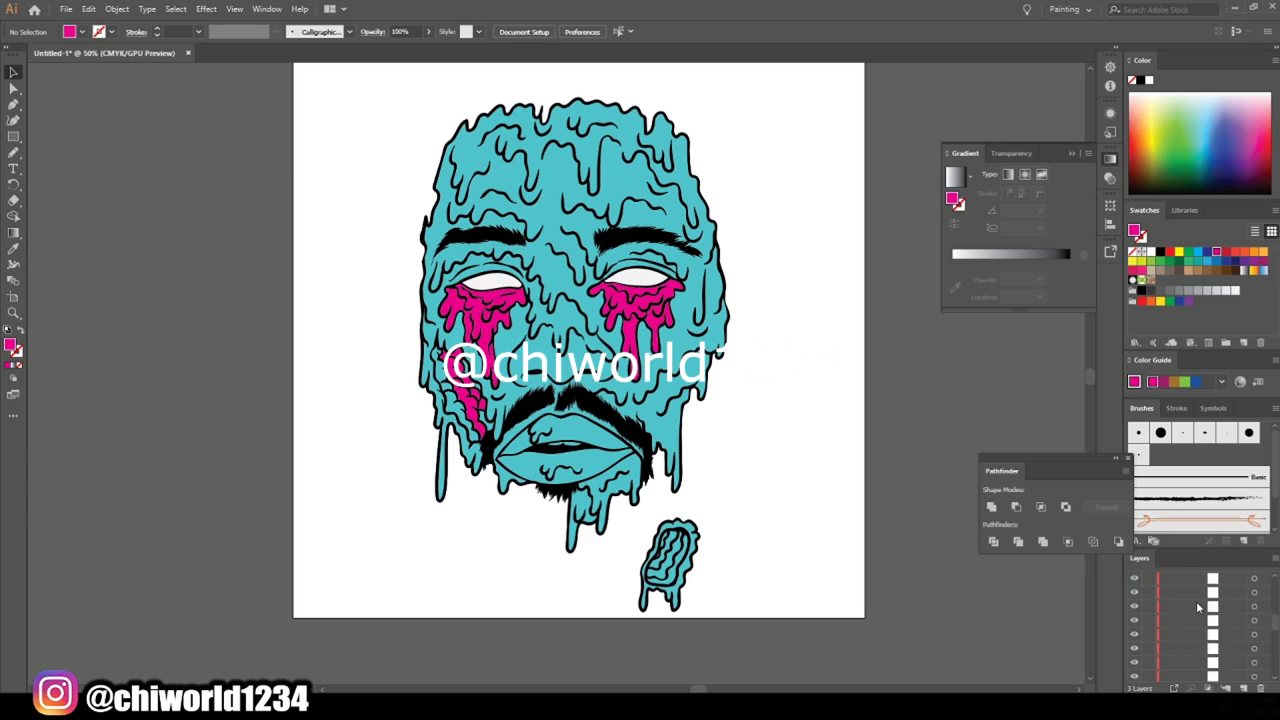
scroll(1196, 601, "up", 5)
left_click(1183, 607)
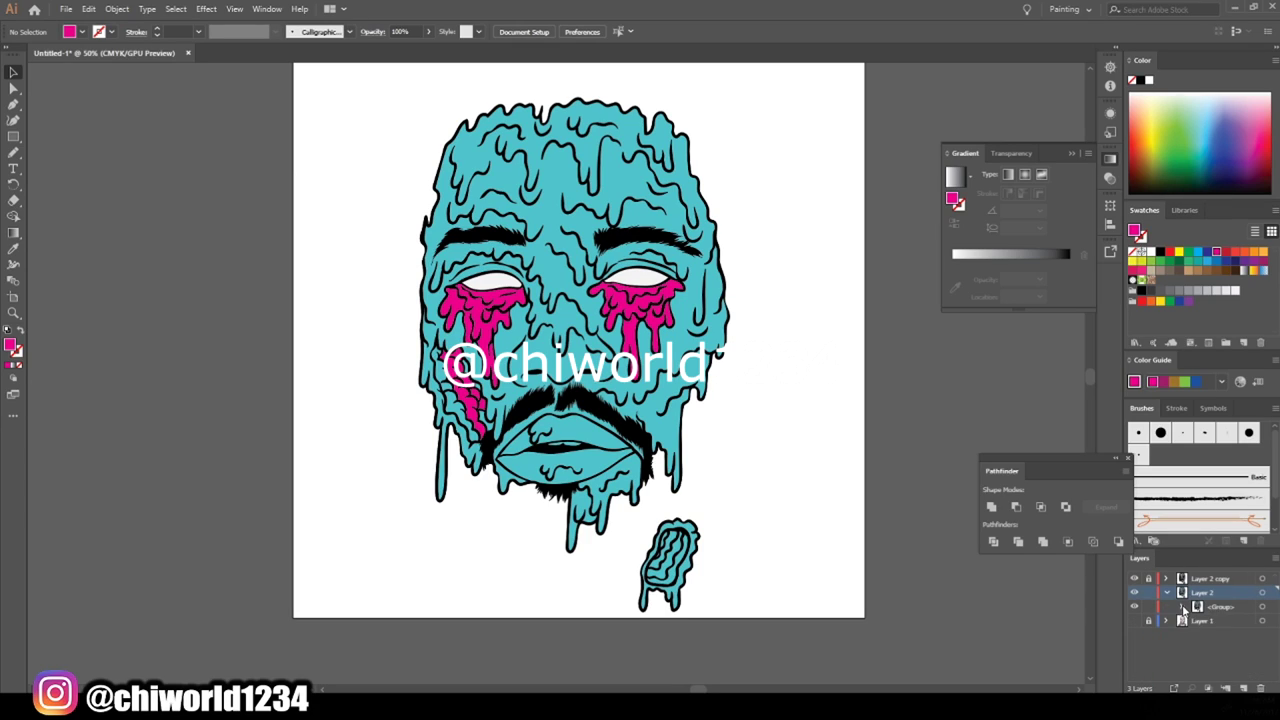
scroll(1169, 591, "down", 5)
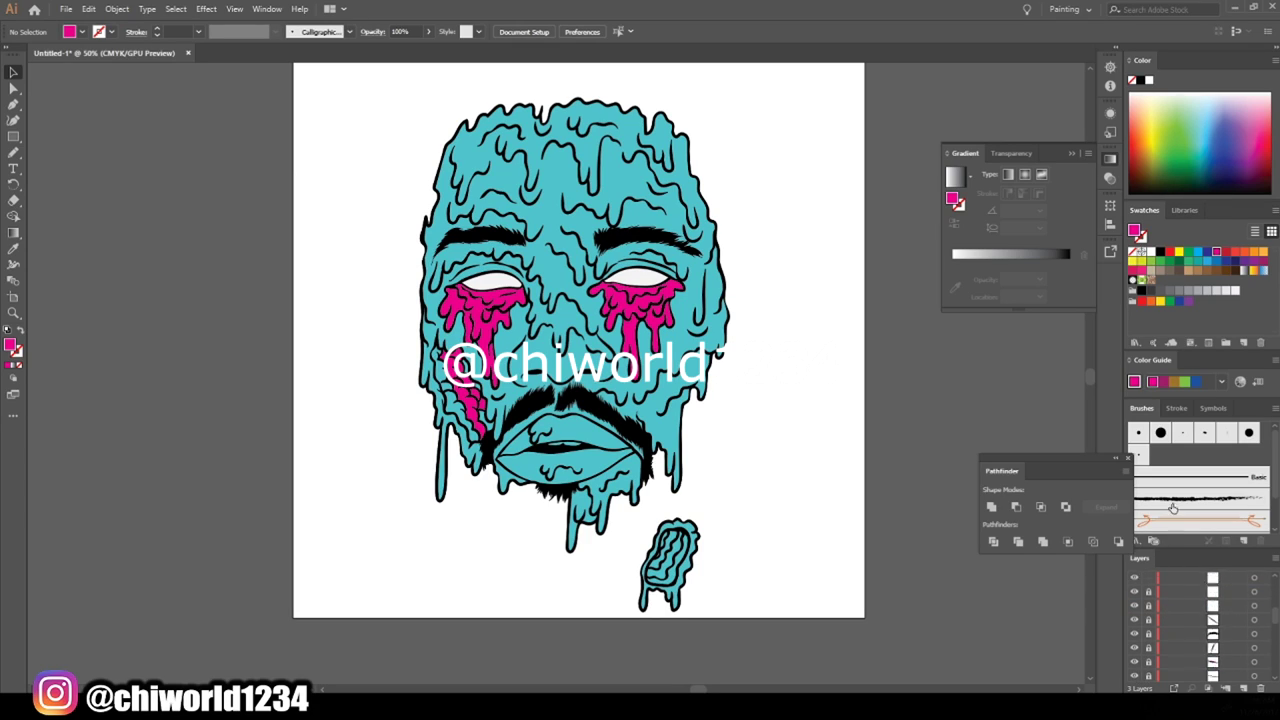
key("ctrl+1")
double_click(570, 430)
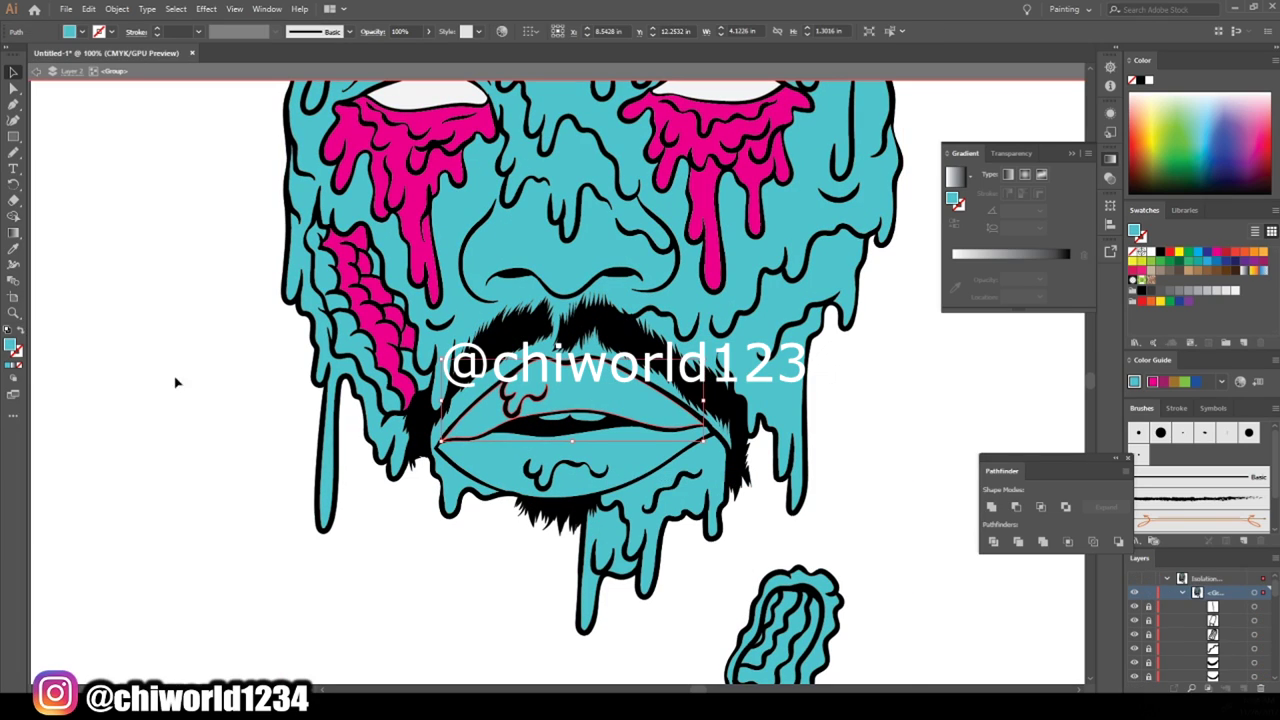
- Shade the upper lip dark teal #226777 in the Color Picker
double_click(11, 344)
left_click_drag(209, 142, 209, 133)
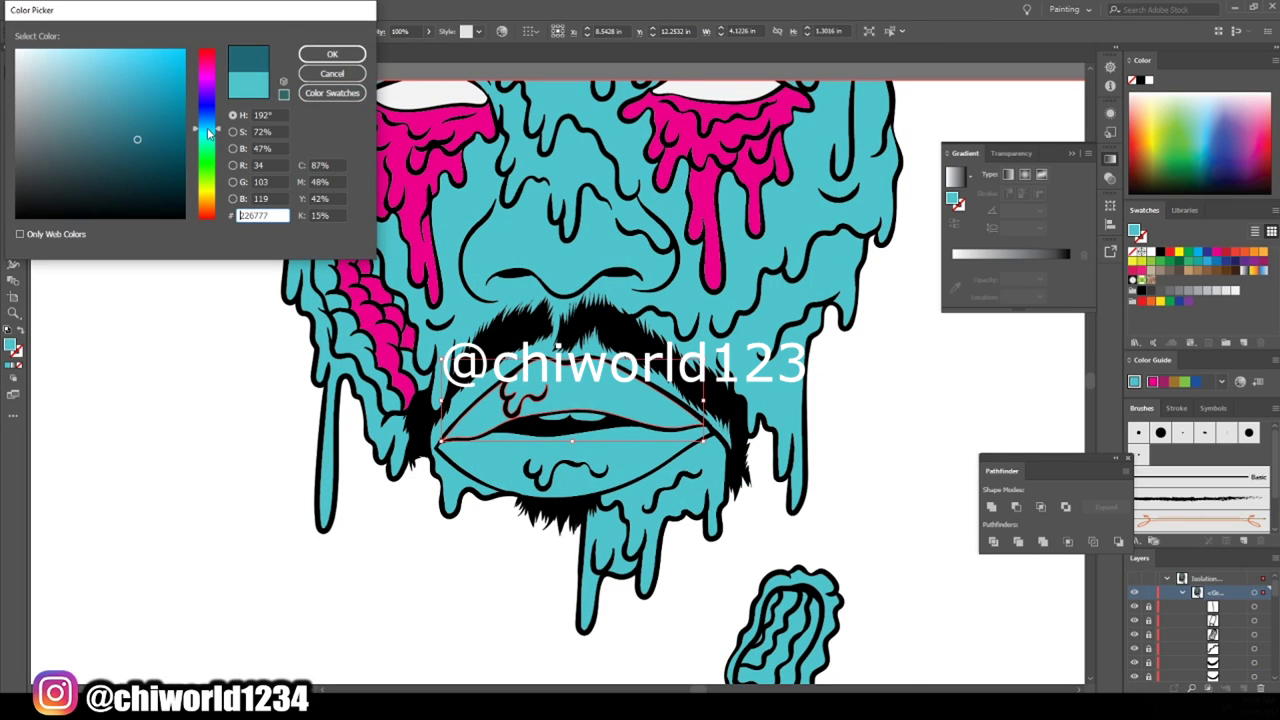
left_click(332, 54)
left_click(570, 470)
double_click(11, 344)
left_click(138, 125)
left_click(332, 54)
double_click(11, 344)
left_click(332, 54)
- Colour the lower lip blue-teal #2188A3
key("ctrl+0")
scroll(697, 530, "up", 3)
left_click(697, 530)
double_click(11, 344)
left_click_drag(209, 138, 209, 128)
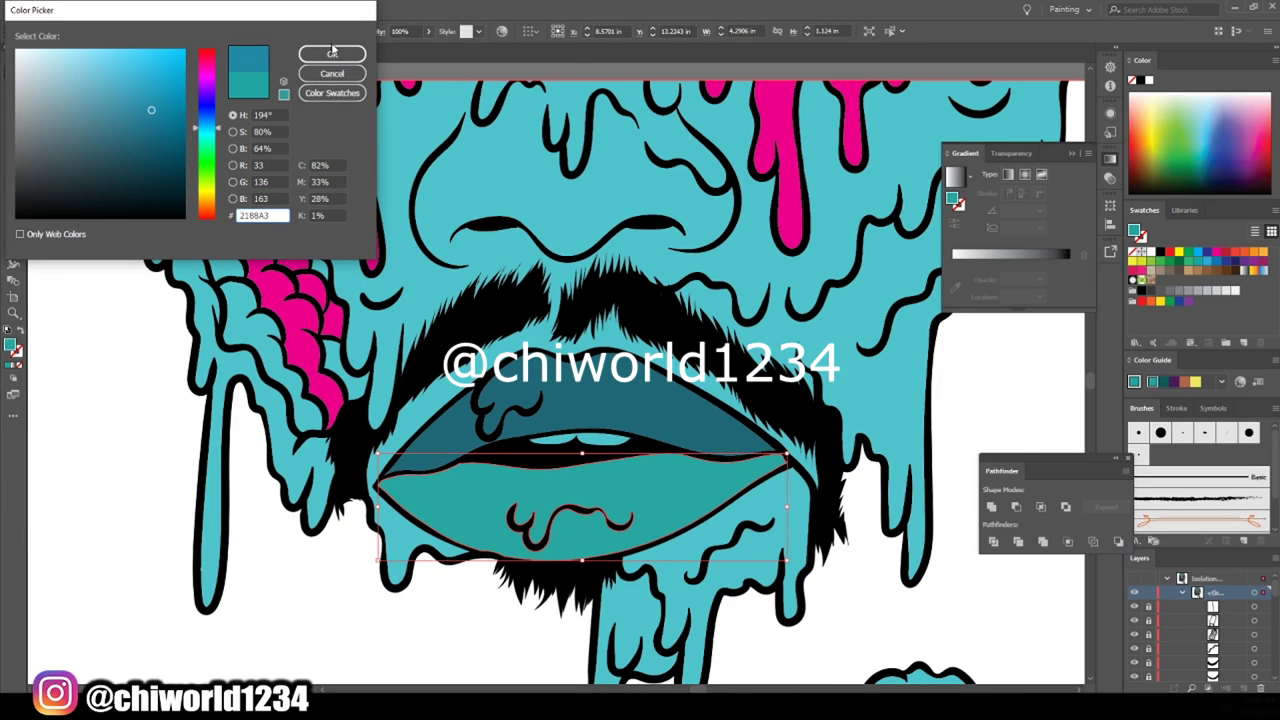
left_click(332, 54)
- Fill the small teeth shape orange and recolour the cheek scales magenta
key("ctrl+0")
scroll(550, 540, "up", 3)
left_click(573, 481)
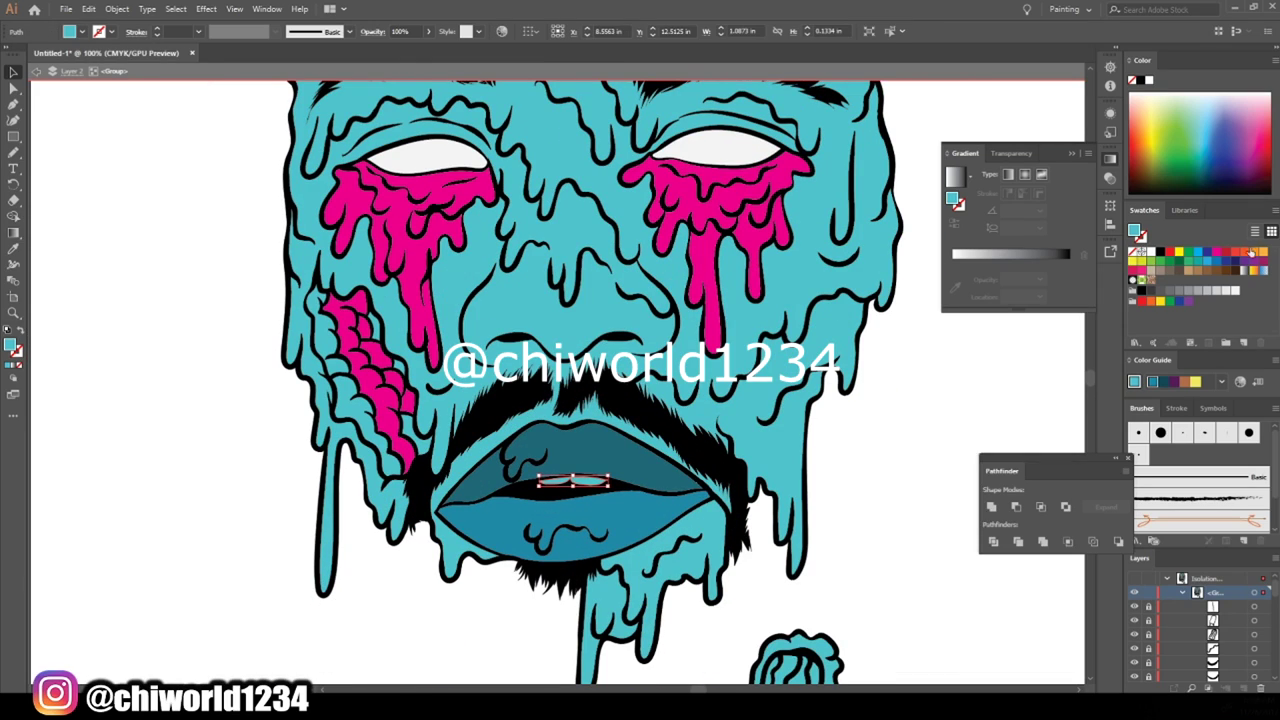
left_click(1256, 262)
left_click(398, 366)
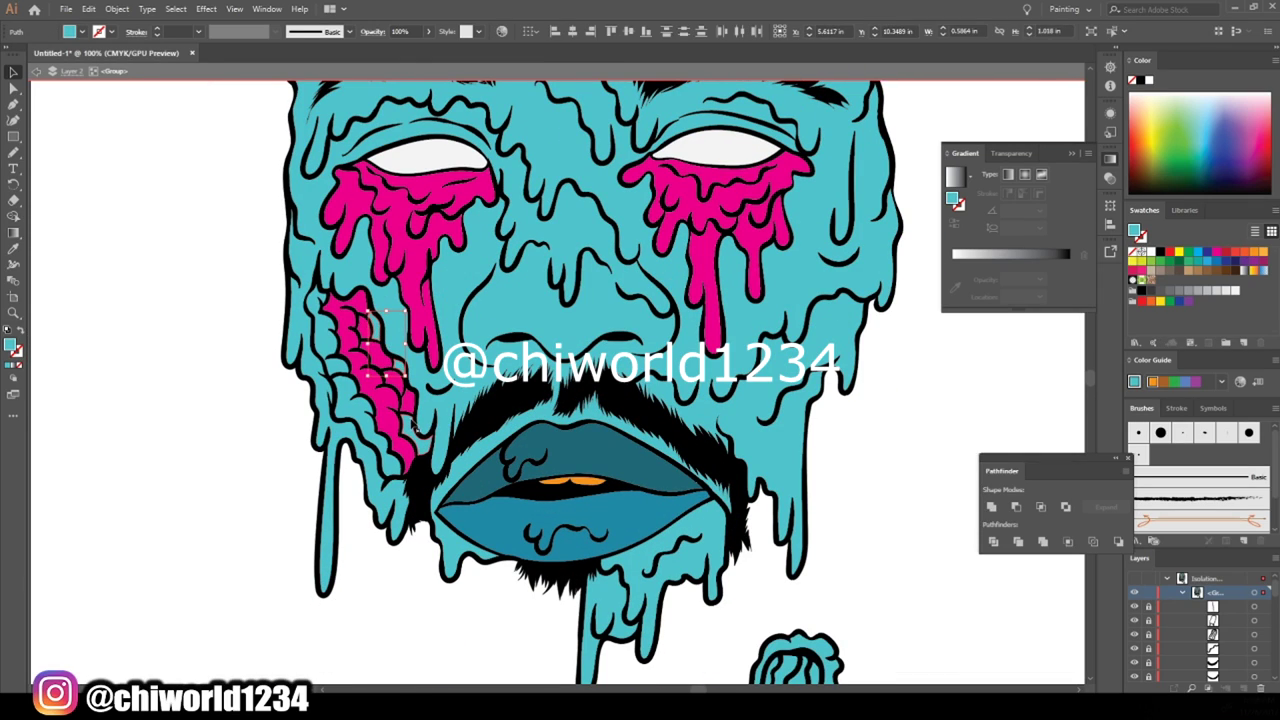
left_click(1215, 258)
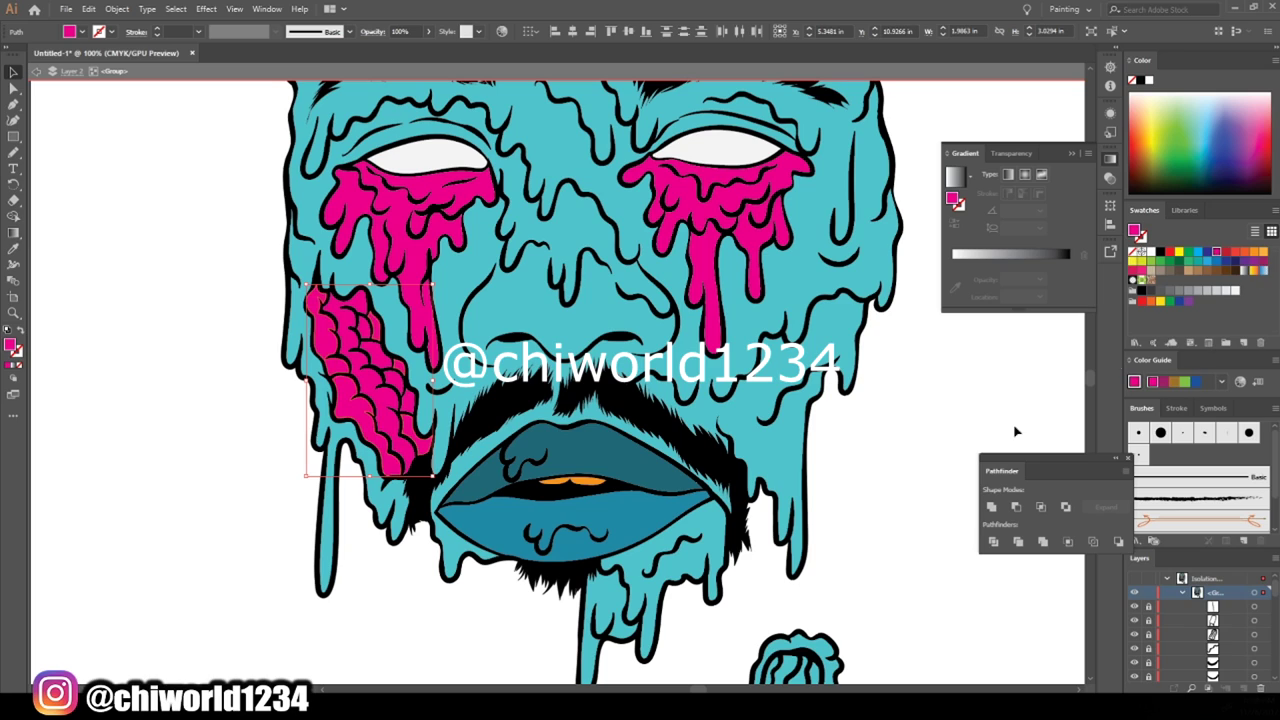
- Fill the neck wound blob magenta and leave isolation mode
key("ctrl+0")
scroll(760, 540, "up", 3)
left_click(765, 562)
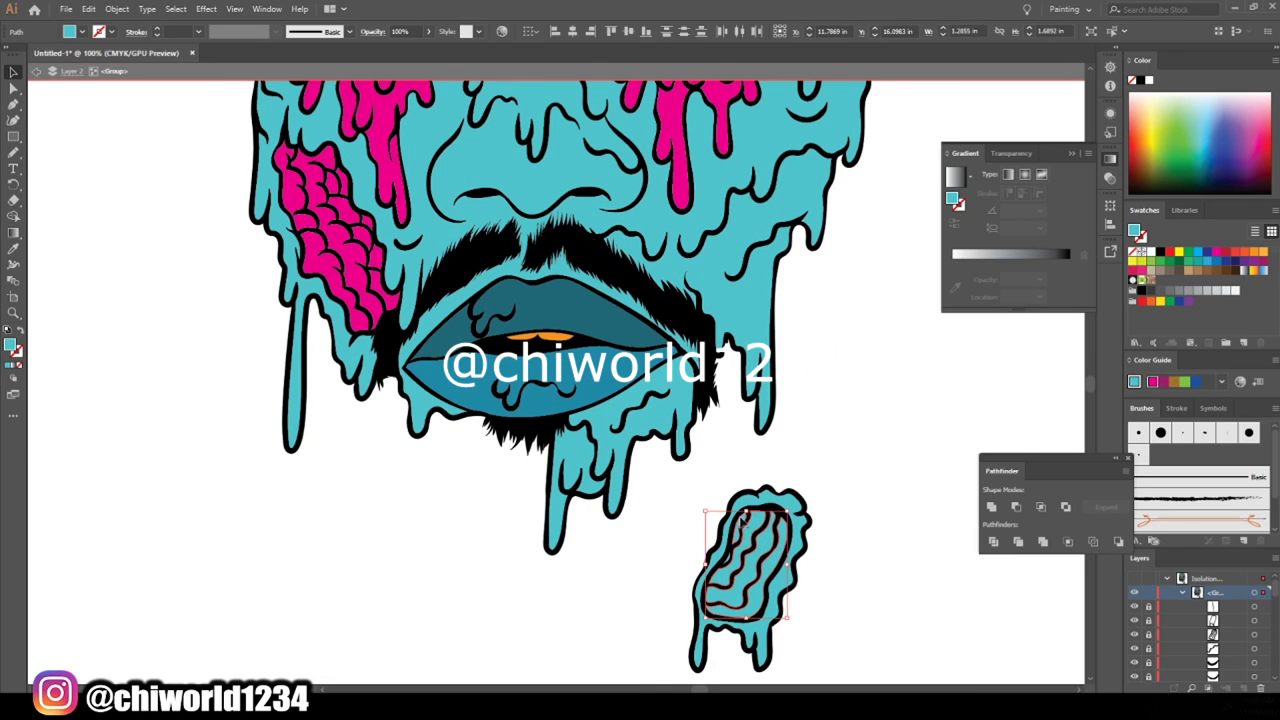
left_click(1216, 258)
key("ctrl+0")
key("Escape")
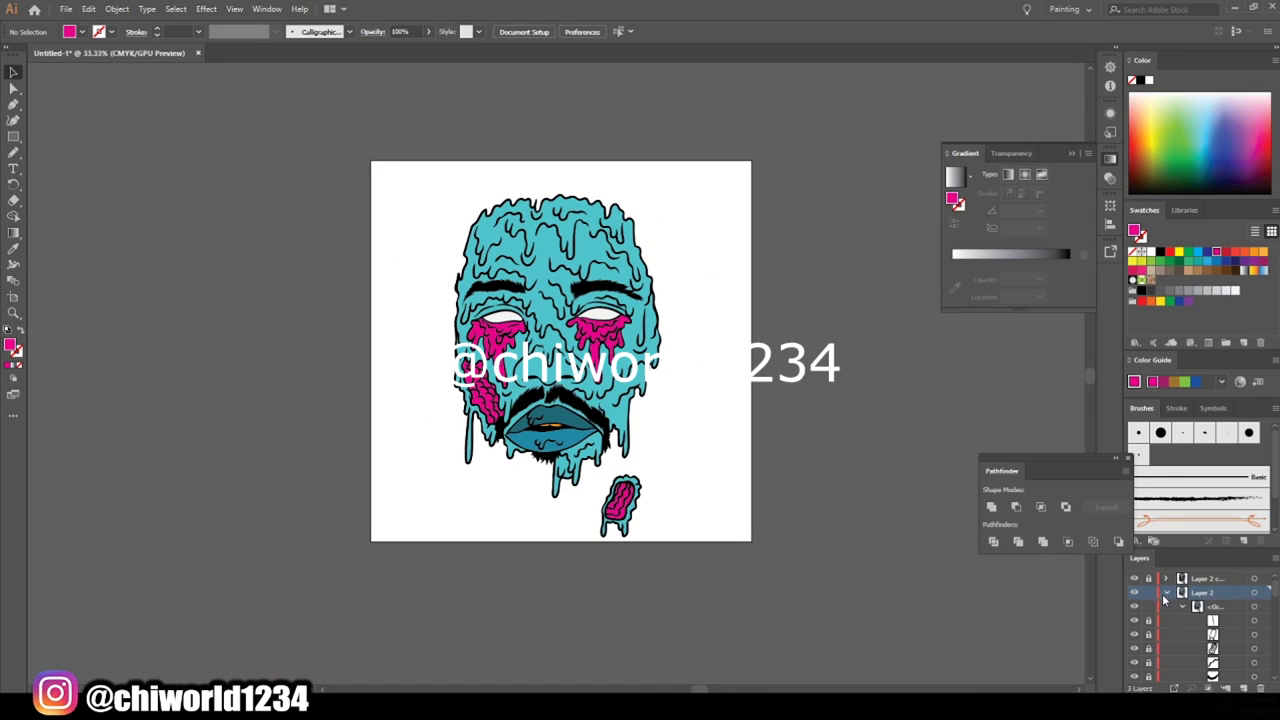
- Show the photo layer and adjust the artwork's colour balance to Yellow 21, Magenta -23
left_click(1134, 607)
left_click(449, 183)
key("ctrl+plus")
left_click(89, 8)
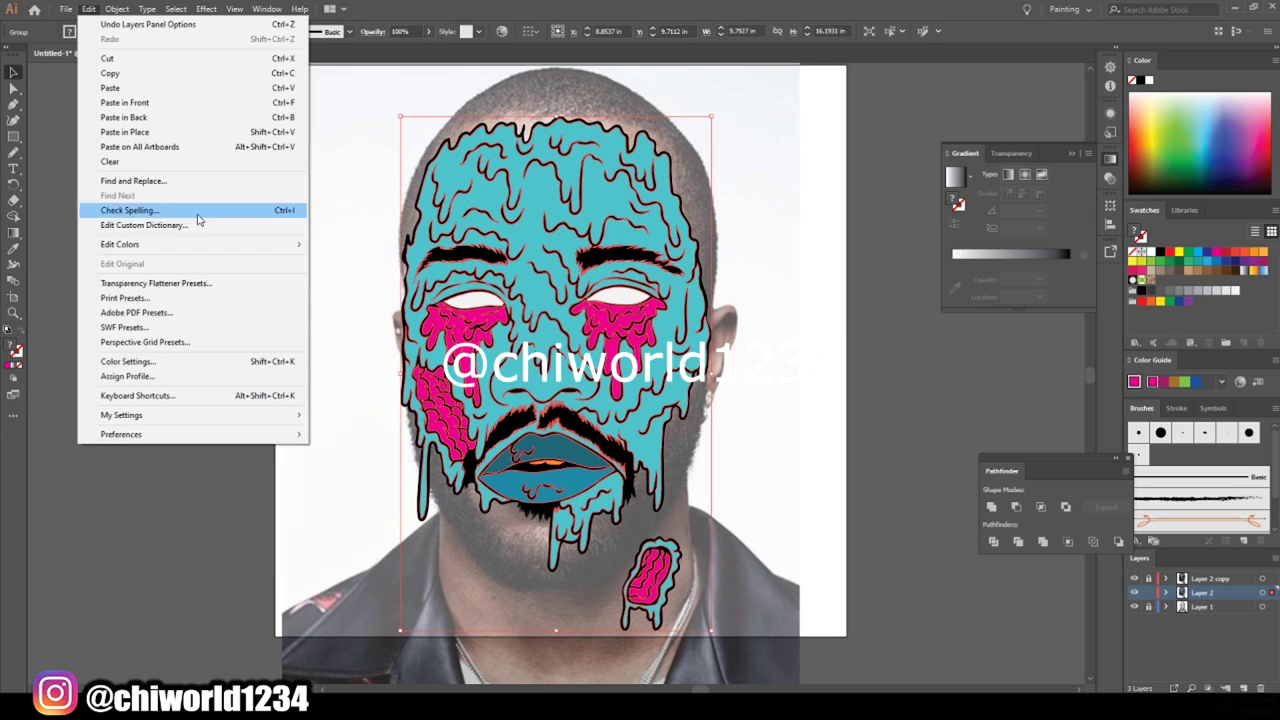
left_click(364, 278)
mouse_move(124, 119)
left_mouse_down()
mouse_move(143, 99)
mouse_move(110, 99)
left_mouse_up()
left_click(125, 80)
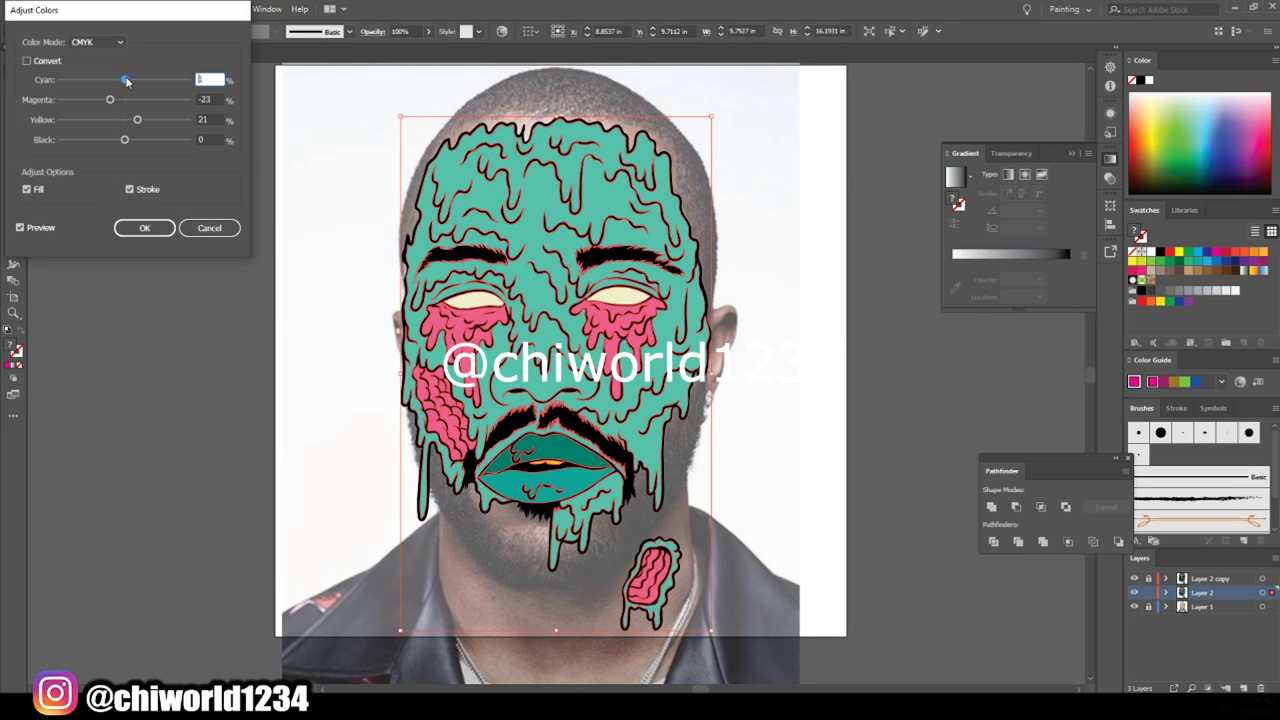
left_click(144, 228)
- Duplicate the artwork layer, lock the photo layer, and delete the copy's large teal face fill
left_click_drag(1196, 595, 1246, 687)
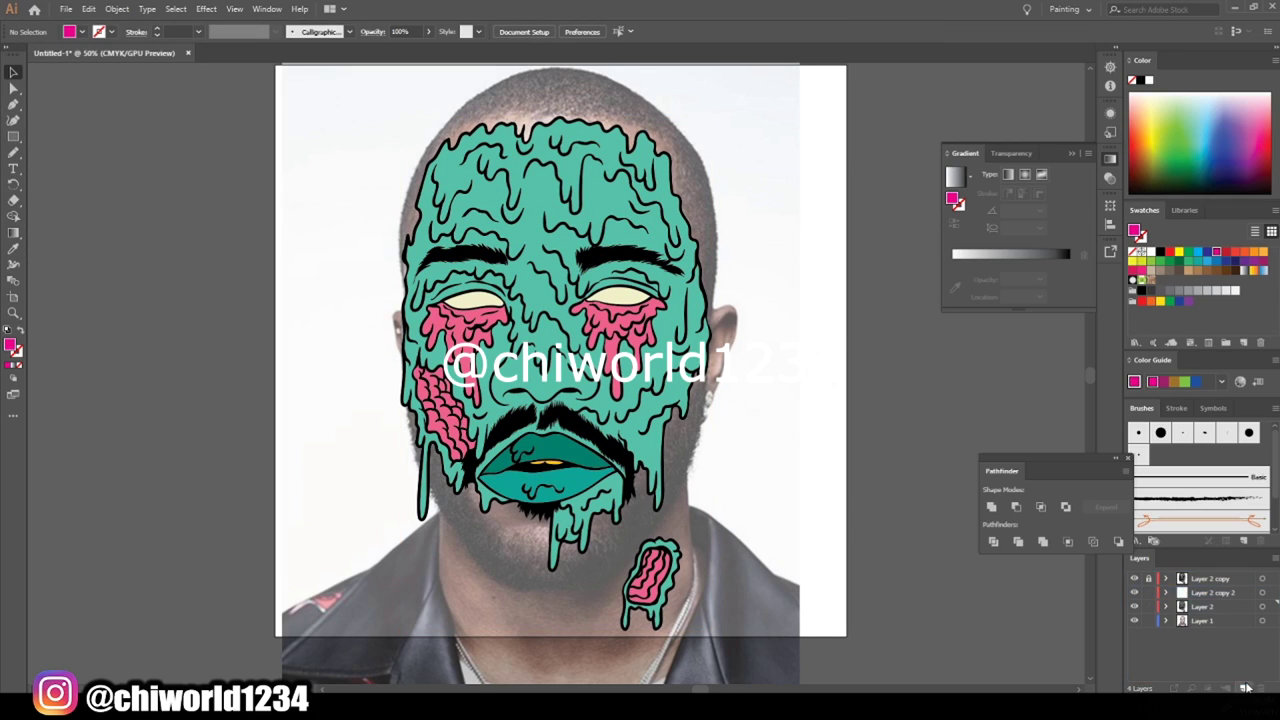
left_click(1151, 622)
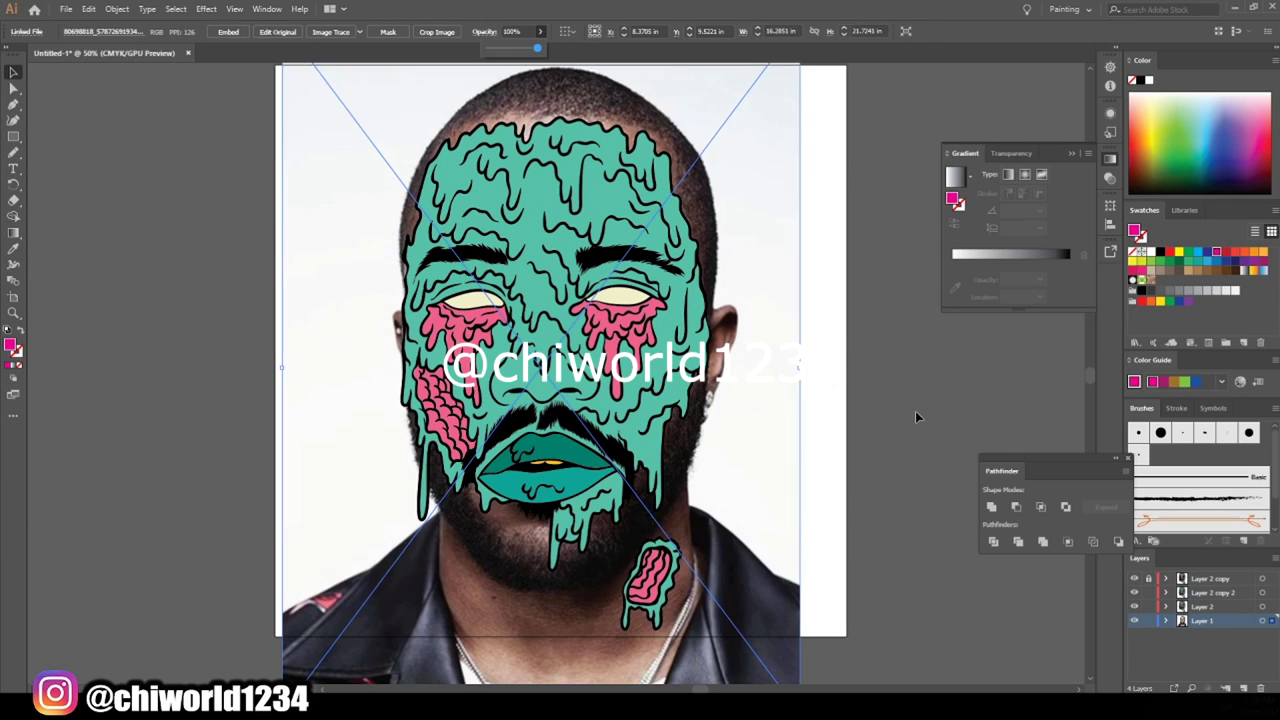
left_click(1148, 620)
left_click(1210, 592)
right_click(583, 210)
left_click(610, 305)
key("Delete")
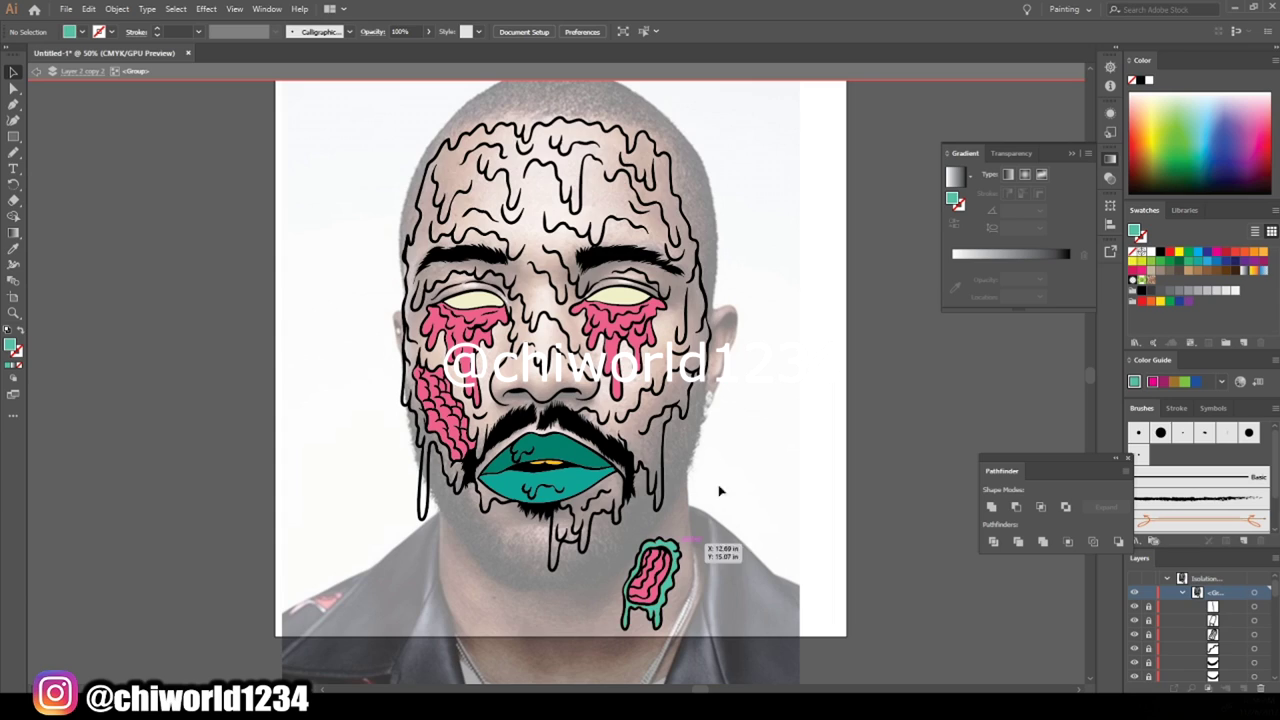
- Exit isolation mode and create a new Layer 5 for eye shading
double_click(762, 440)
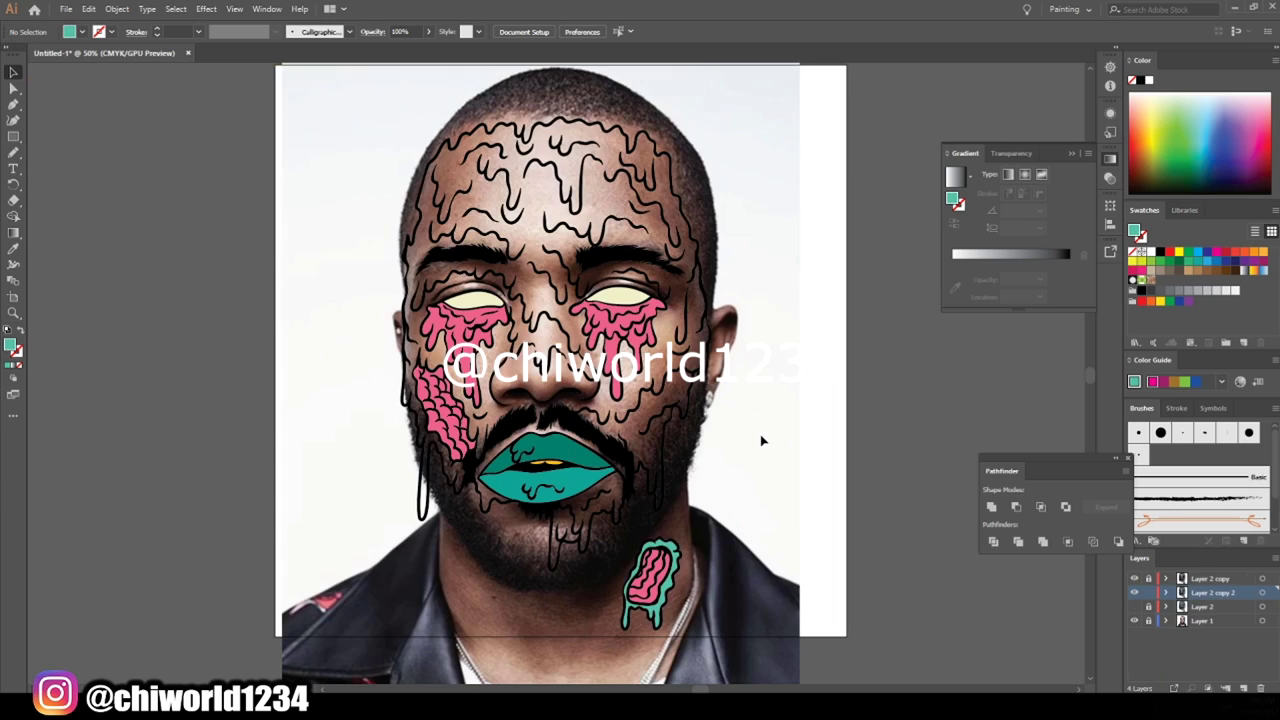
double_click(658, 547)
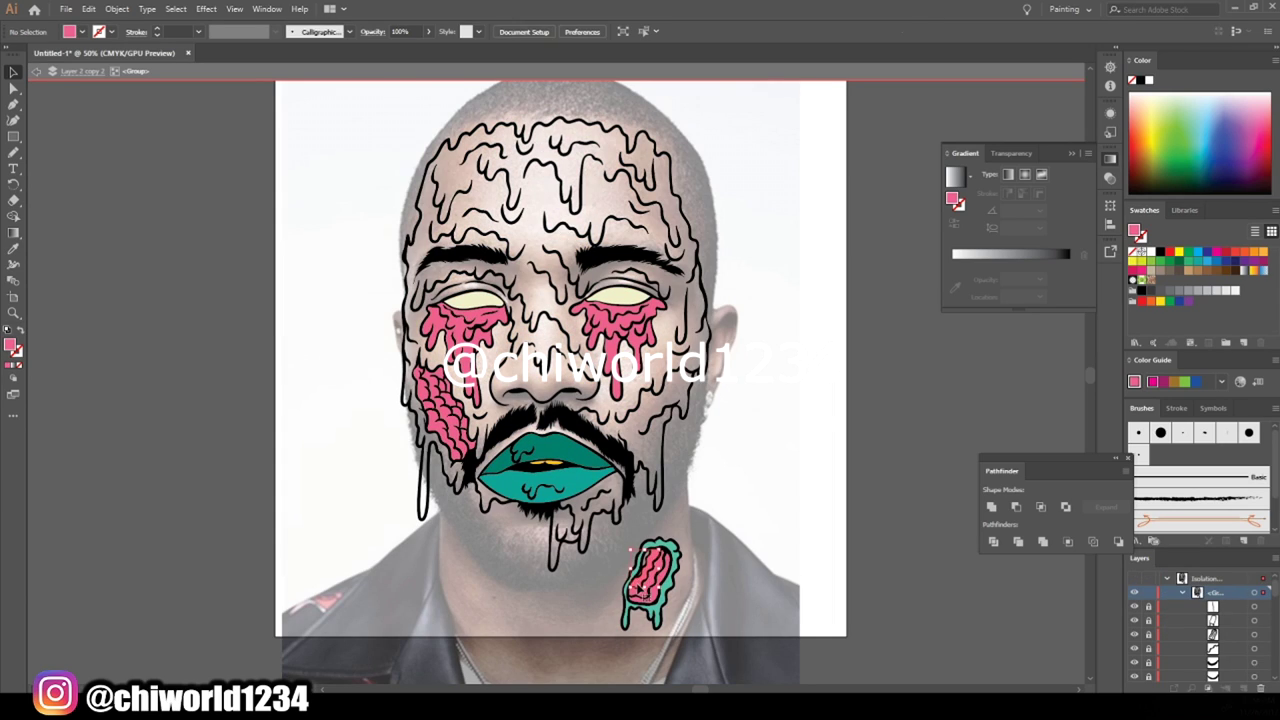
double_click(908, 483)
left_click(1134, 606)
key("ctrl+l")
scroll(737, 434, "up", 5, "alt")
scroll(743, 421, "down", 2, "alt")
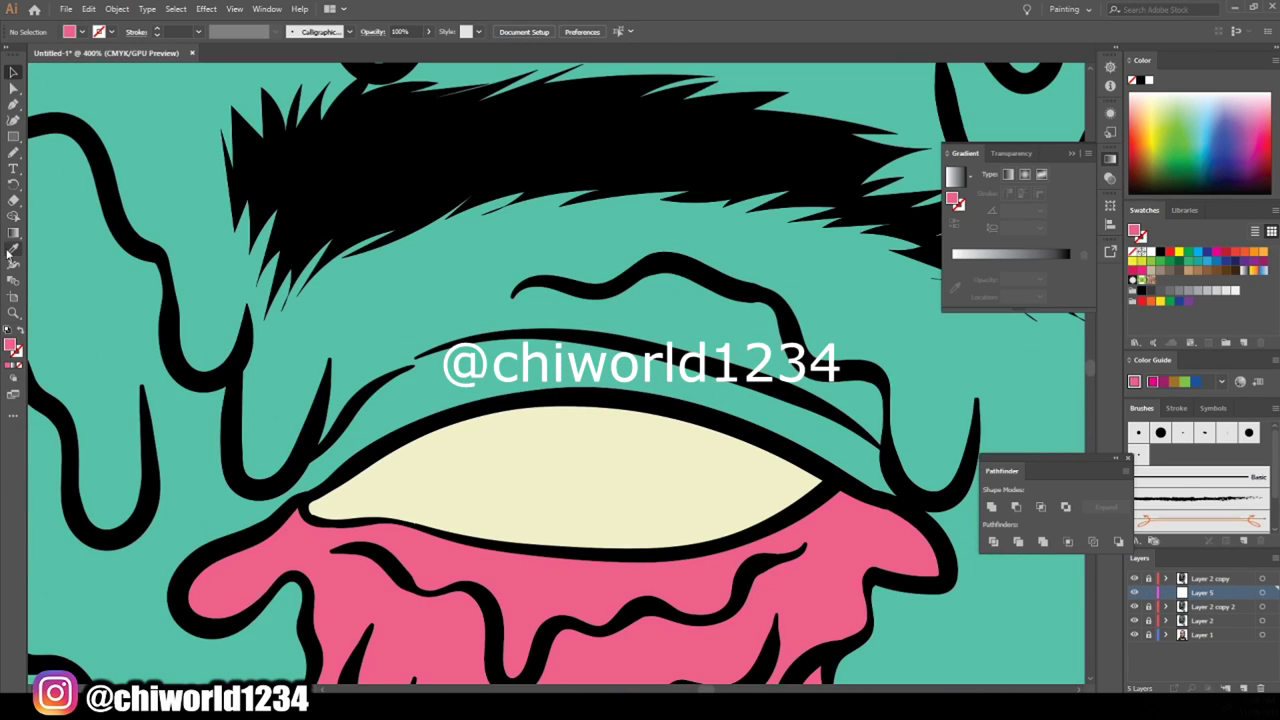
- Set a brownish-grey fill and brush a shaded rim around the first eye
left_click(13, 248)
double_click(10, 344)
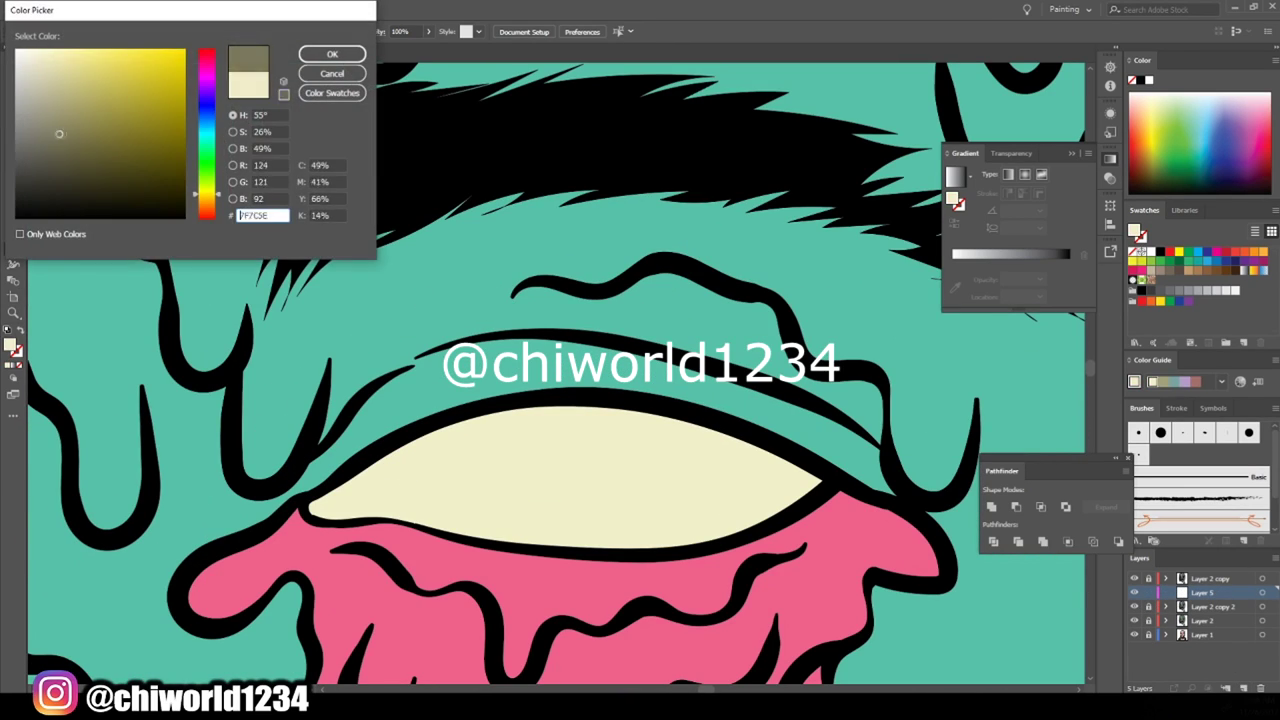
left_click(334, 51)
left_click(13, 152)
scroll(295, 250, "up", 2, "alt")
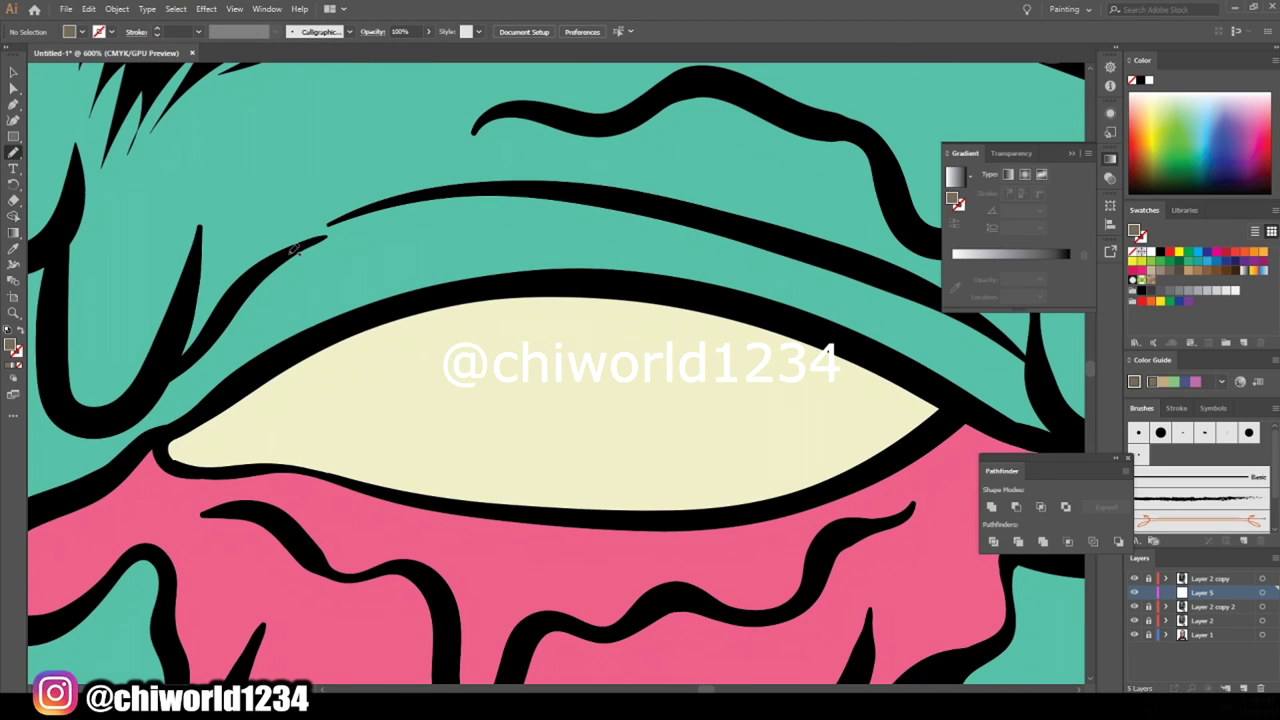
left_click_drag(678, 376, 345, 478)
- Paint the same brownish-grey rim around the other eye
scroll(729, 571, "down", 5, "alt")
scroll(689, 546, "up", 4, "alt")
scroll(457, 481, "up", 2, "alt")
left_click_drag(160, 405, 463, 293)
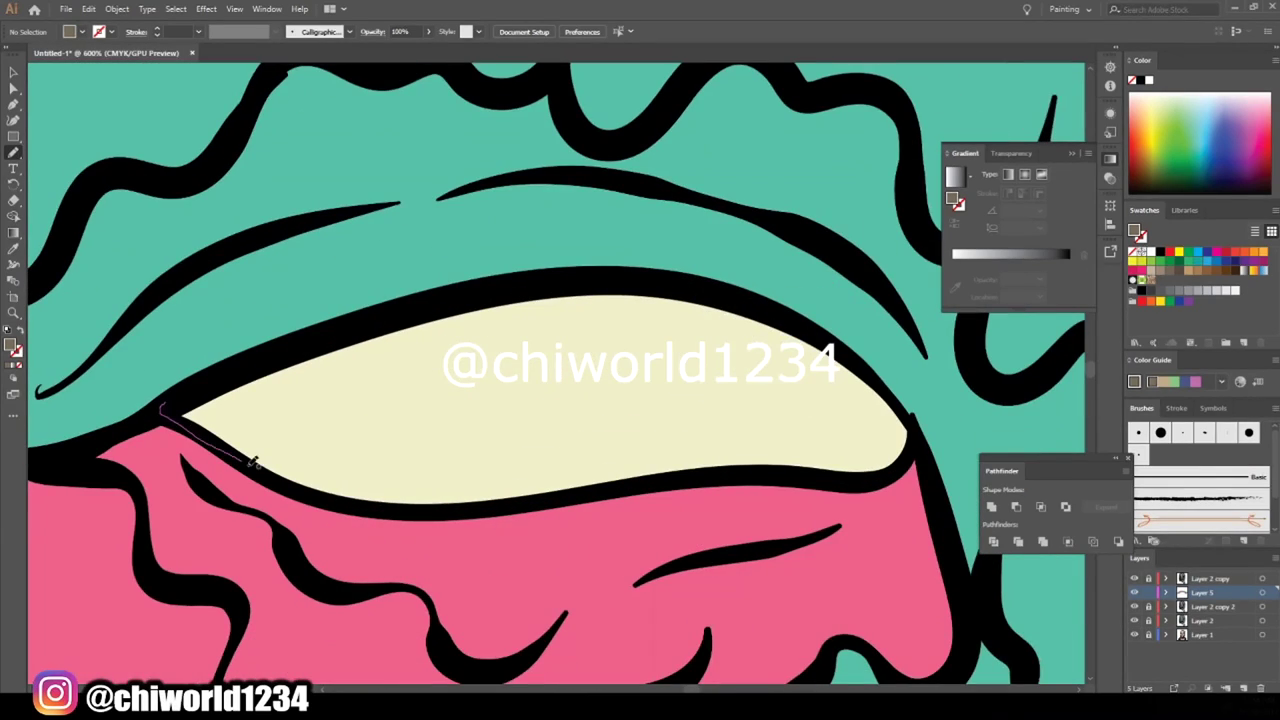
scroll(720, 380, "down", 3, "alt")
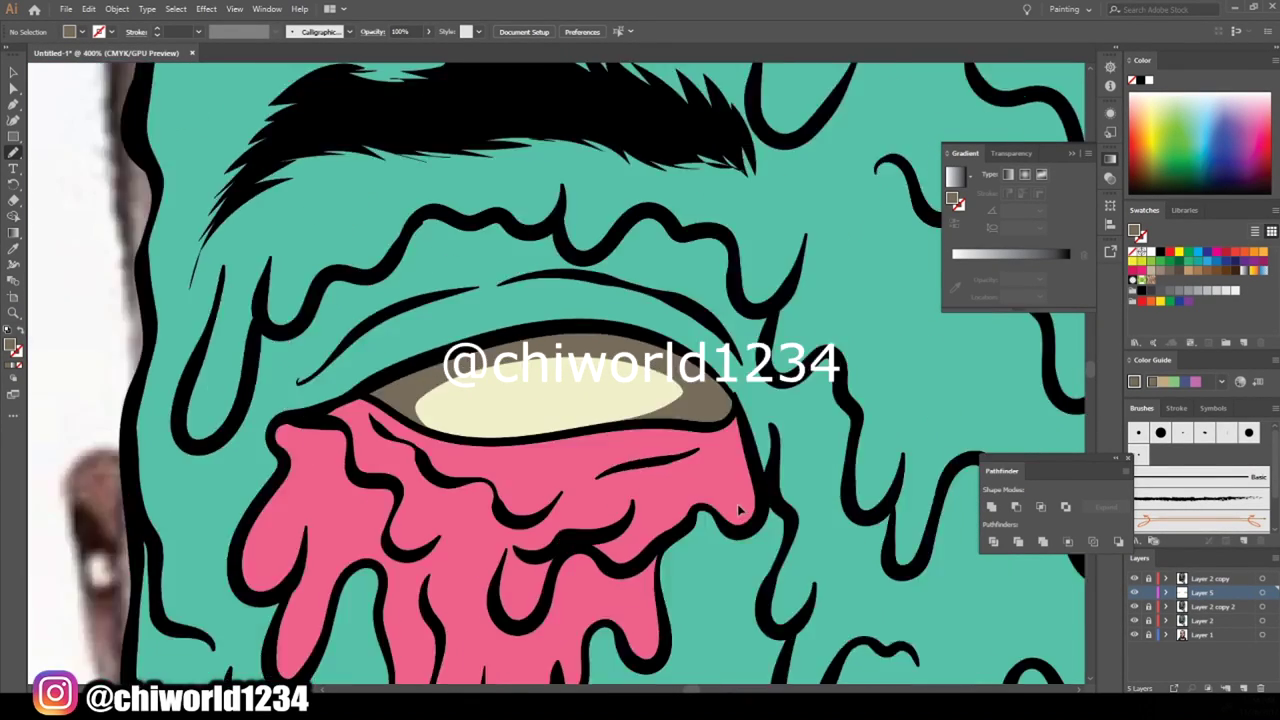
scroll(820, 430, "down", 4, "alt")
scroll(875, 466, "up", 1, "alt")
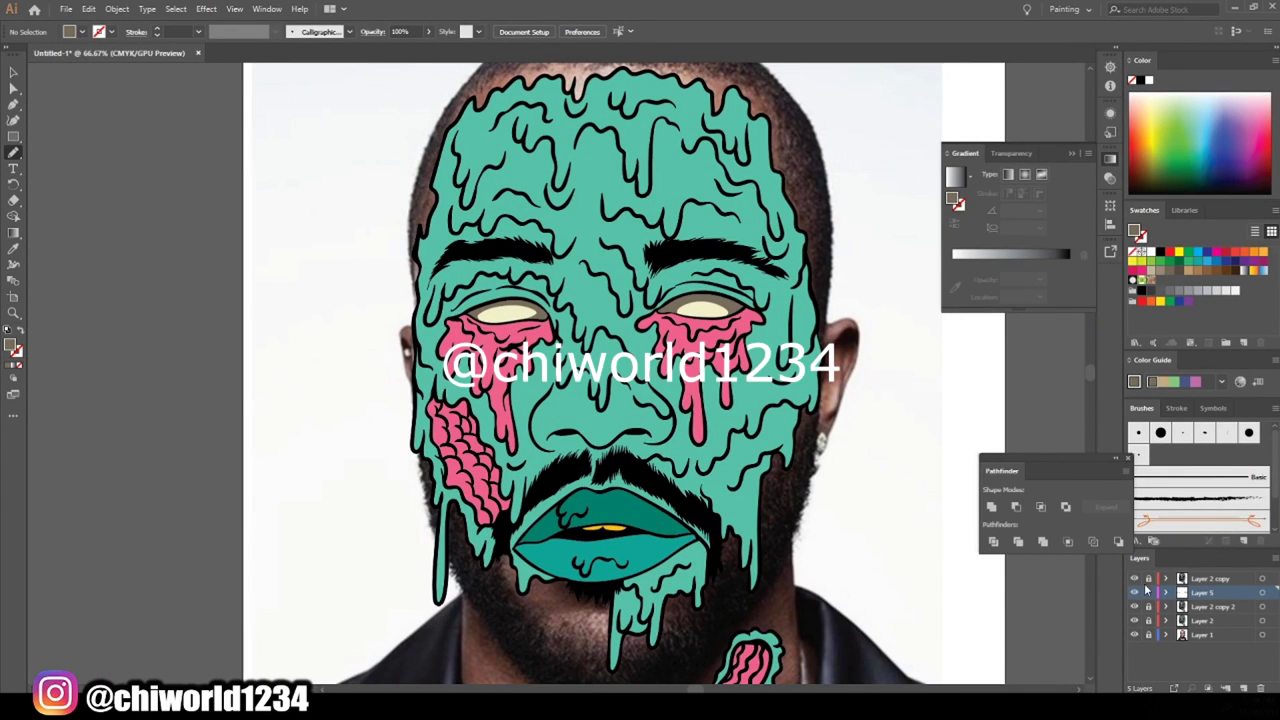
scroll(640, 380, "up", 2, "alt")
key("i")
scroll(640, 380, "up", 2, "alt")
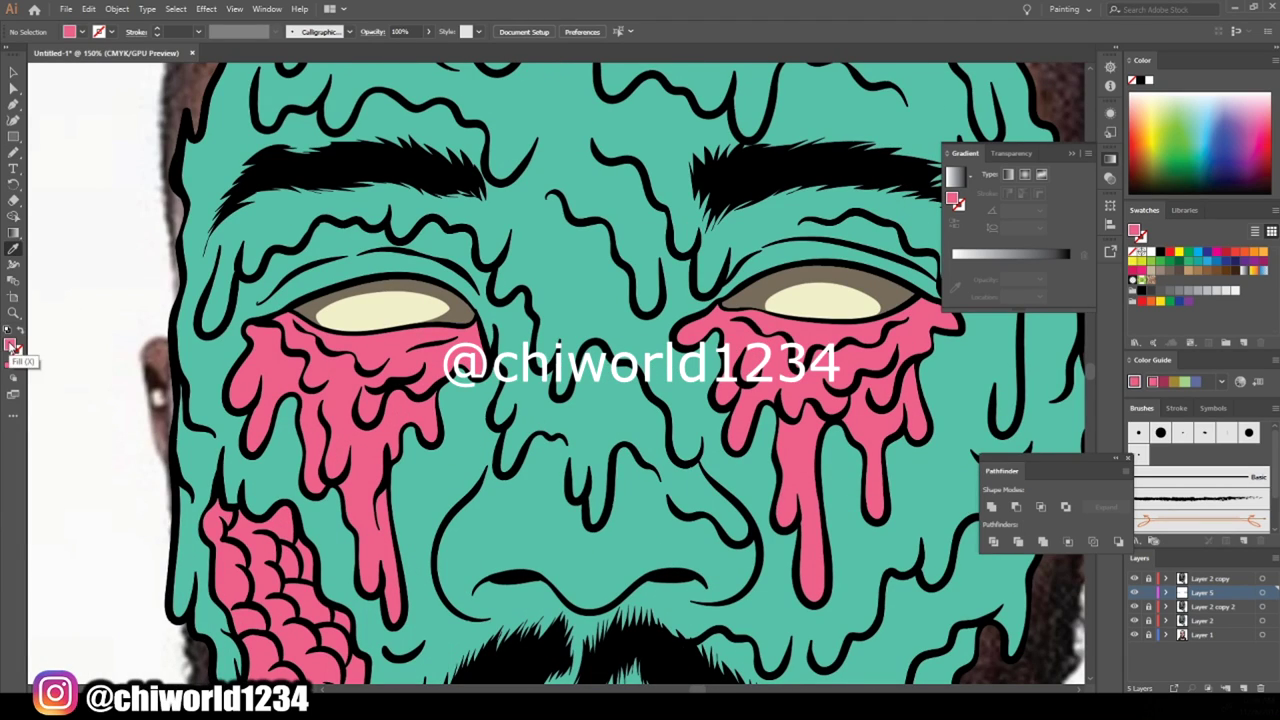
- Set the fill colour to a darker pink for shading the tears
double_click(13, 346)
left_click(128, 128)
left_click(333, 52)
key("b")
- Paint dark pink shading along the central and right tear drips
scroll(569, 507, "up", 2, "alt")
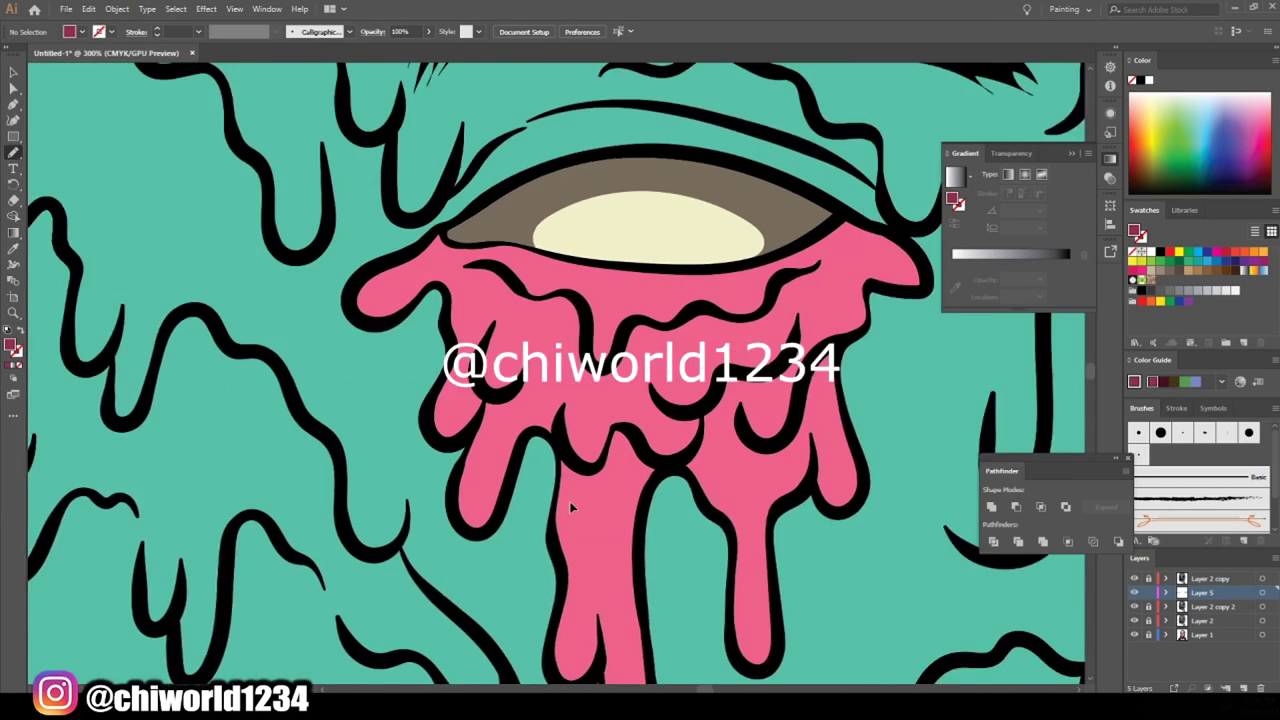
scroll(570, 505, "up", 2, "alt")
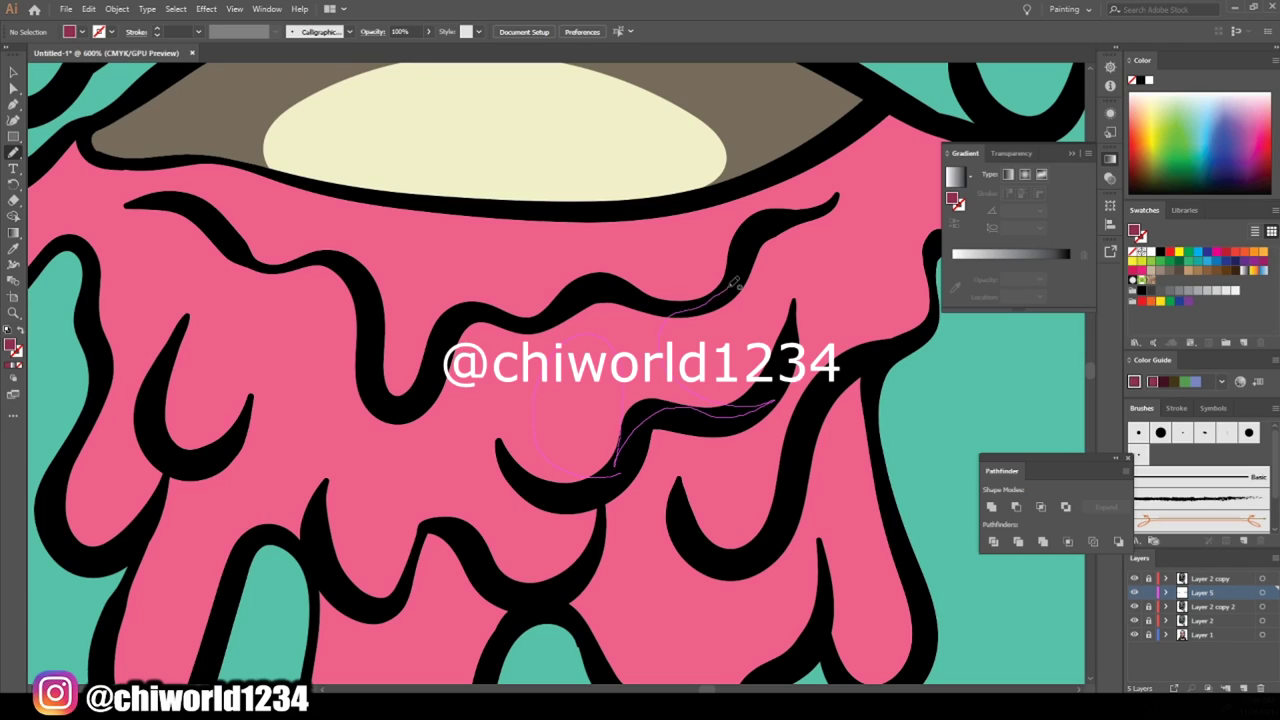
left_click_drag(625, 478, 622, 474)
mouse_move(583, 572)
left_mouse_down()
mouse_move(510, 545)
mouse_move(578, 456)
left_mouse_up()
left_click_drag(790, 530, 852, 370)
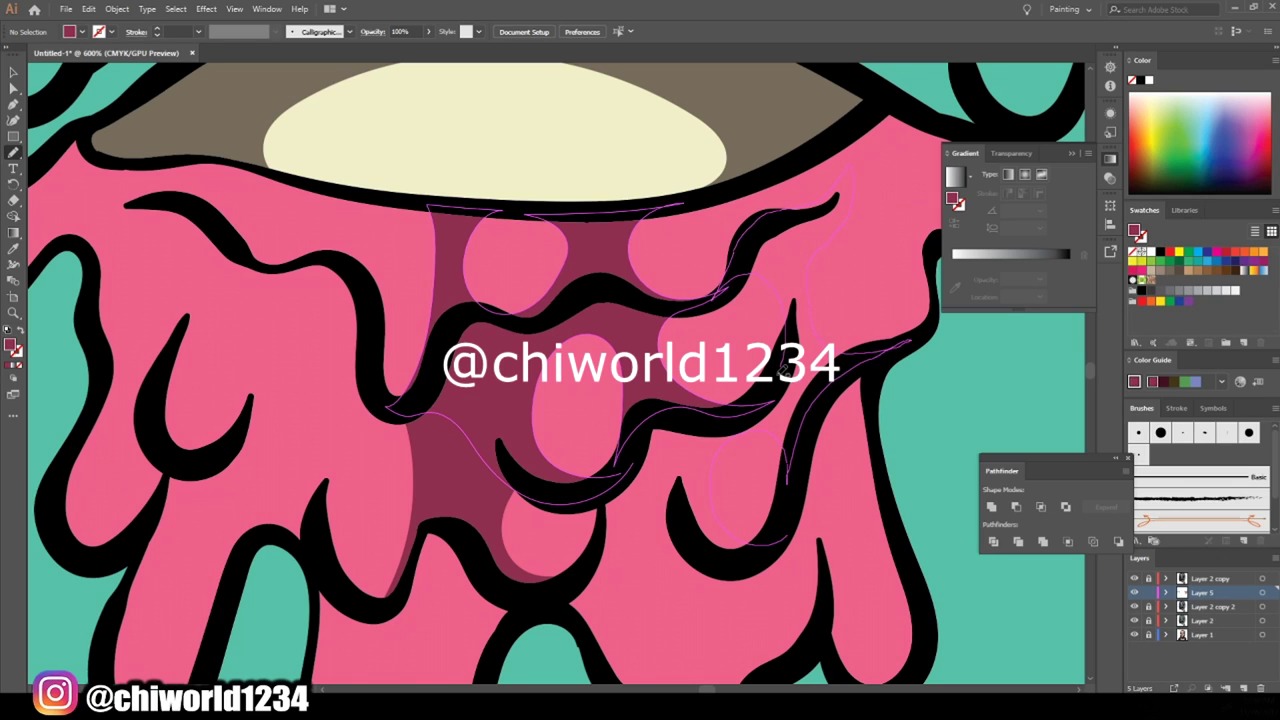
scroll(800, 340, "down", 2)
left_click_drag(890, 541, 900, 500)
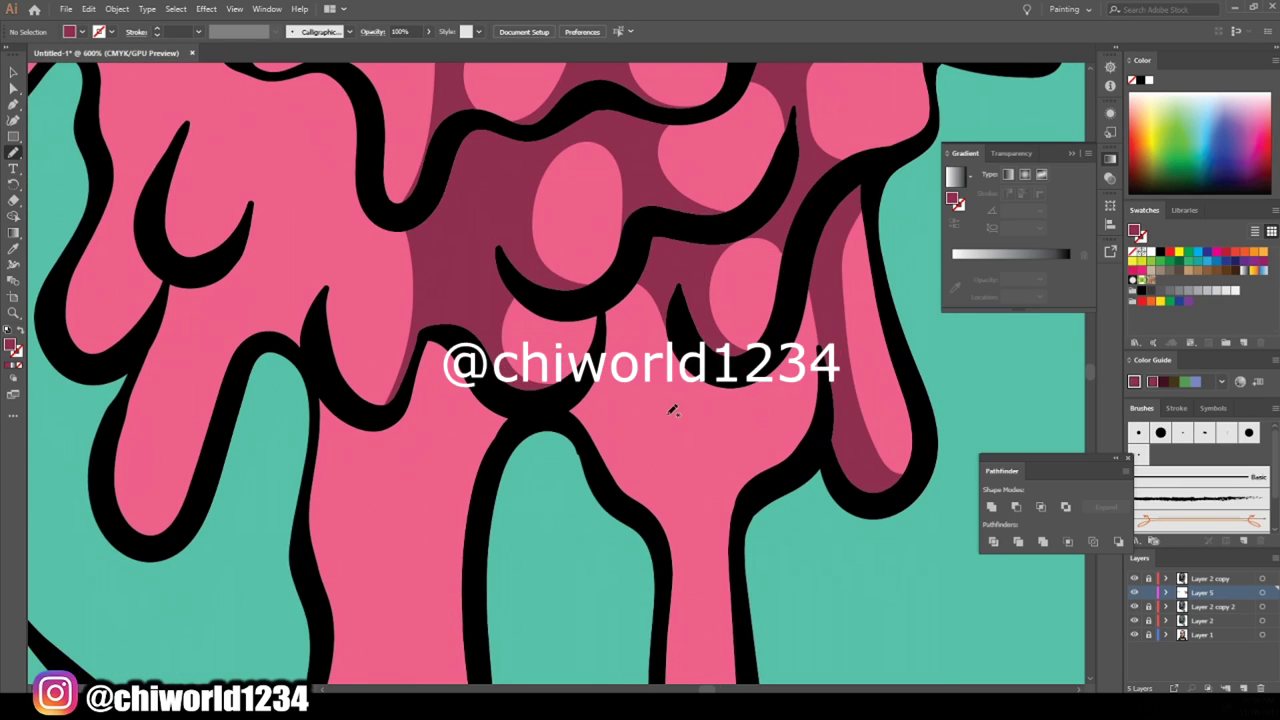
scroll(662, 555, "down", 5)
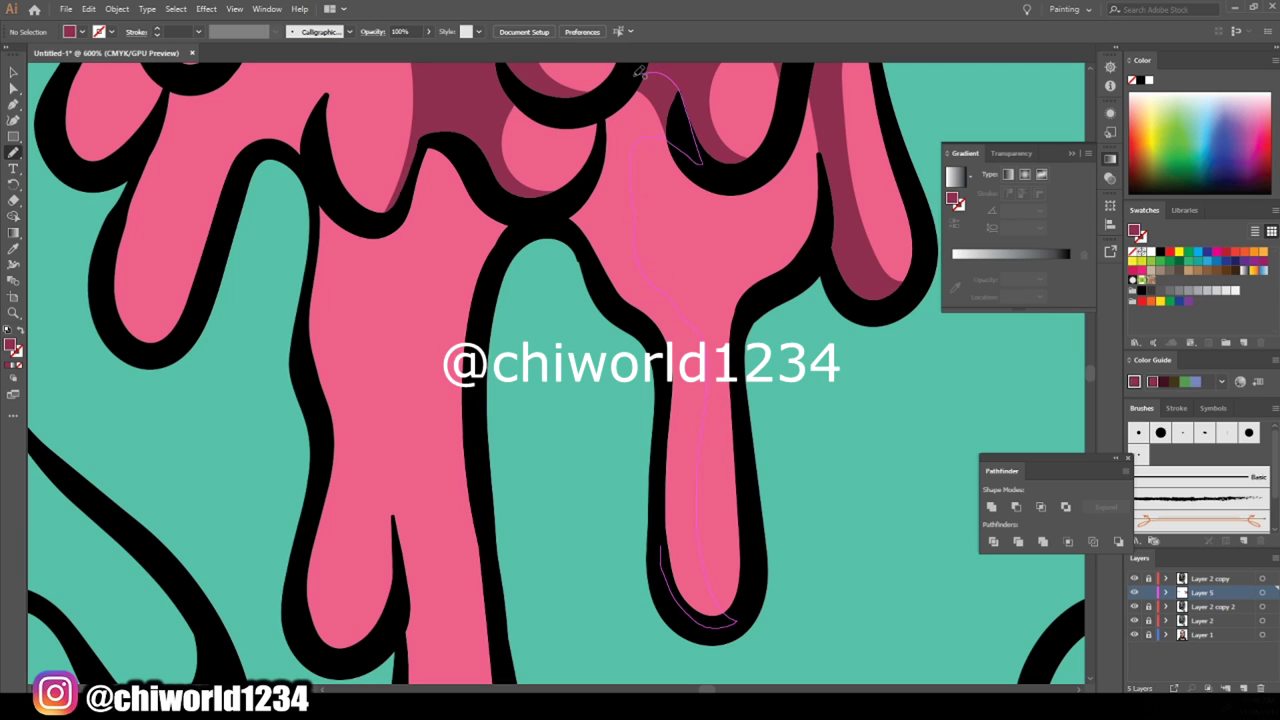
scroll(650, 300, "up", 1)
scroll(855, 513, "down", 2)
scroll(563, 378, "up", 1)
- Add dark pink shading just below the eye and on the long drip's left side
left_click_drag(593, 451, 588, 455)
left_click_drag(632, 285, 595, 355)
scroll(595, 355, "down", 1)
scroll(590, 480, "down", 4)
scroll(590, 492, "up", 1)
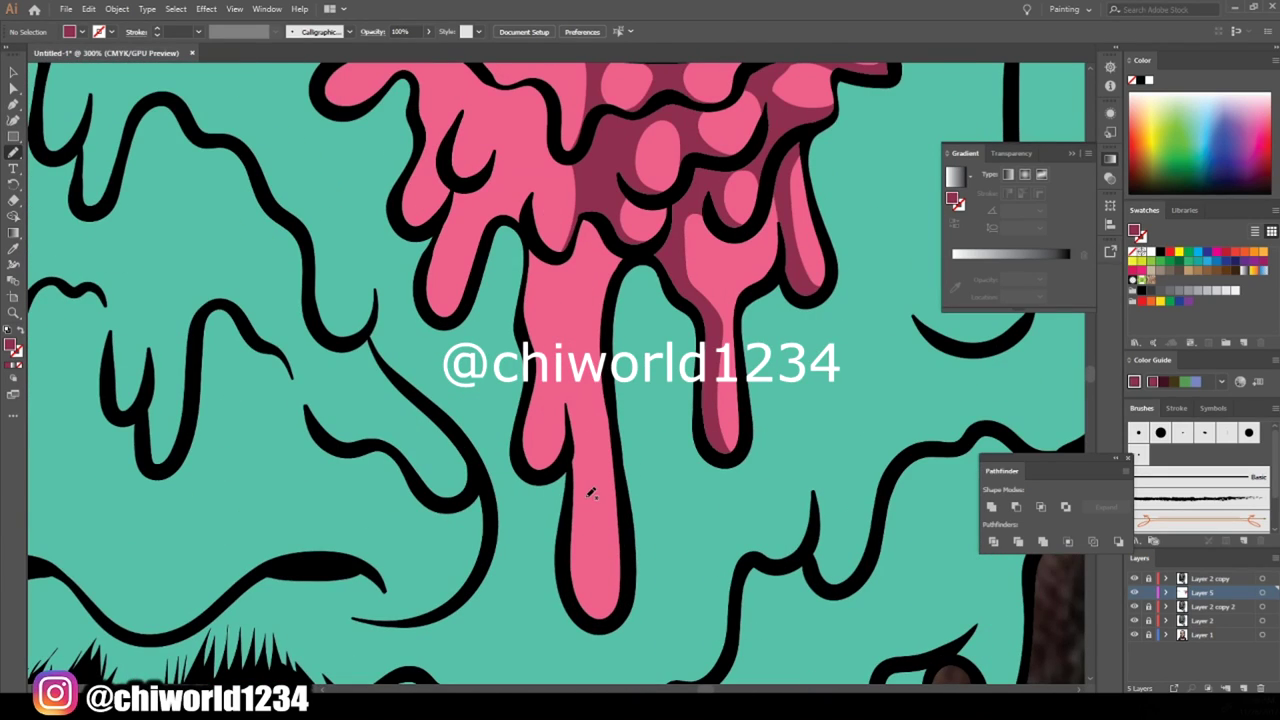
left_click_drag(597, 476, 573, 444)
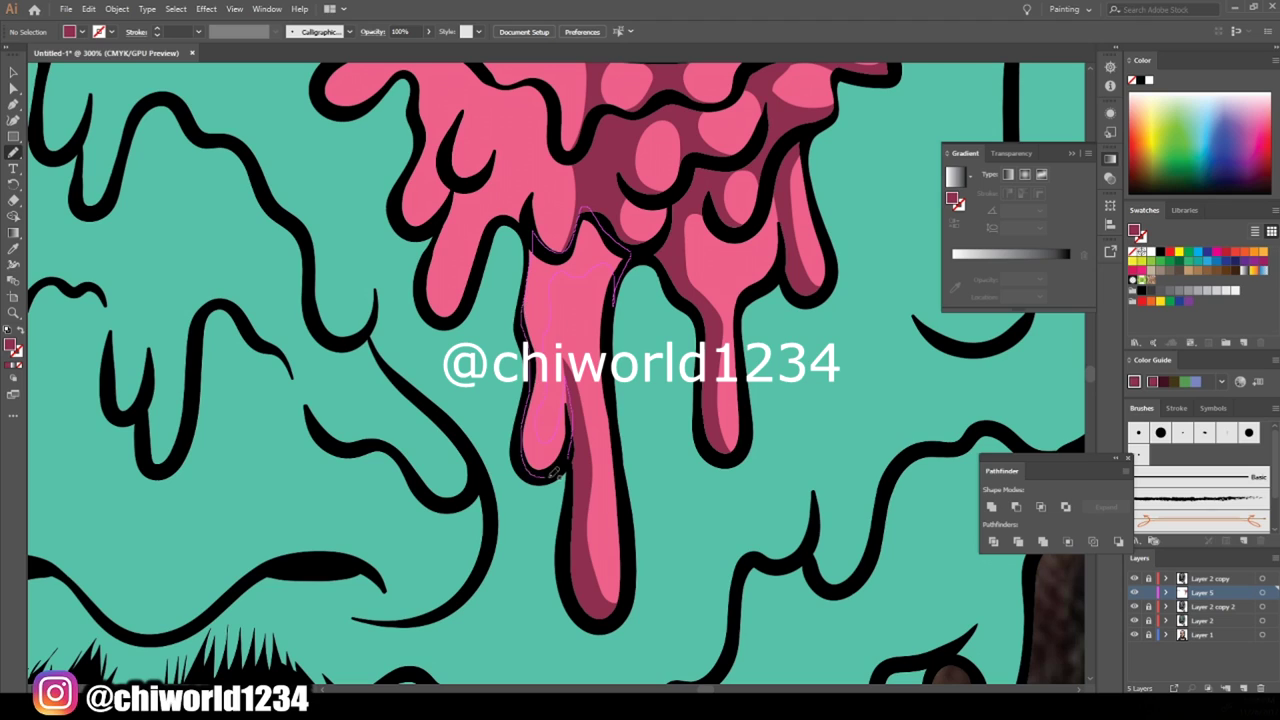
left_click_drag(556, 474, 552, 470)
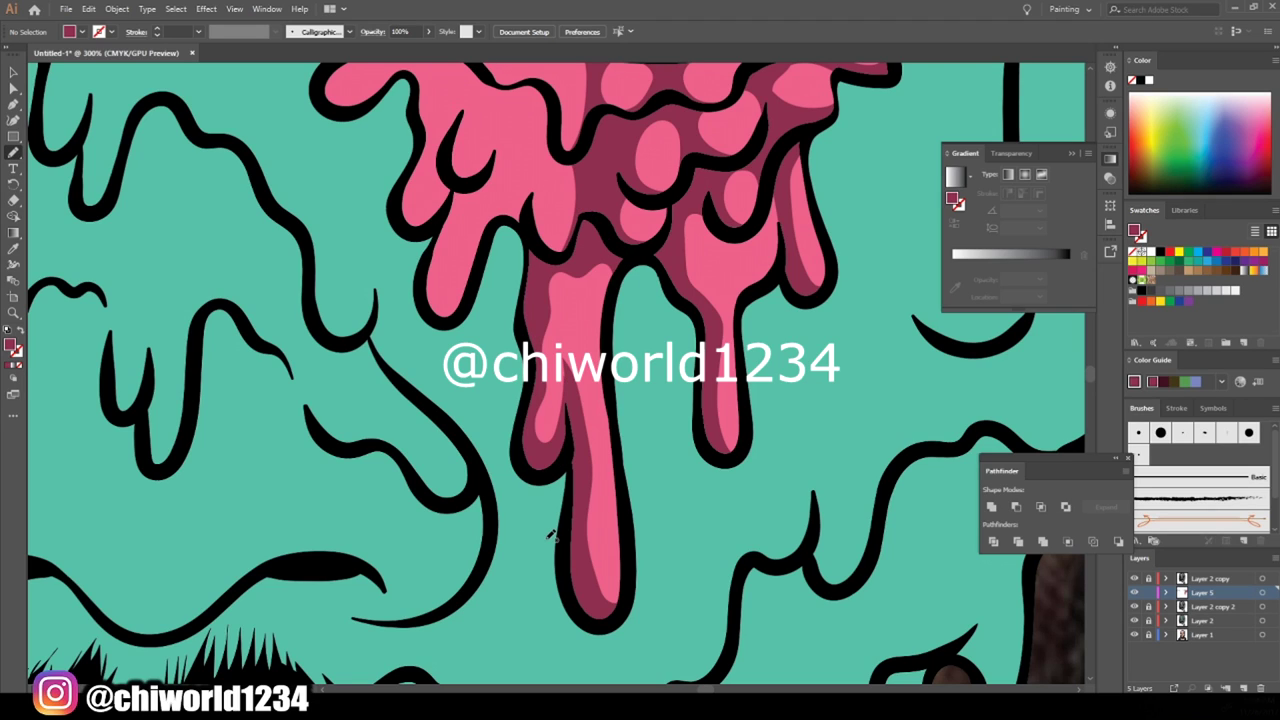
- Shade the left edges of the remaining tear drips in dark pink
scroll(677, 457, "up", 3)
scroll(677, 457, "up", 1)
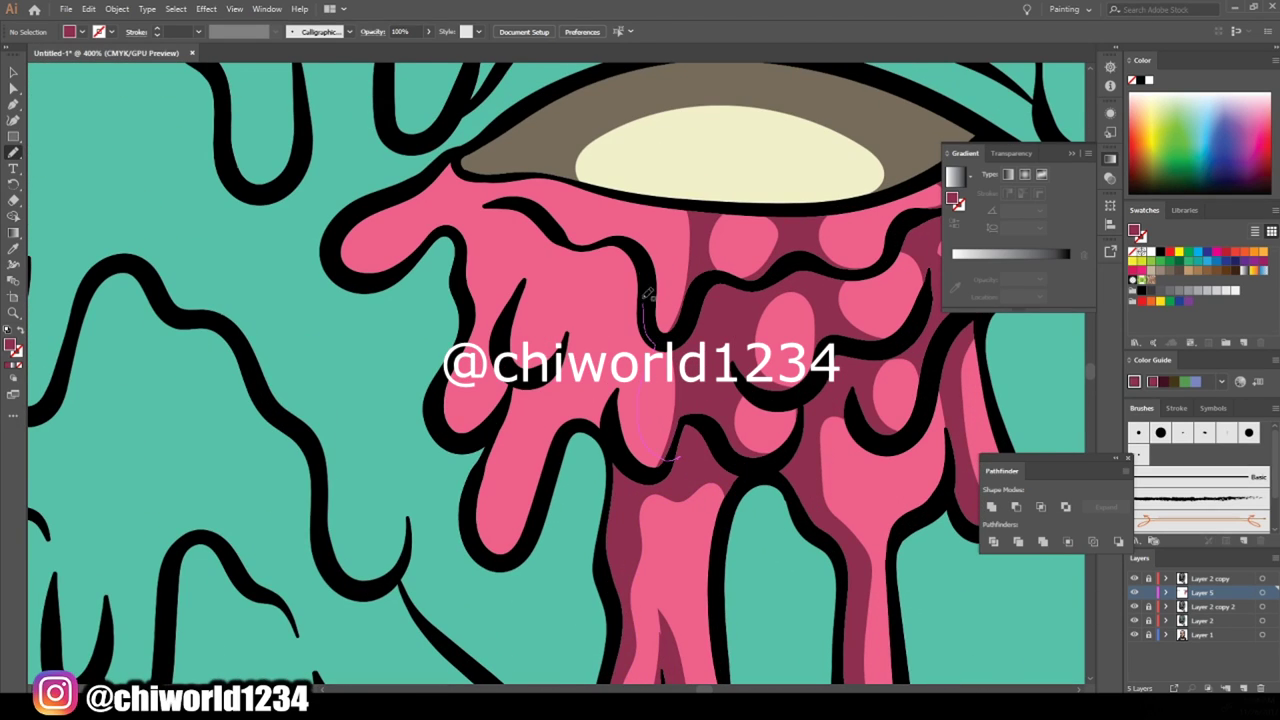
left_click_drag(479, 537, 479, 537)
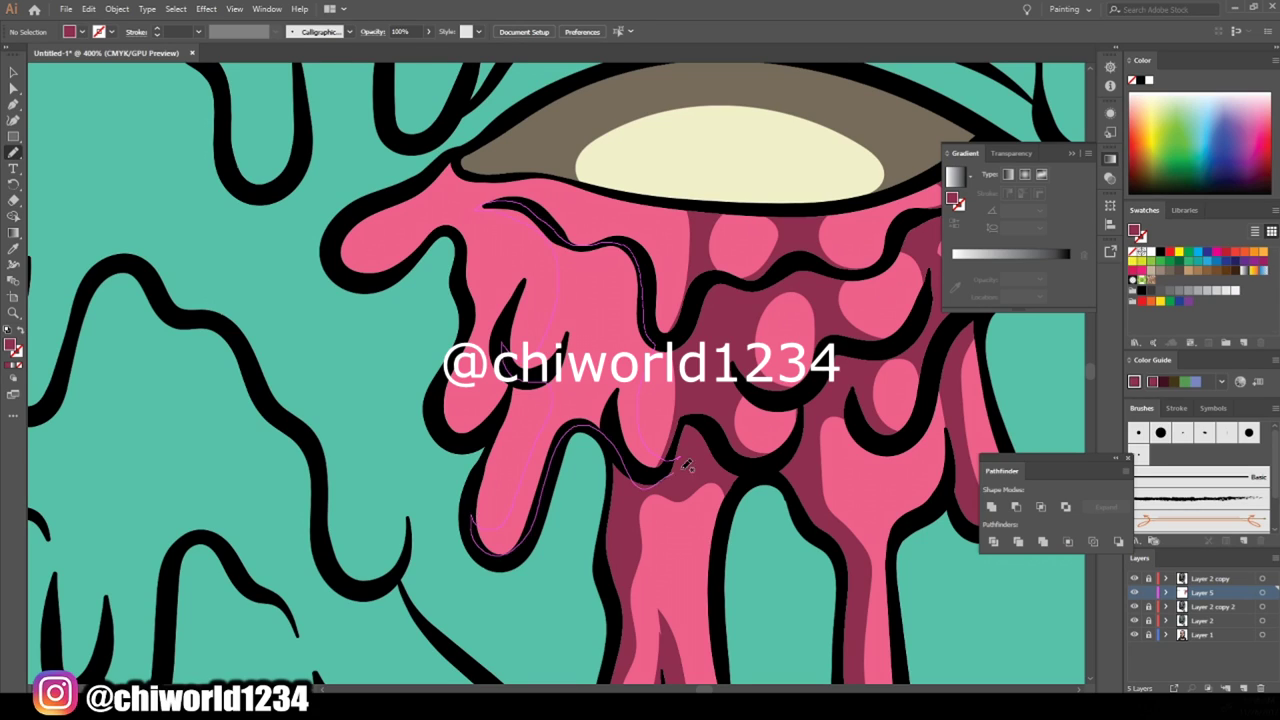
scroll(686, 460, "up", 2)
left_click_drag(508, 422, 508, 422)
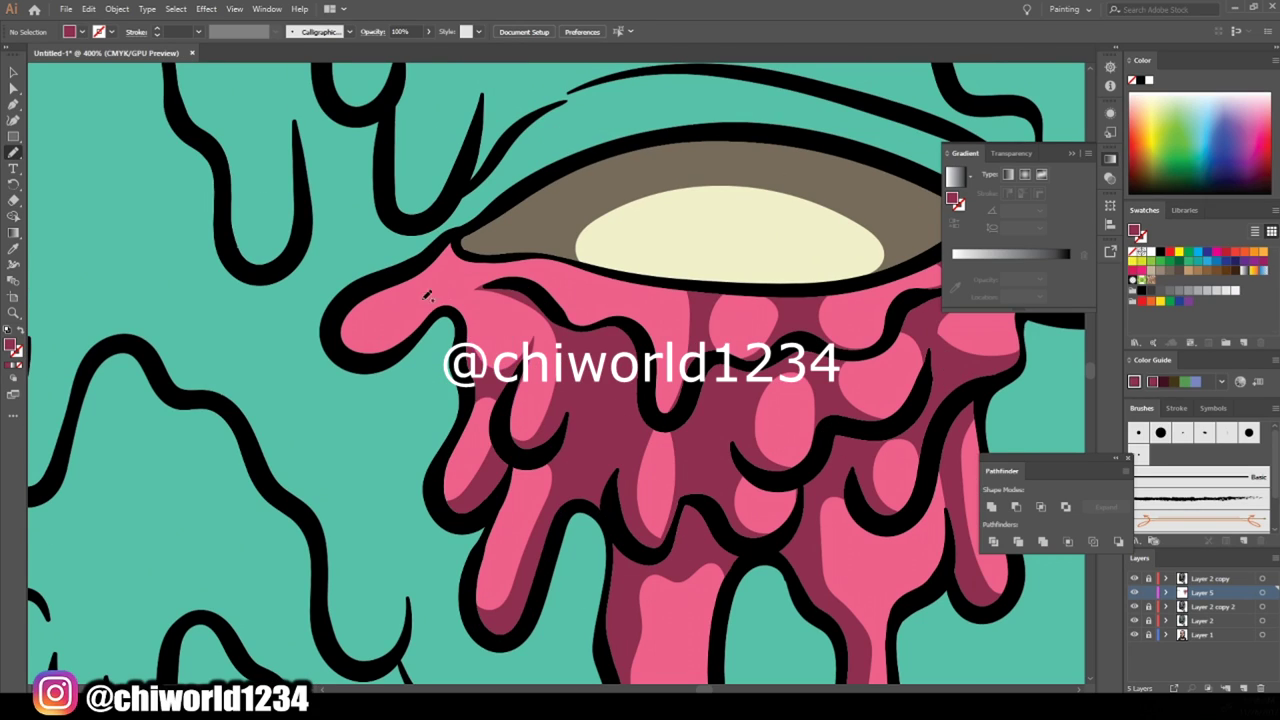
left_click_drag(443, 311, 490, 277)
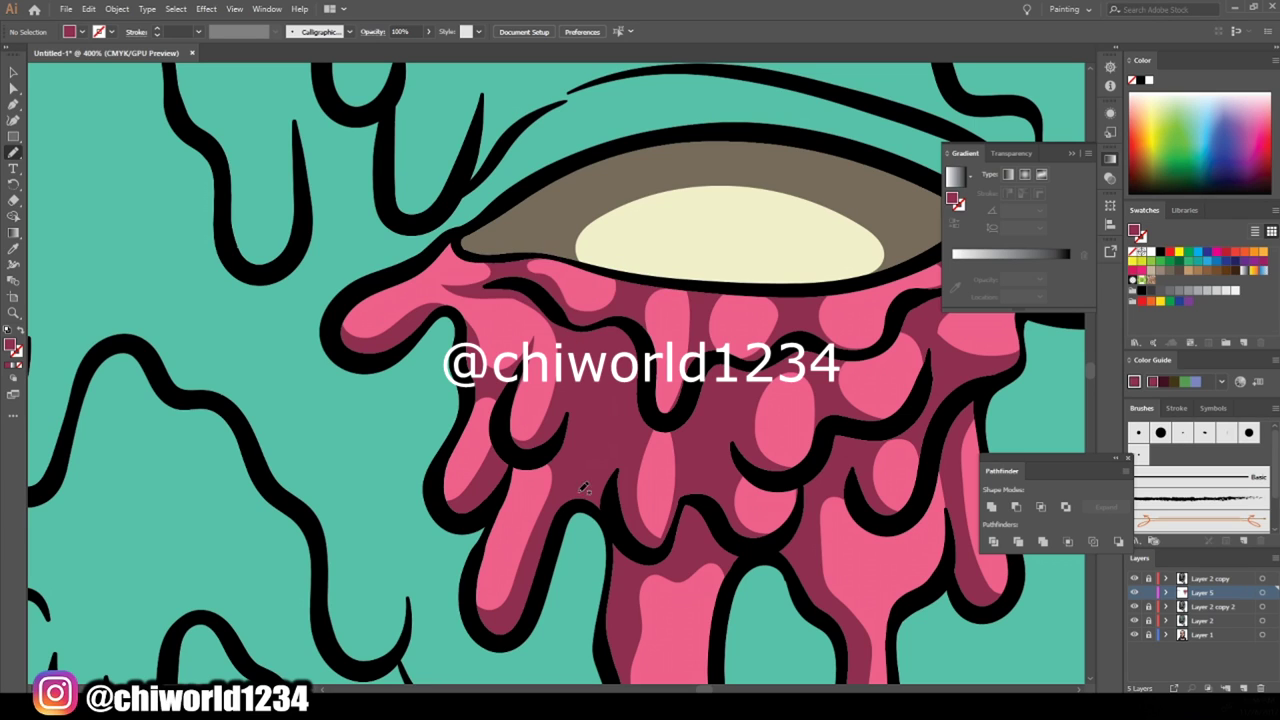
scroll(595, 468, "down", 3)
scroll(595, 468, "down", 3)
scroll(660, 500, "up", 2)
scroll(660, 500, "up", 2)
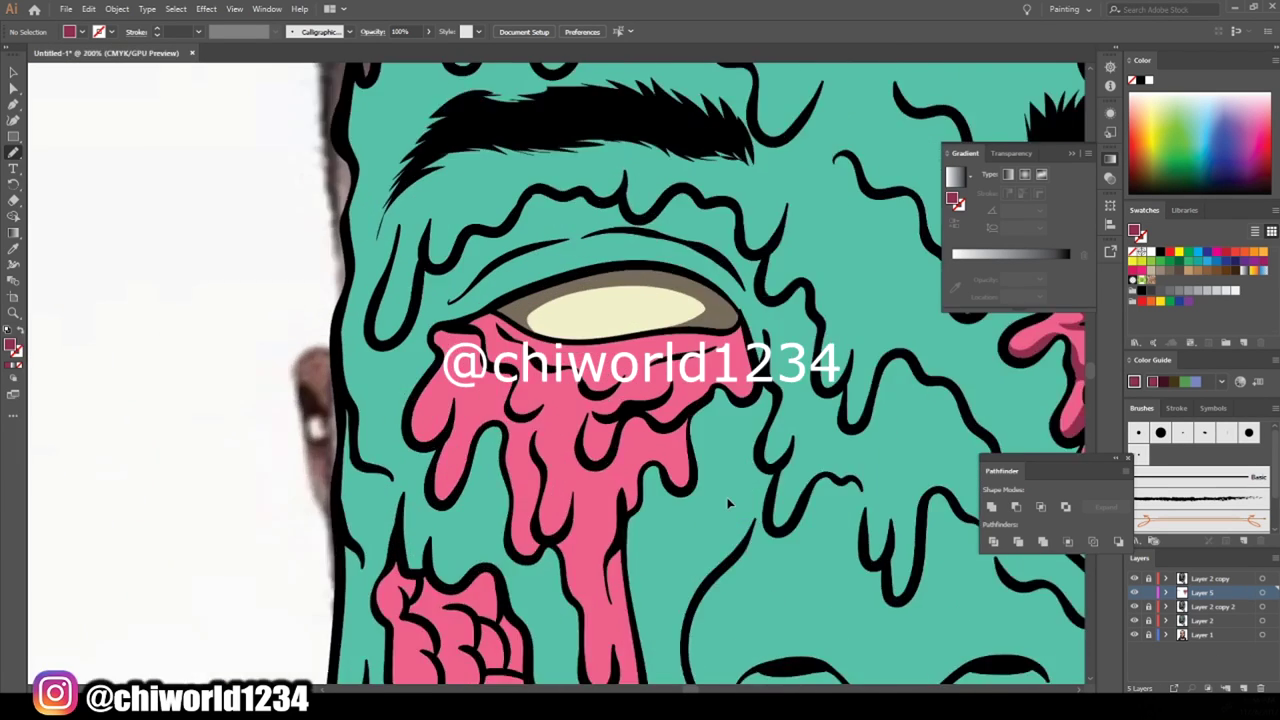
- Dab dark pink shading onto the left eye's tear drips
scroll(655, 441, "up", 2)
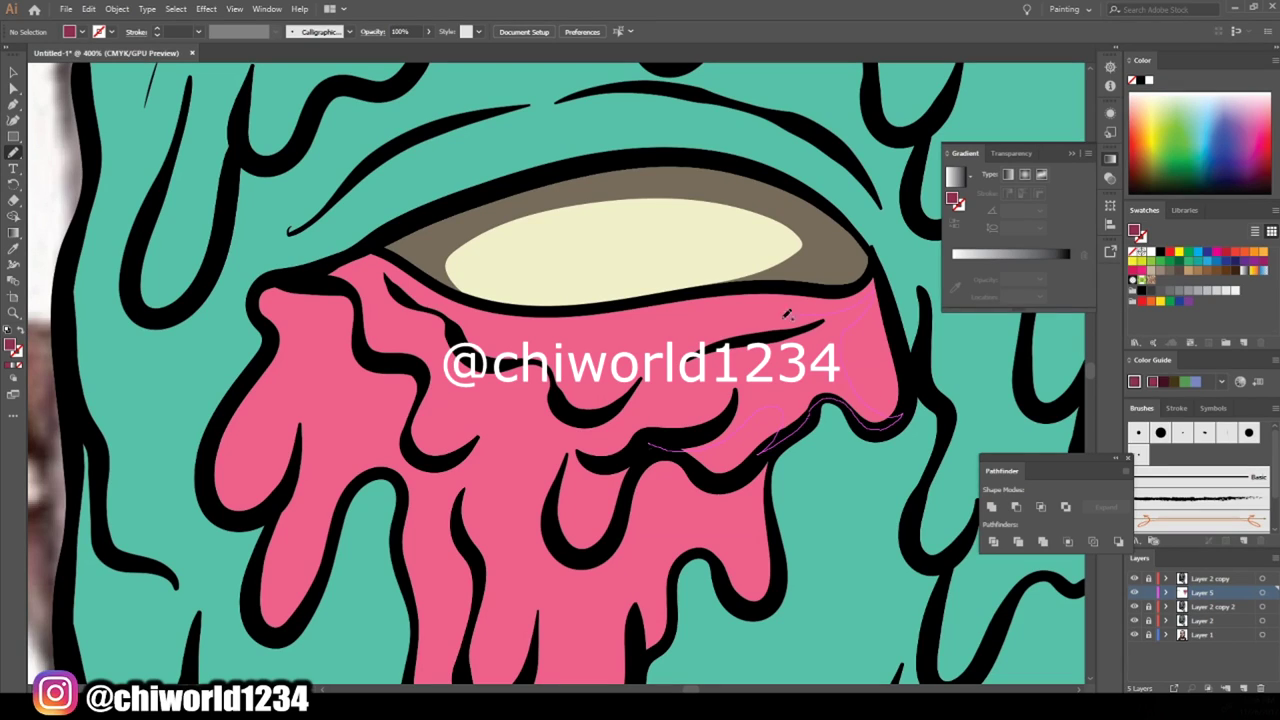
left_click_drag(560, 390, 560, 390)
scroll(620, 415, "down", 2)
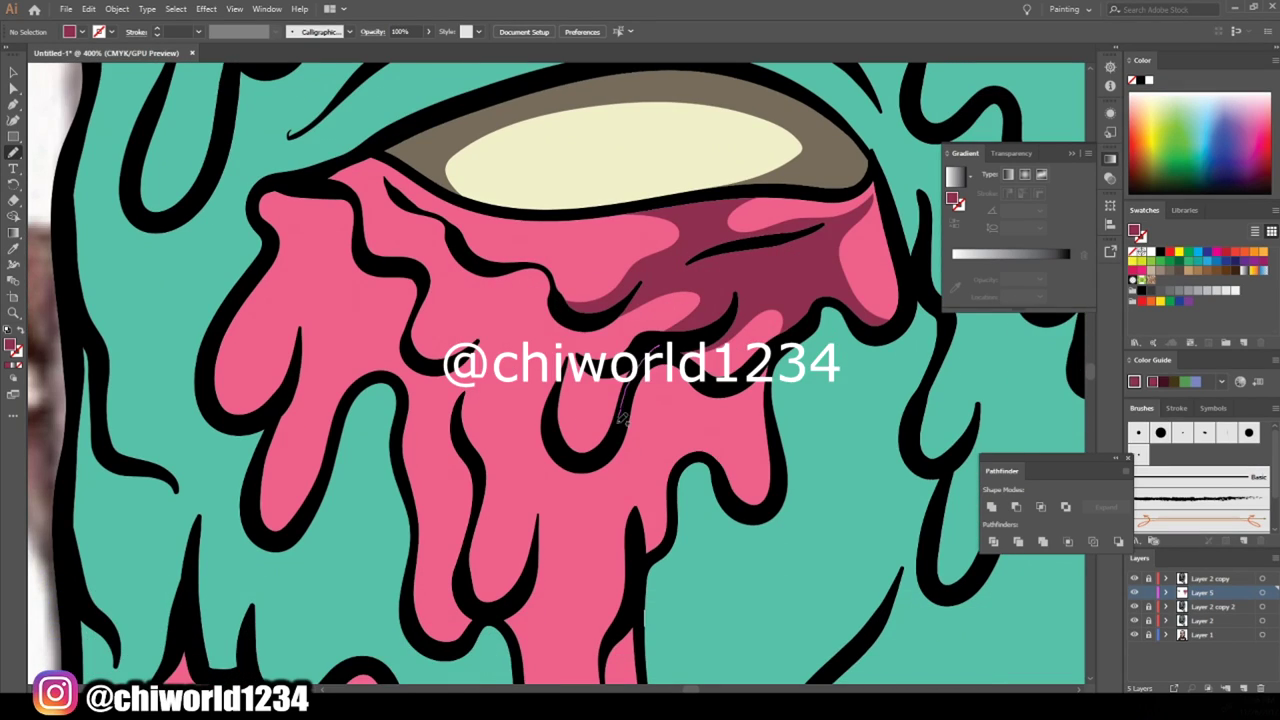
left_click_drag(780, 436, 780, 436)
scroll(700, 440, "down", 1)
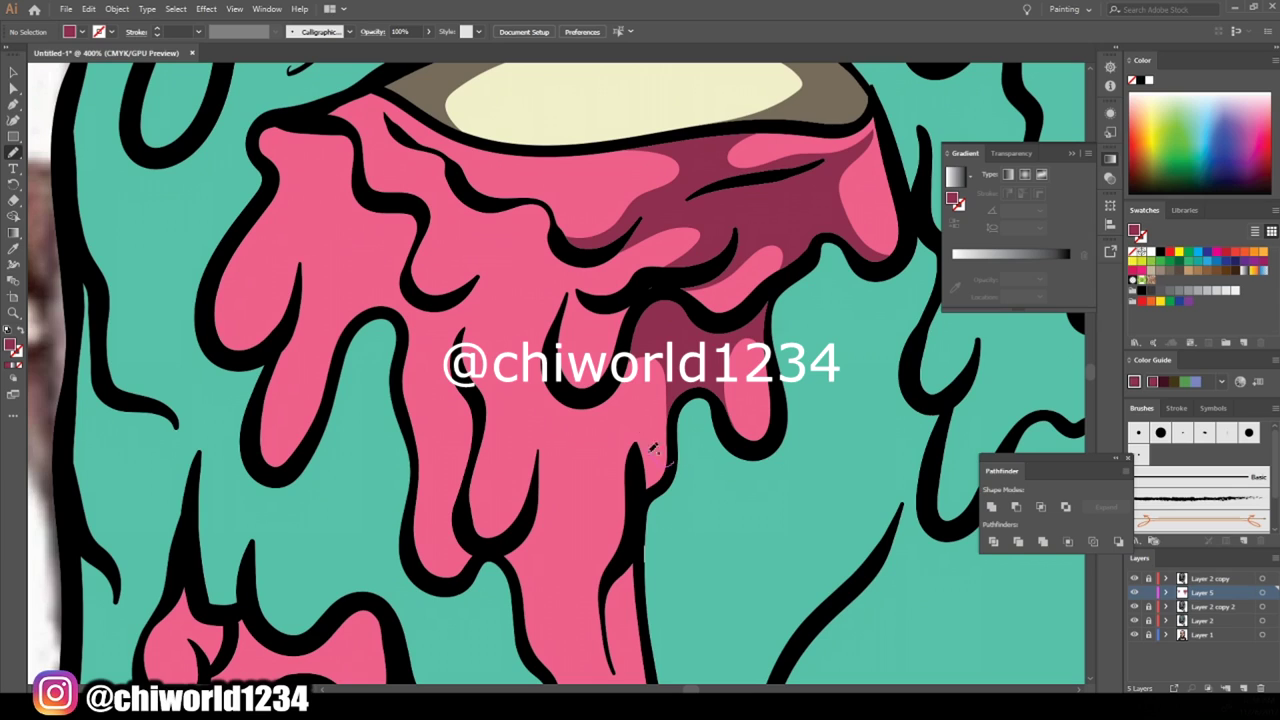
scroll(600, 430, "up", 2)
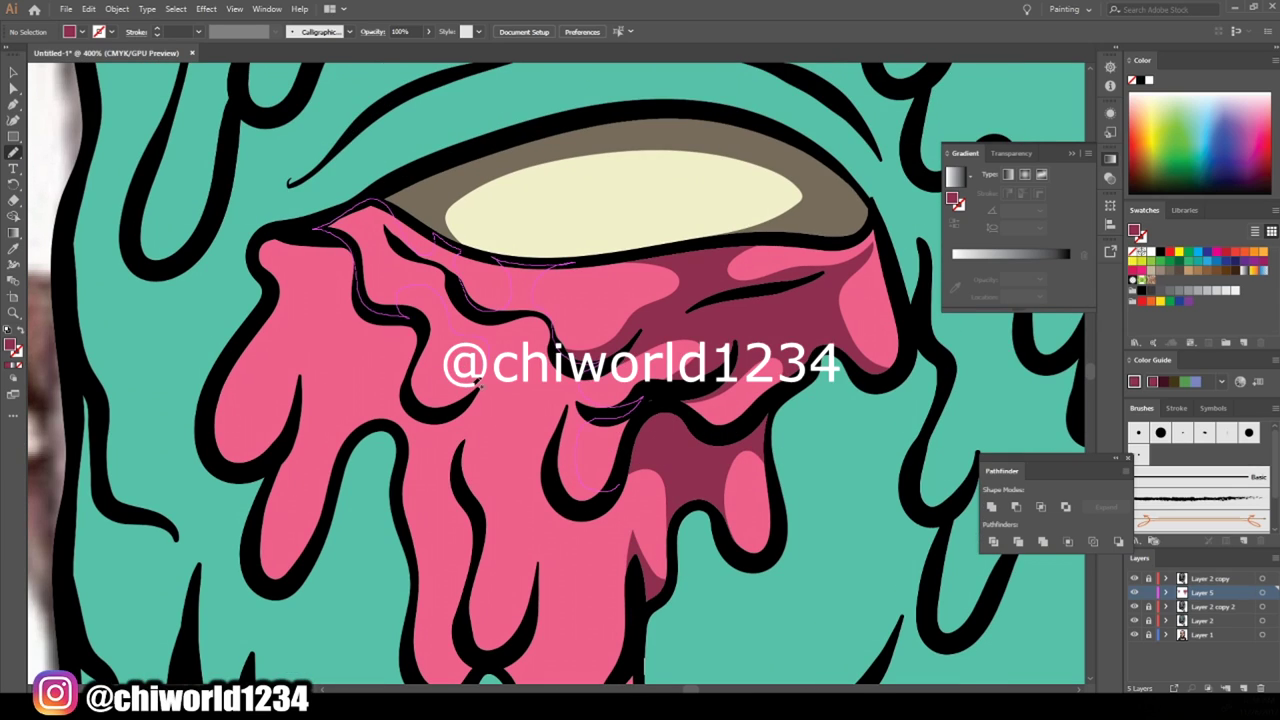
left_click_drag(543, 466, 543, 466)
scroll(550, 450, "down", 2)
scroll(563, 420, "down", 1)
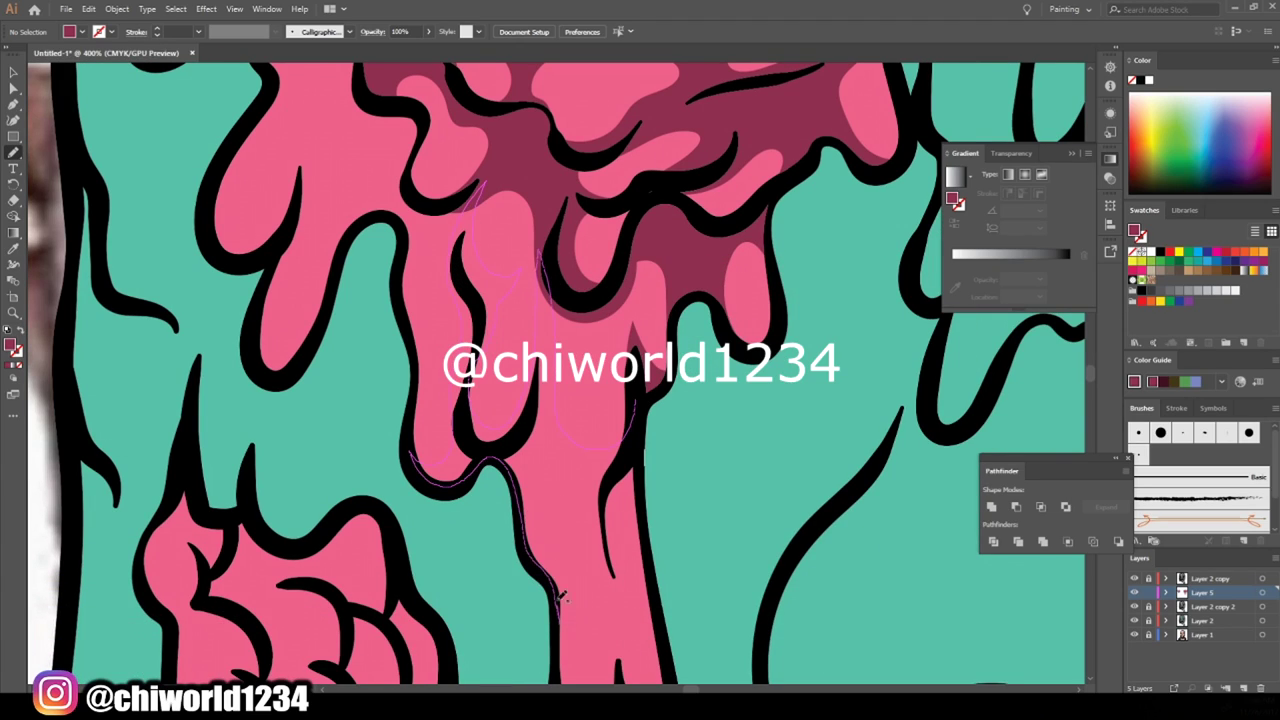
- Shade the remaining central and left drips of the left eye dark pink
left_click_drag(648, 536, 648, 536)
scroll(600, 530, "down", 3)
left_click_drag(641, 594, 641, 594)
scroll(620, 500, "down", 5)
scroll(600, 450, "up", 5)
scroll(591, 440, "down", 3)
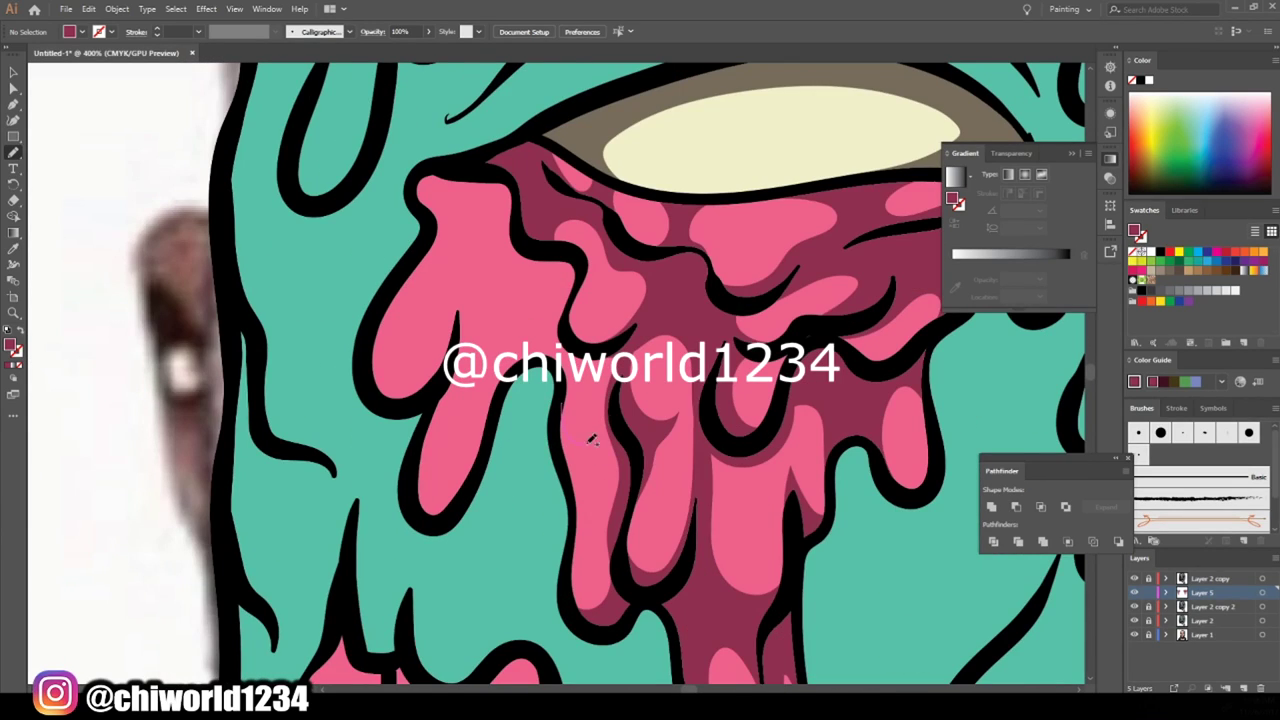
left_click_drag(581, 522, 581, 522)
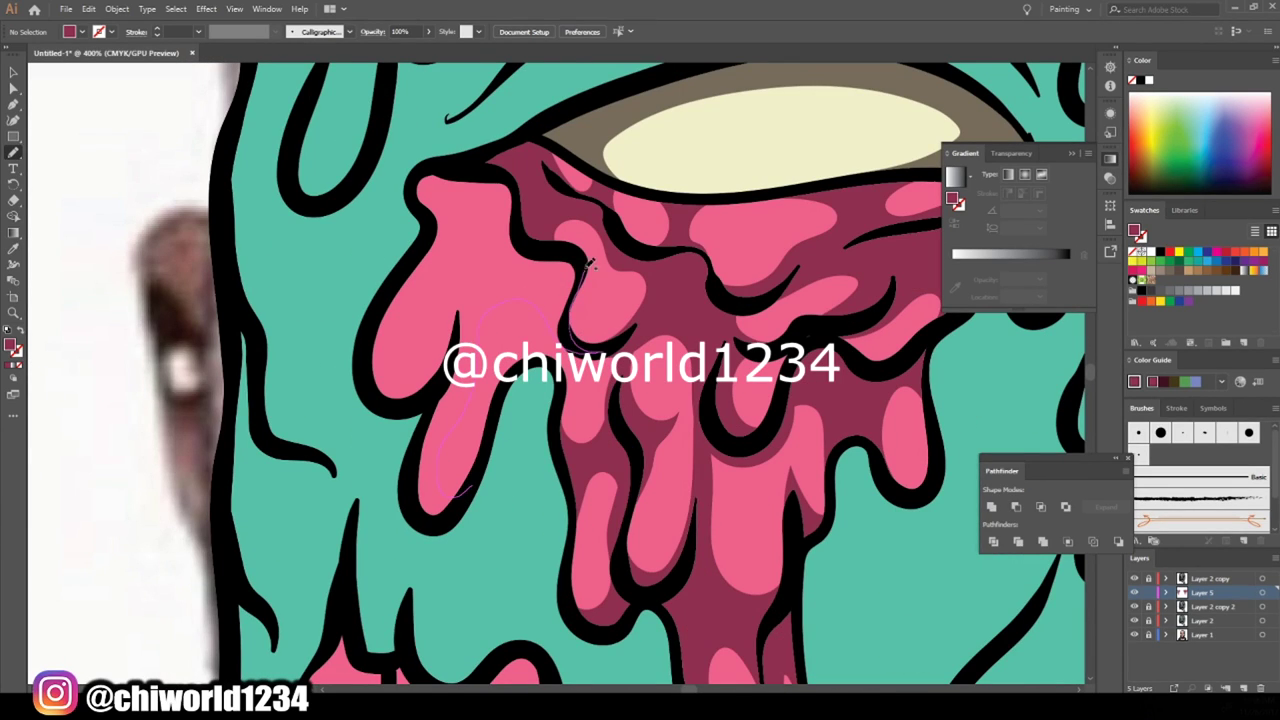
left_click_drag(437, 405, 437, 405)
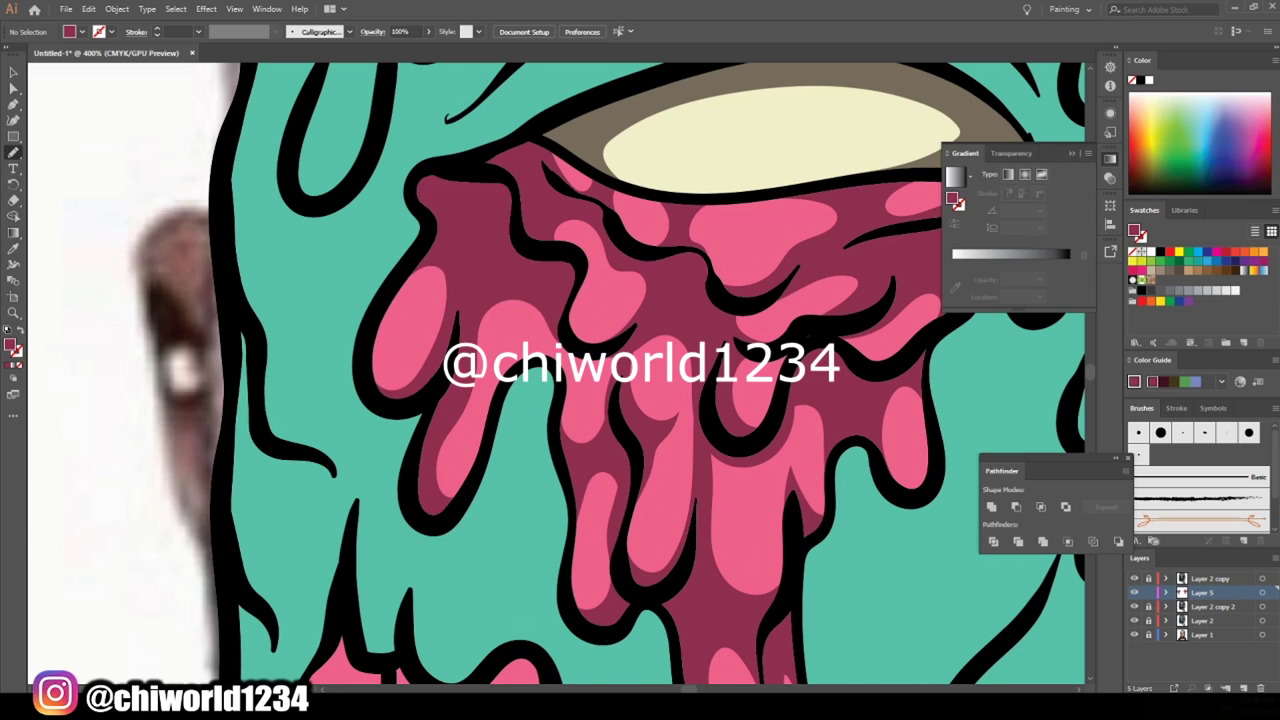
scroll(620, 450, "down", 5)
scroll(858, 478, "up", 5)
scroll(858, 478, "up", 1)
- Shade the cheek wound's lower edge, right side and interior in dark pink
left_click_drag(348, 505, 520, 512)
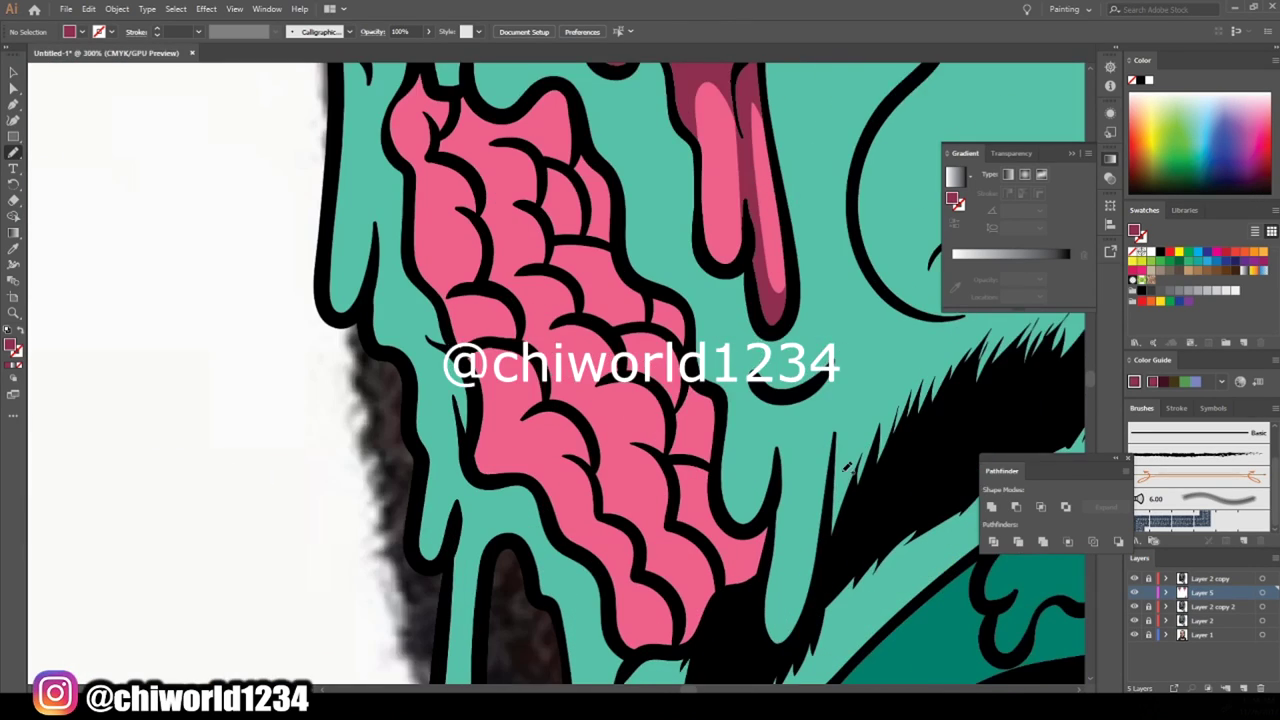
scroll(845, 467, "down", 1)
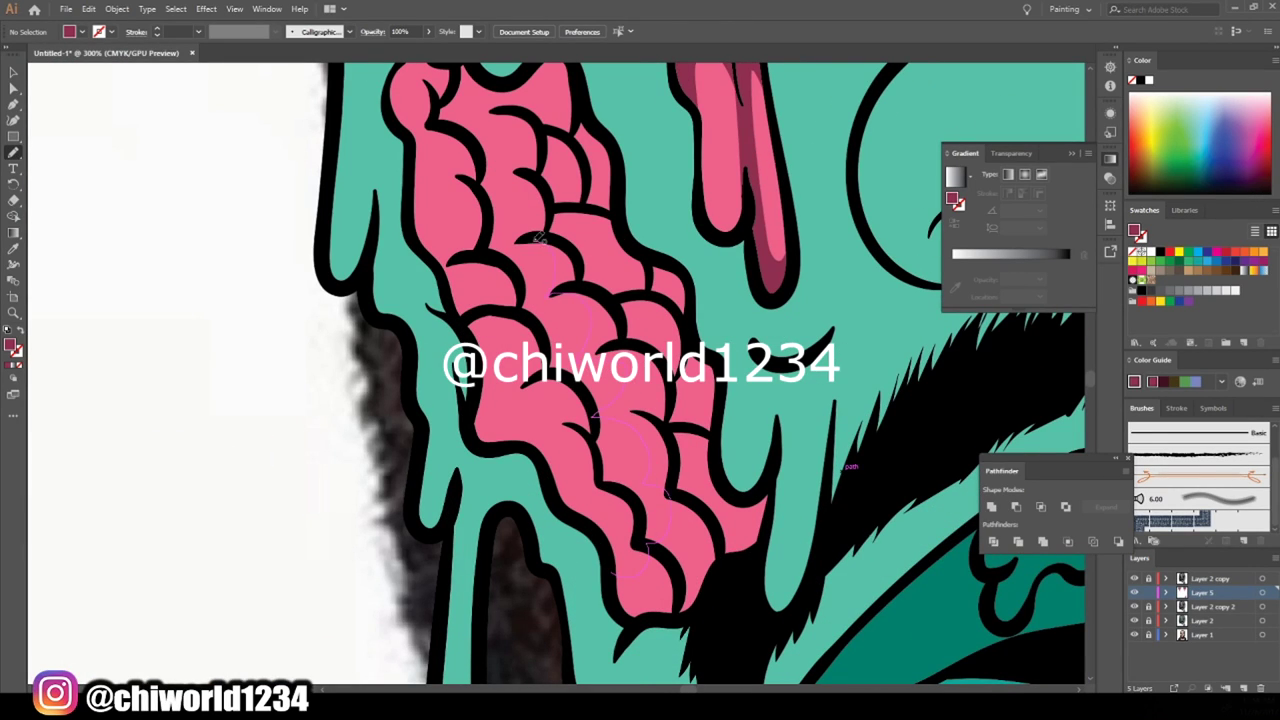
left_click_drag(620, 203, 607, 553)
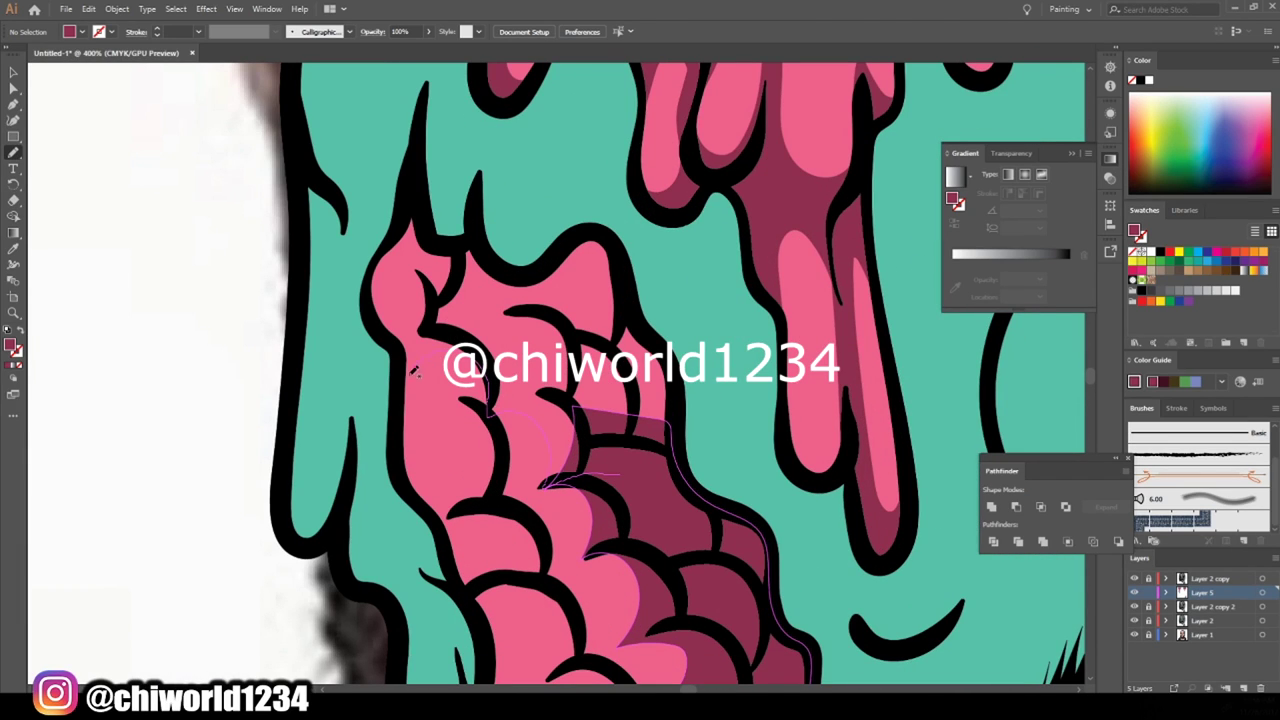
left_click_drag(418, 366, 665, 410)
key("ctrl+0")
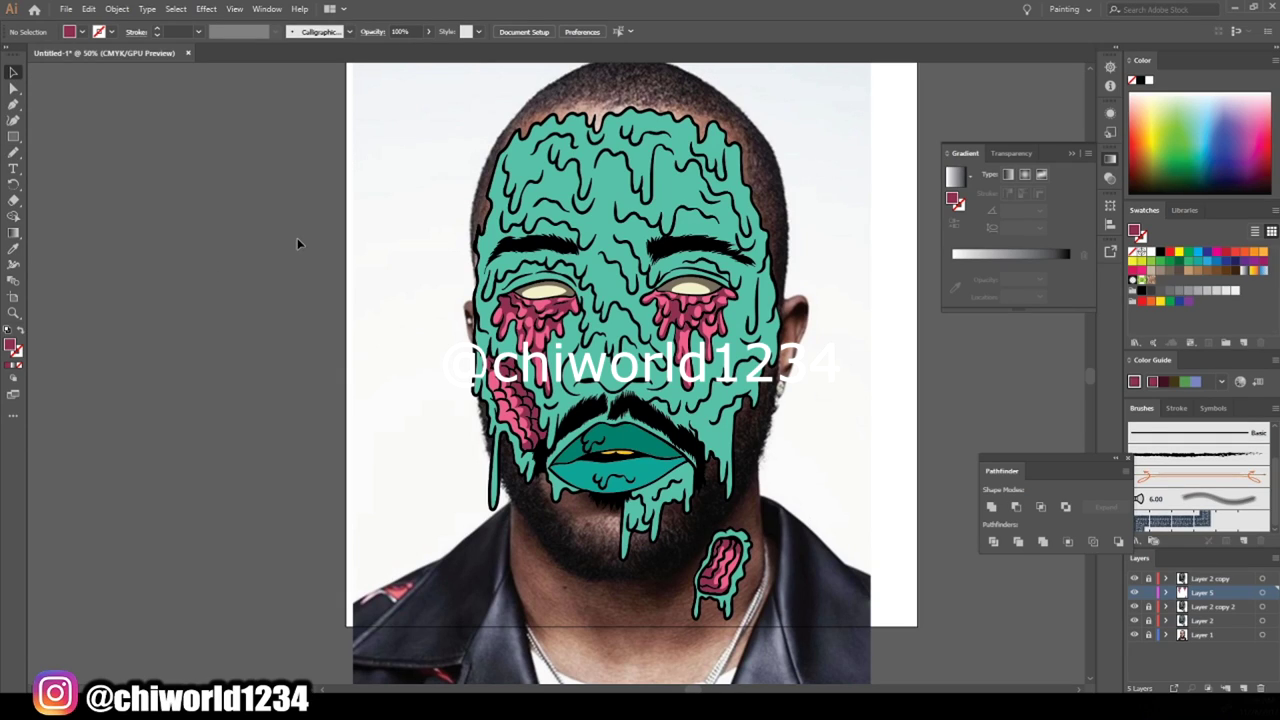
- Add a new shading layer and set the fill to dark teal (246666)
left_click(1196, 626)
key("ctrl+l")
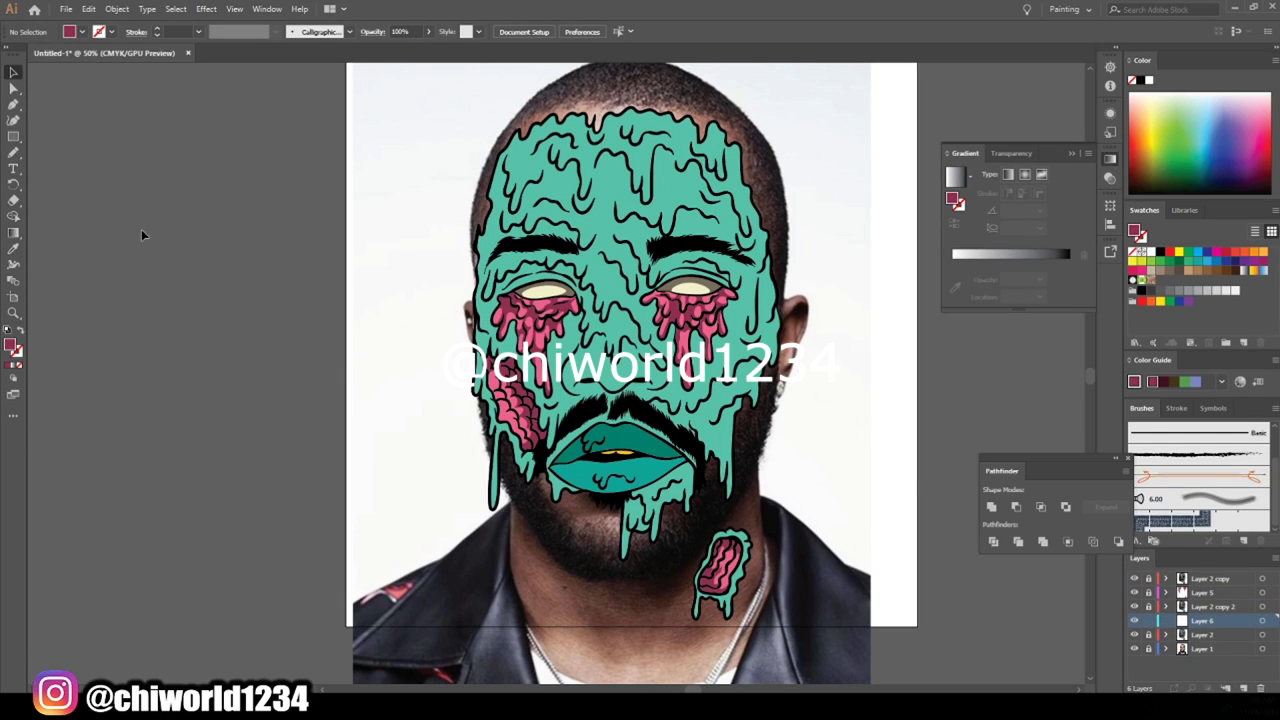
double_click(10, 345)
left_click(211, 134)
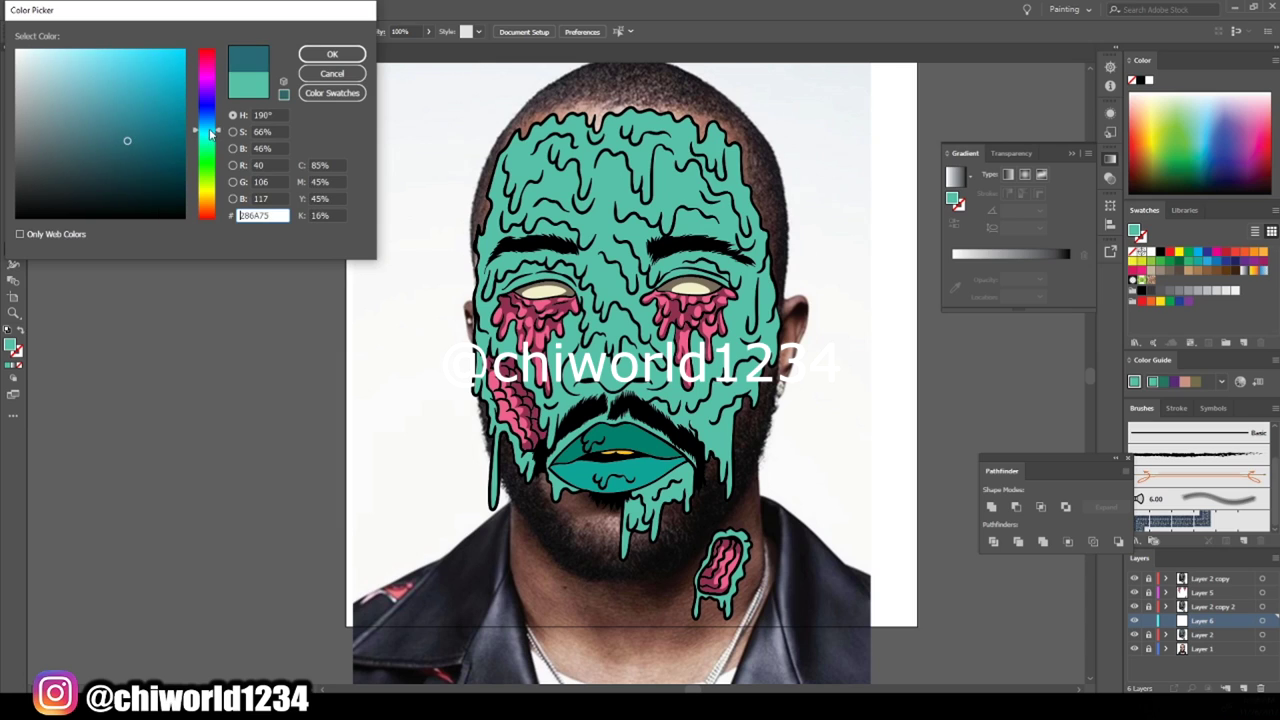
left_click_drag(211, 134, 211, 138)
left_click(126, 151)
left_click(332, 53)
key("b")
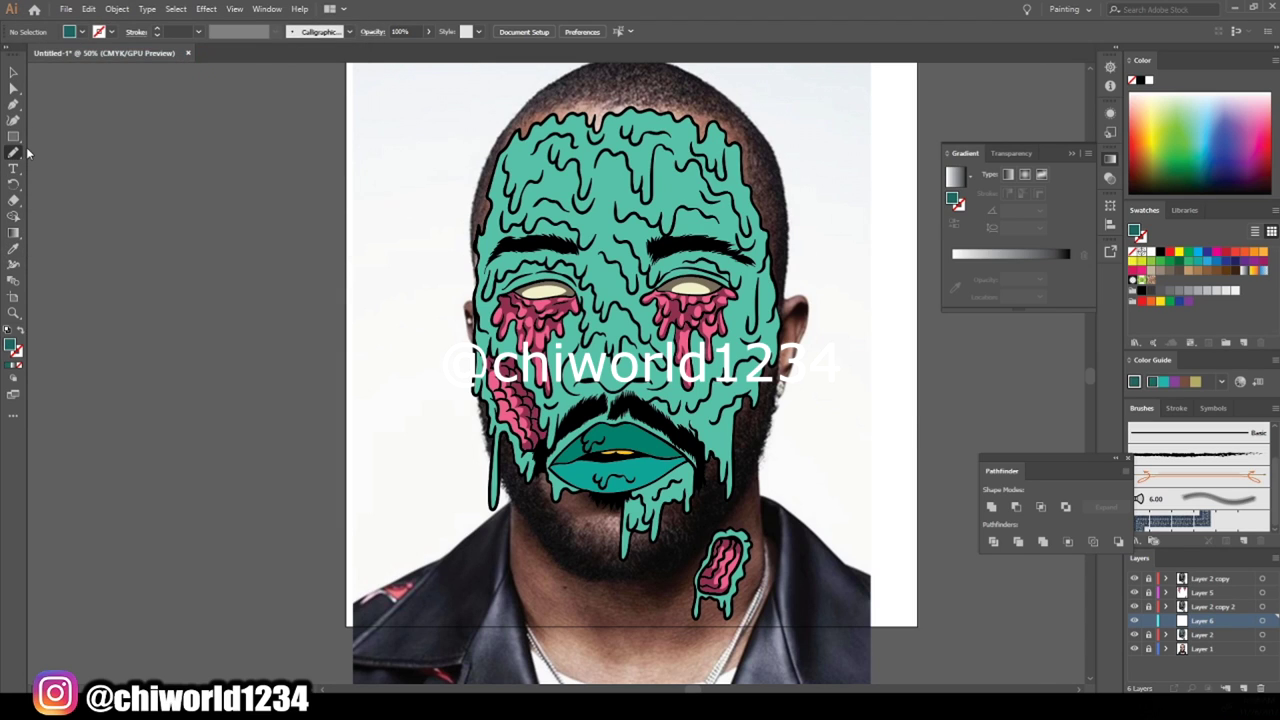
- Paint dark teal shadows under the nose and beside the eye drip
key("ctrl+plus")
key("ctrl+plus")
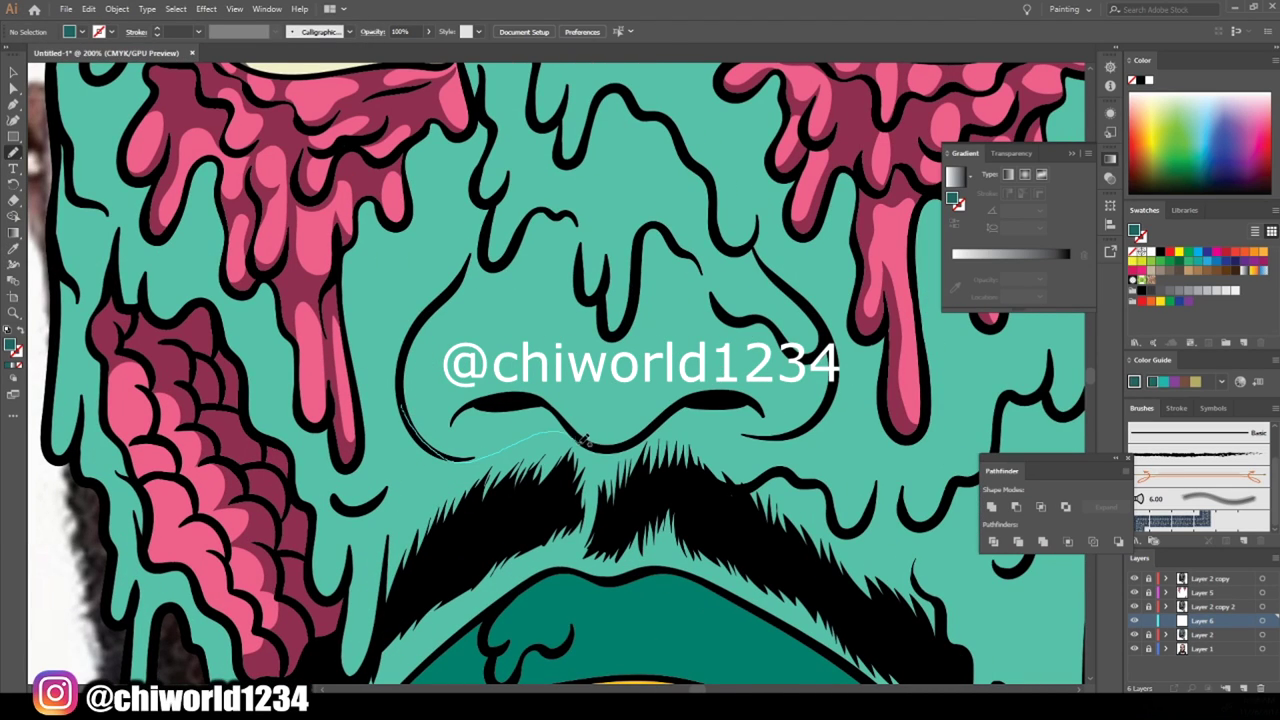
left_click_drag(412, 392, 412, 395)
key("ctrl+0")
key("ctrl+plus")
key("ctrl+plus")
key("ctrl+plus")
mouse_move(502, 524)
left_mouse_down()
mouse_move(648, 458)
mouse_move(548, 250)
left_mouse_up()
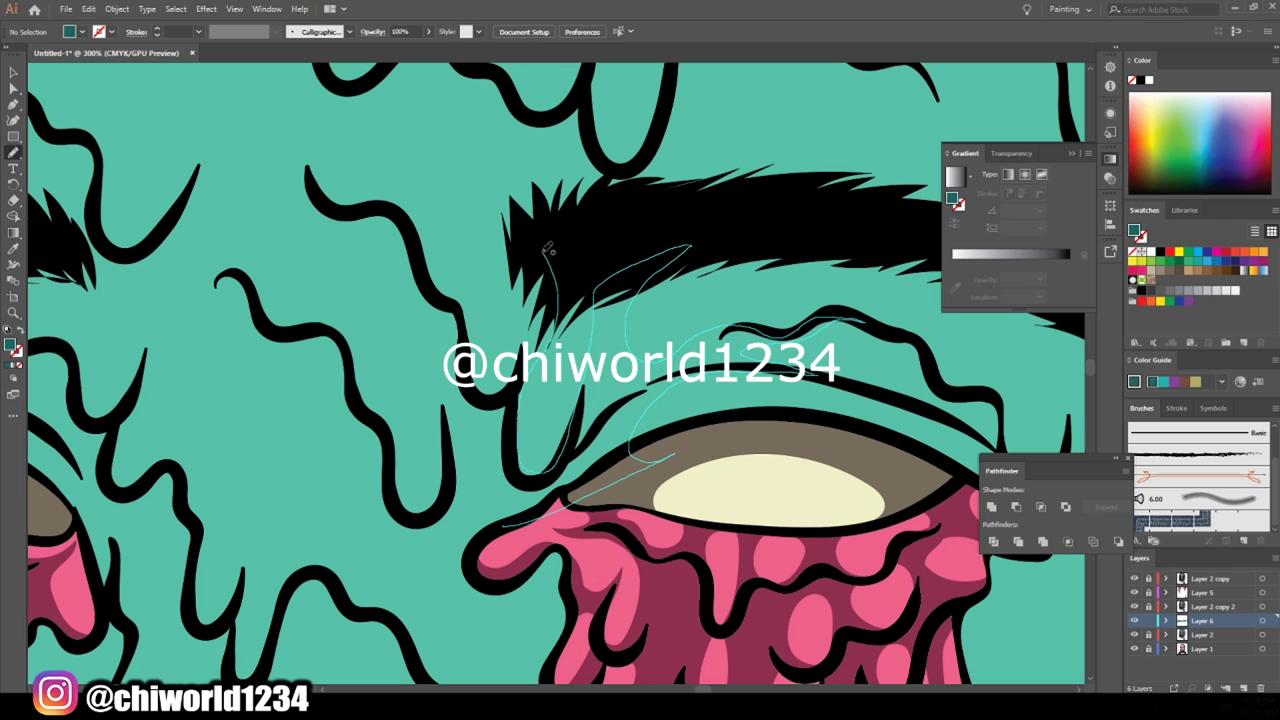
left_click_drag(548, 250, 489, 544)
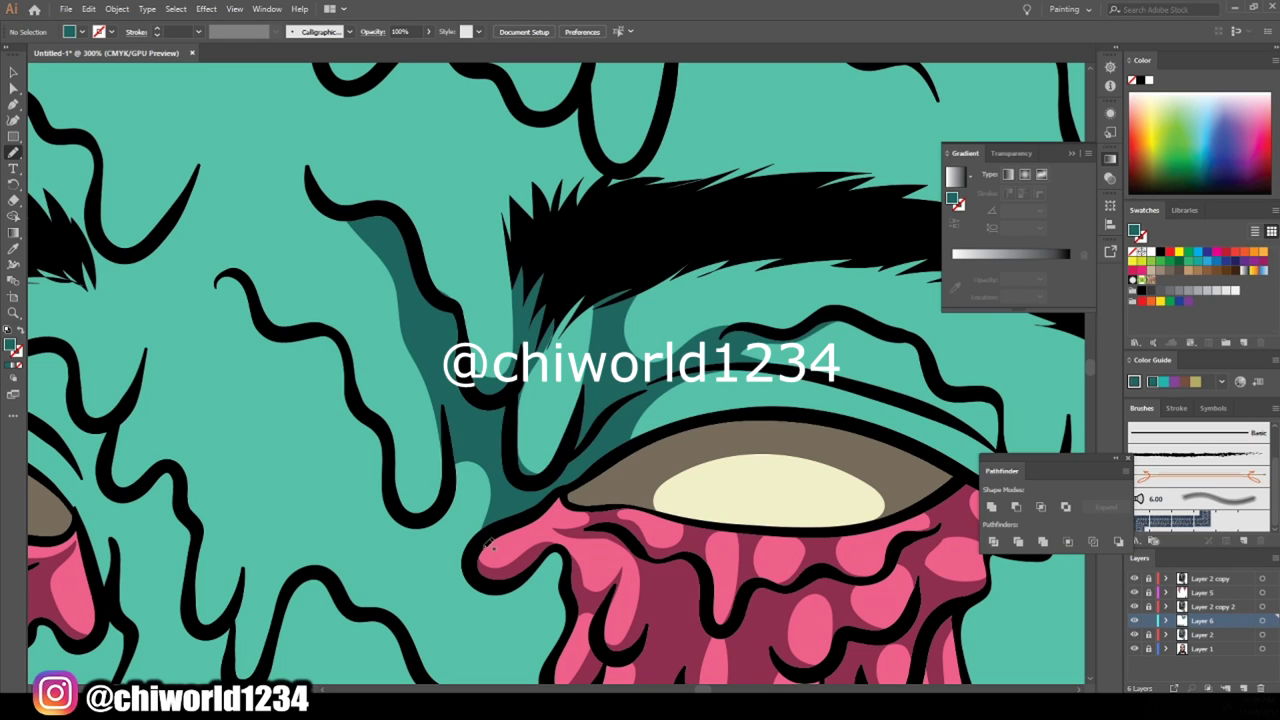
- Paint dark teal shadows along the left brow curve and the nose outline
key("ctrl+minus")
key("ctrl+minus")
key("ctrl+plus")
key("ctrl+plus")
left_click_drag(395, 487, 250, 448)
left_click_drag(264, 366, 660, 492)
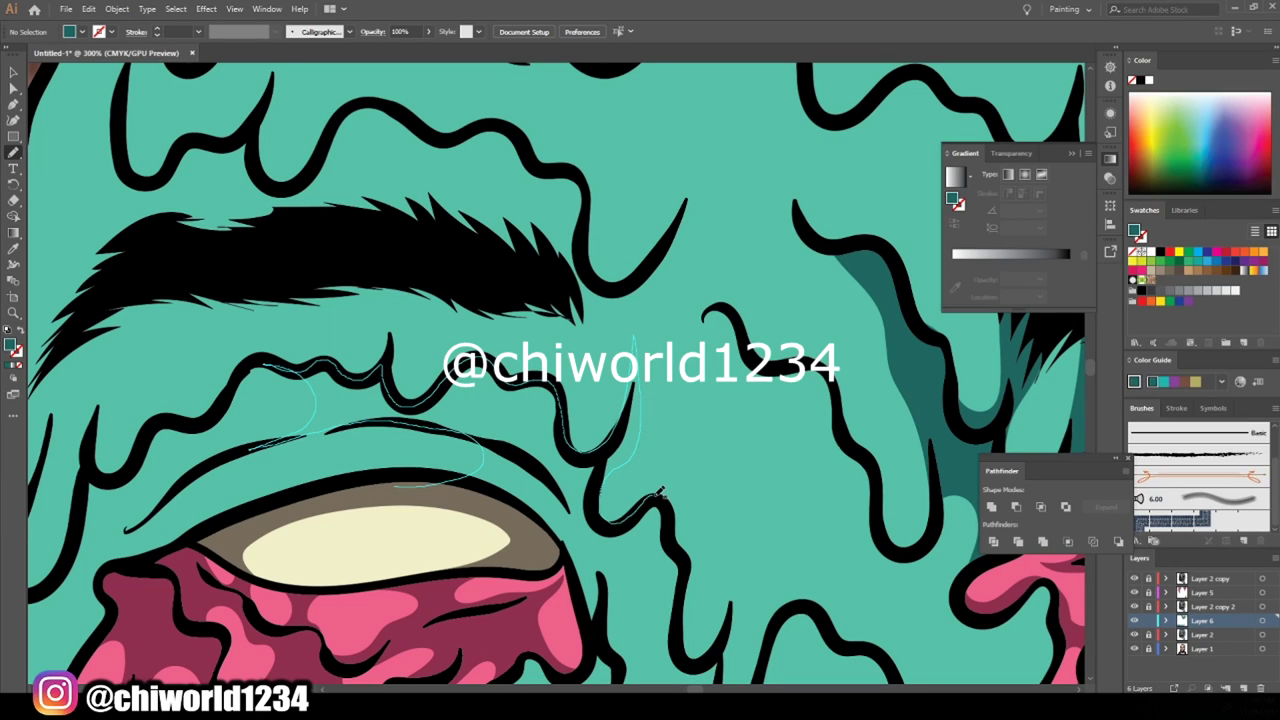
left_click_drag(660, 492, 650, 630)
key("ctrl+minus")
key("ctrl+minus")
key("ctrl+plus")
key("ctrl+plus")
mouse_move(443, 339)
left_mouse_down()
mouse_move(491, 336)
mouse_move(395, 358)
mouse_move(405, 385)
left_mouse_up()
- Paint a dark teal shadow around the nose drip
scroll(405, 385, "down", 3)
mouse_move(710, 460)
left_mouse_down()
mouse_move(705, 515)
mouse_move(617, 423)
left_mouse_up()
left_click_drag(522, 375, 390, 358)
mouse_move(513, 565)
left_mouse_down()
mouse_move(574, 402)
mouse_move(420, 389)
mouse_move(490, 445)
left_mouse_up()
scroll(614, 402, "down", 3)
scroll(300, 260, "up", 3)
- Trace dark teal shadows along the black outline and the mustache
mouse_move(372, 528)
left_mouse_down()
mouse_move(437, 380)
mouse_move(333, 388)
mouse_move(230, 560)
left_mouse_up()
scroll(400, 450, "down", 3)
scroll(450, 500, "down", 2)
scroll(530, 540, "up", 2)
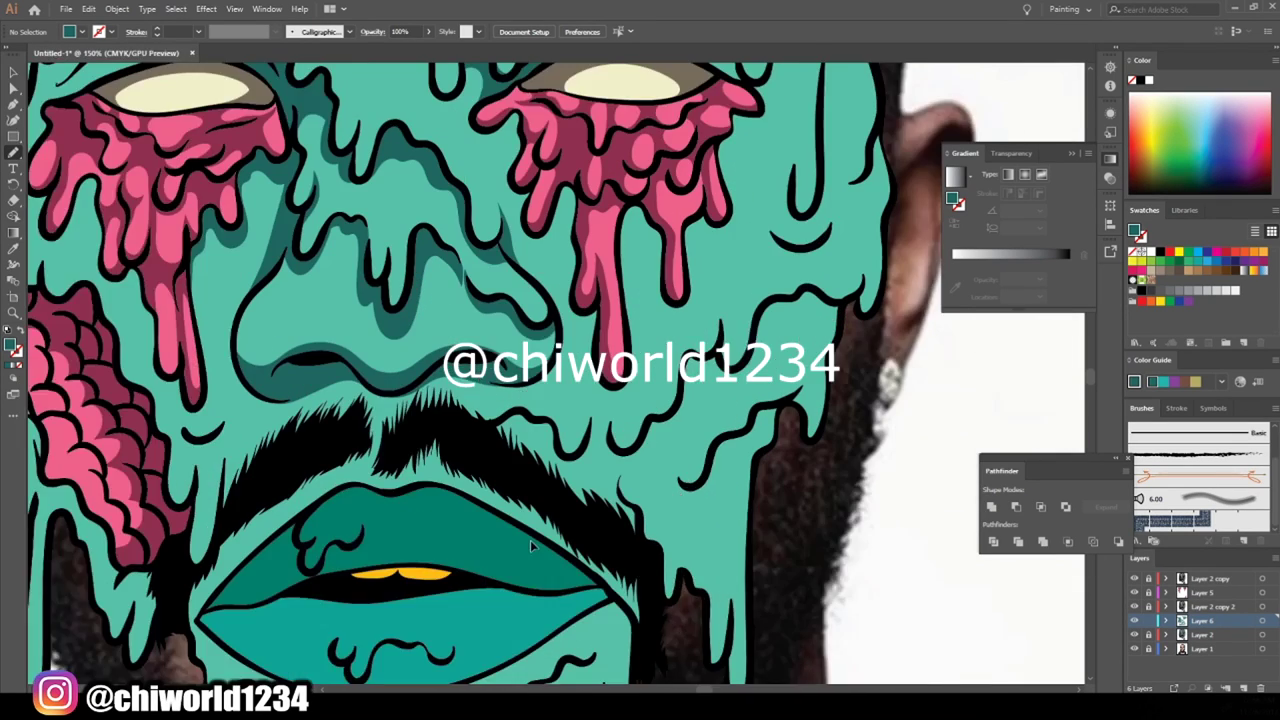
scroll(530, 540, "up", 1)
left_click_drag(330, 580, 527, 440)
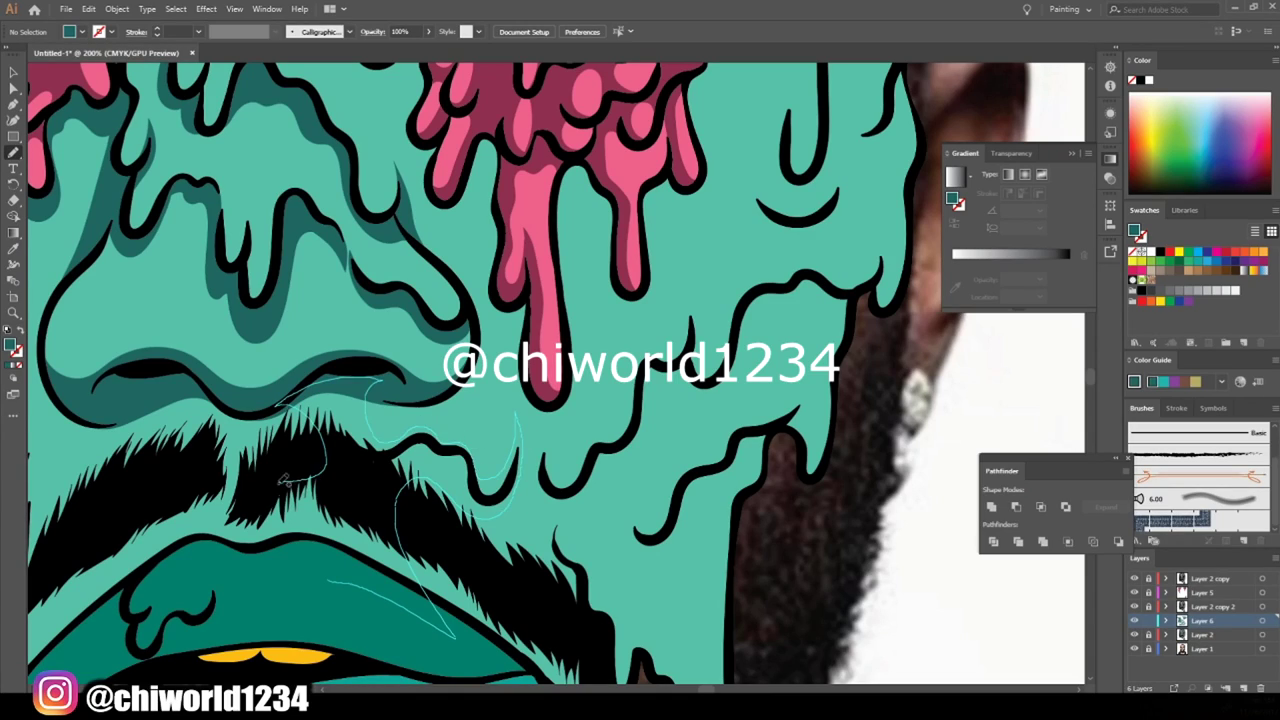
left_click_drag(420, 424, 320, 540)
- Shade the cheek drip and the drip beside the eye in dark teal
left_click_drag(730, 352, 785, 287)
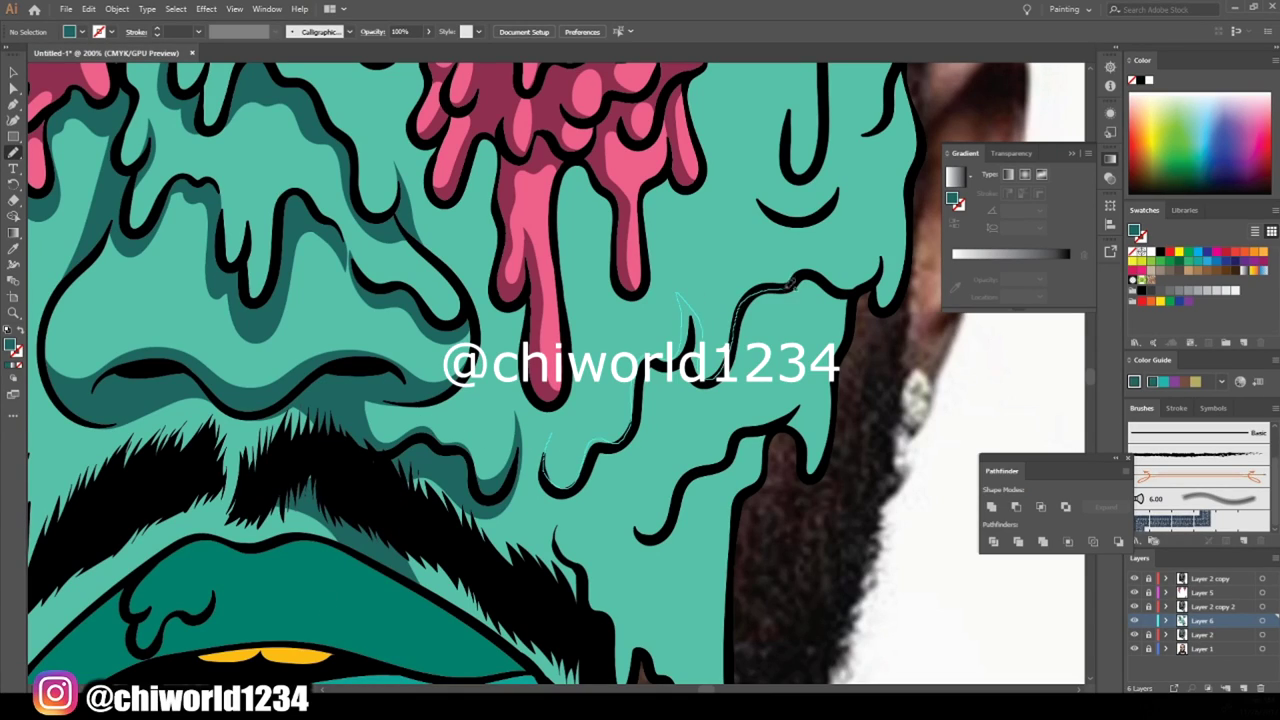
left_click_drag(543, 443, 545, 446)
scroll(600, 420, "down", 2)
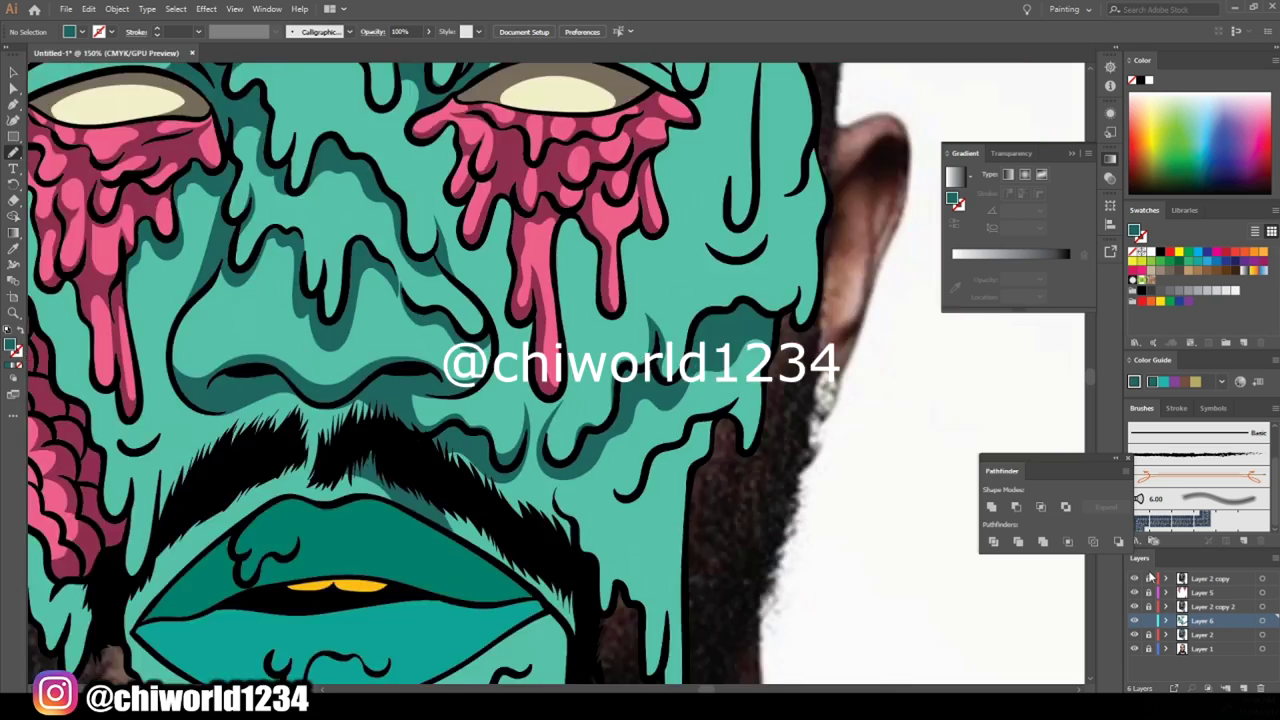
scroll(737, 403, "up", 2)
mouse_move(550, 310)
left_mouse_down()
mouse_move(595, 334)
mouse_move(556, 312)
mouse_move(431, 341)
left_mouse_up()
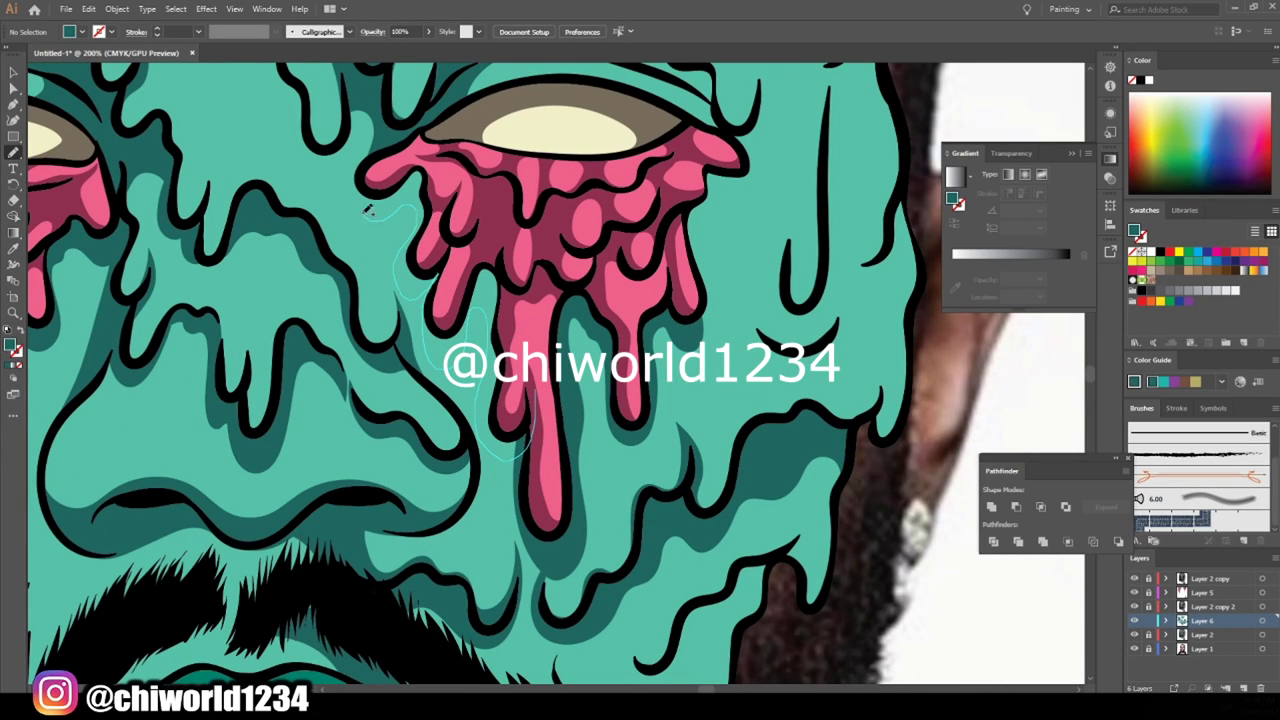
scroll(846, 545, "down", 4)
scroll(540, 270, "up", 2)
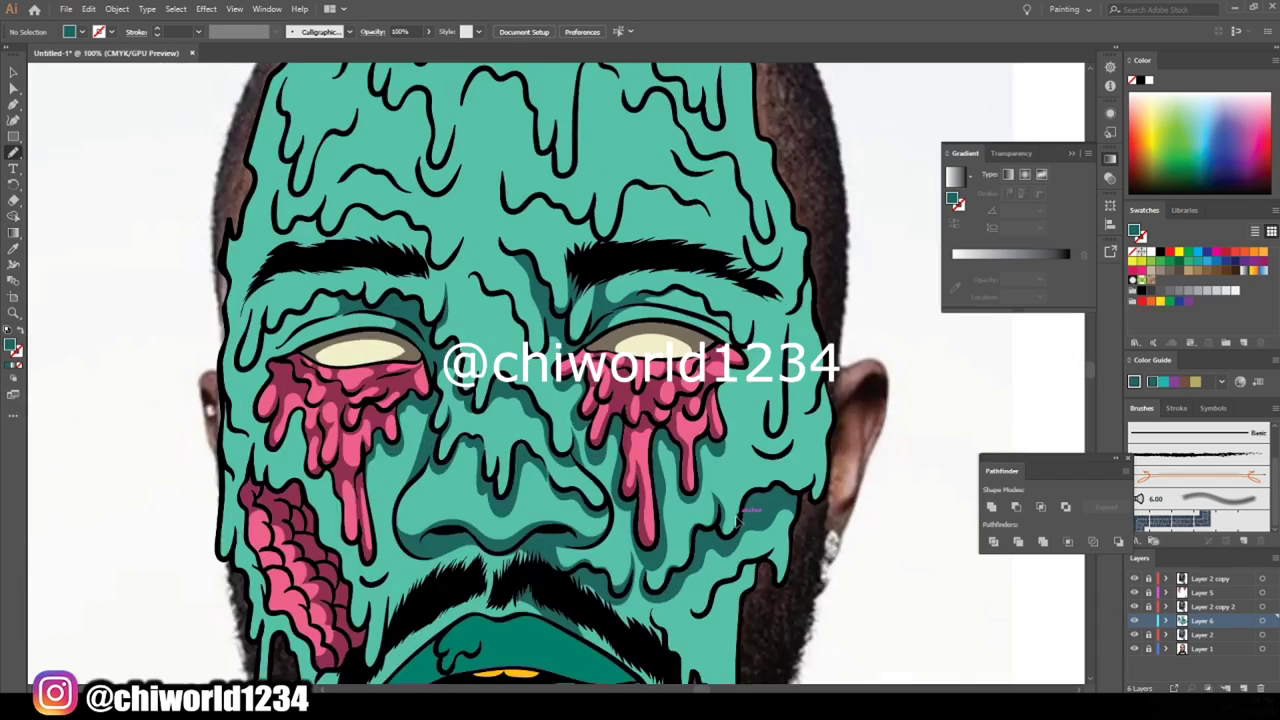
scroll(540, 270, "up", 4)
- Add dark teal shadows along the wavy line near the eye and the forehead drips
mouse_move(343, 258)
left_mouse_down()
mouse_move(622, 575)
mouse_move(350, 265)
left_mouse_up()
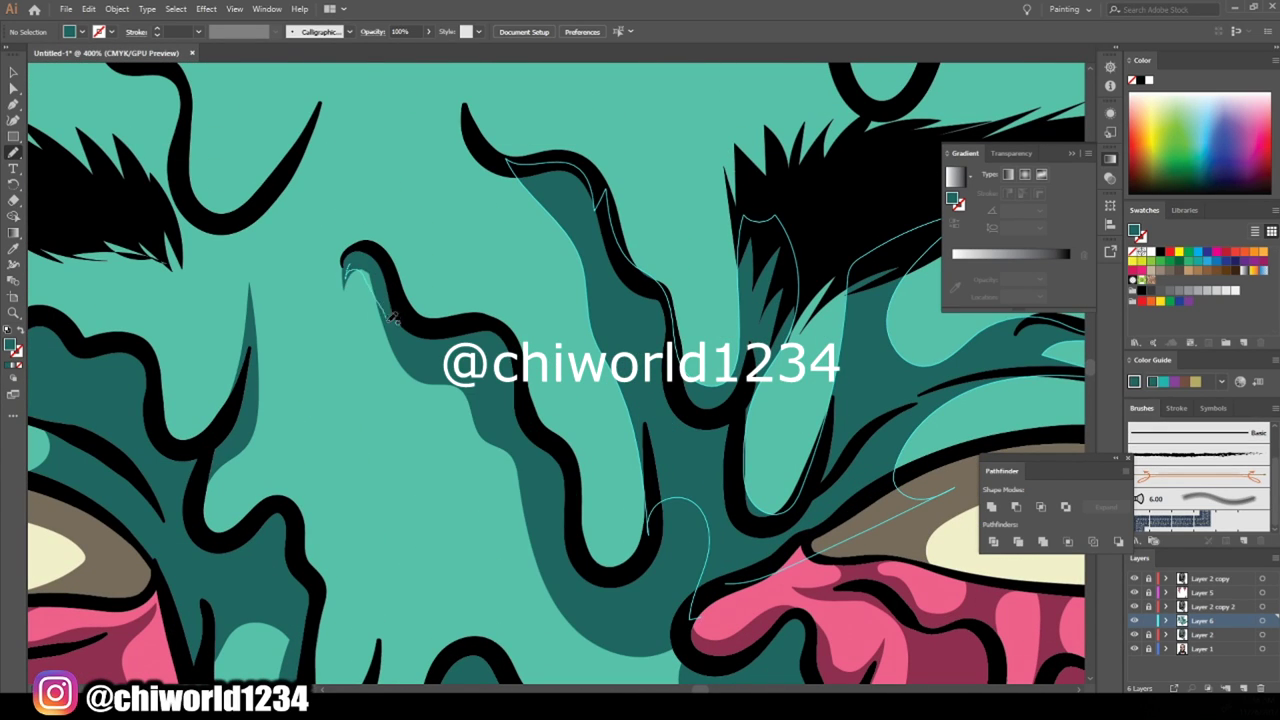
scroll(806, 491, "down", 5)
scroll(612, 318, "up", 5)
mouse_move(371, 268)
left_mouse_down()
mouse_move(420, 415)
mouse_move(368, 305)
left_mouse_up()
scroll(952, 491, "down", 2)
scroll(952, 491, "up", 2)
left_click_drag(425, 435, 398, 450)
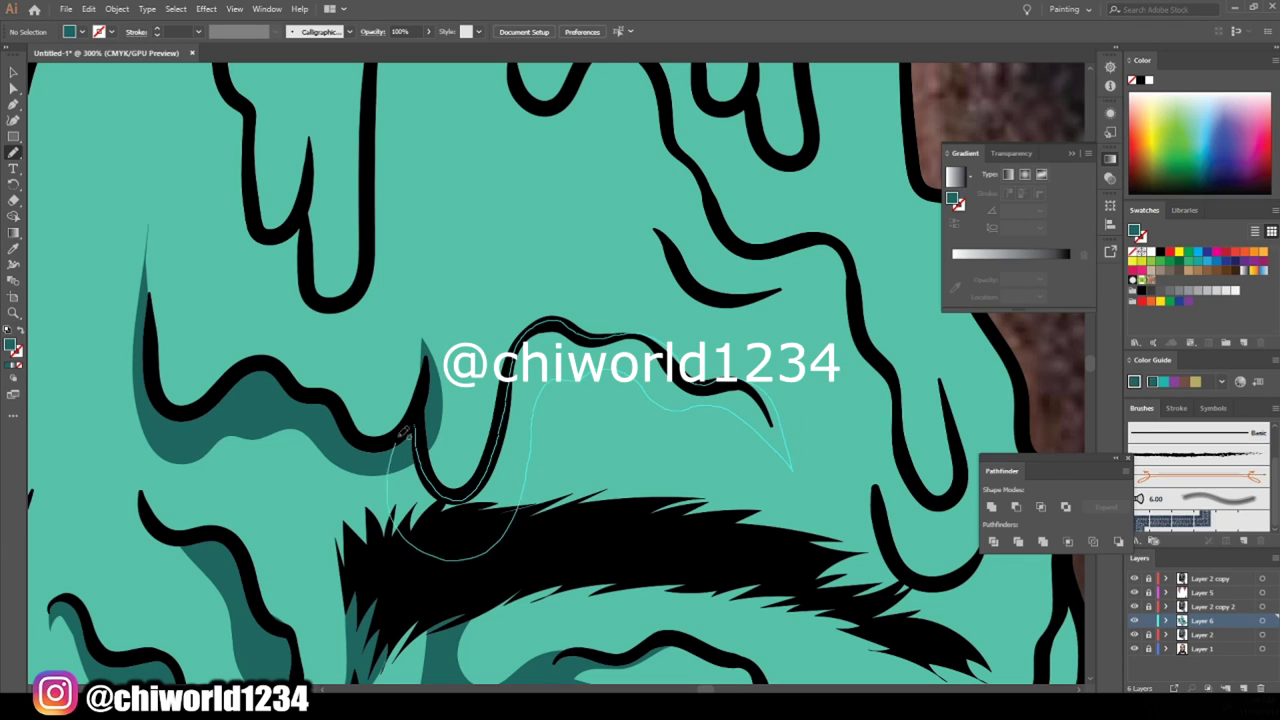
scroll(939, 385, "down", 3)
scroll(612, 421, "up", 3)
scroll(612, 421, "up", 1)
- Loop dark teal shadows around two drips and the forehead drips above the eyebrow
mouse_move(612, 421)
left_mouse_down()
mouse_move(686, 229)
mouse_move(605, 350)
left_mouse_up()
left_click_drag(555, 388, 530, 495)
mouse_move(623, 443)
left_mouse_down()
mouse_move(580, 609)
mouse_move(620, 380)
left_mouse_up()
scroll(831, 433, "down", 5)
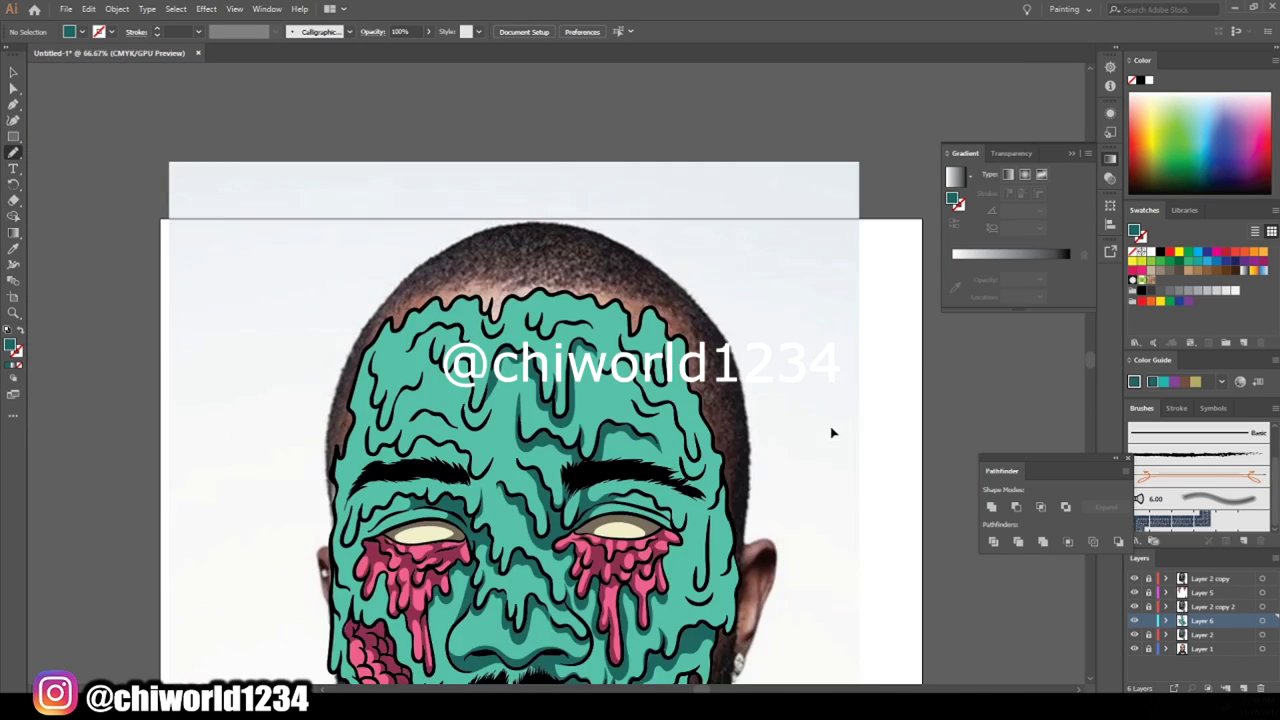
scroll(340, 460, "up", 3)
mouse_move(495, 440)
left_mouse_down()
mouse_move(575, 390)
mouse_move(793, 457)
mouse_move(492, 440)
mouse_move(395, 320)
mouse_move(495, 430)
left_mouse_up()
left_click_drag(650, 330, 540, 322)
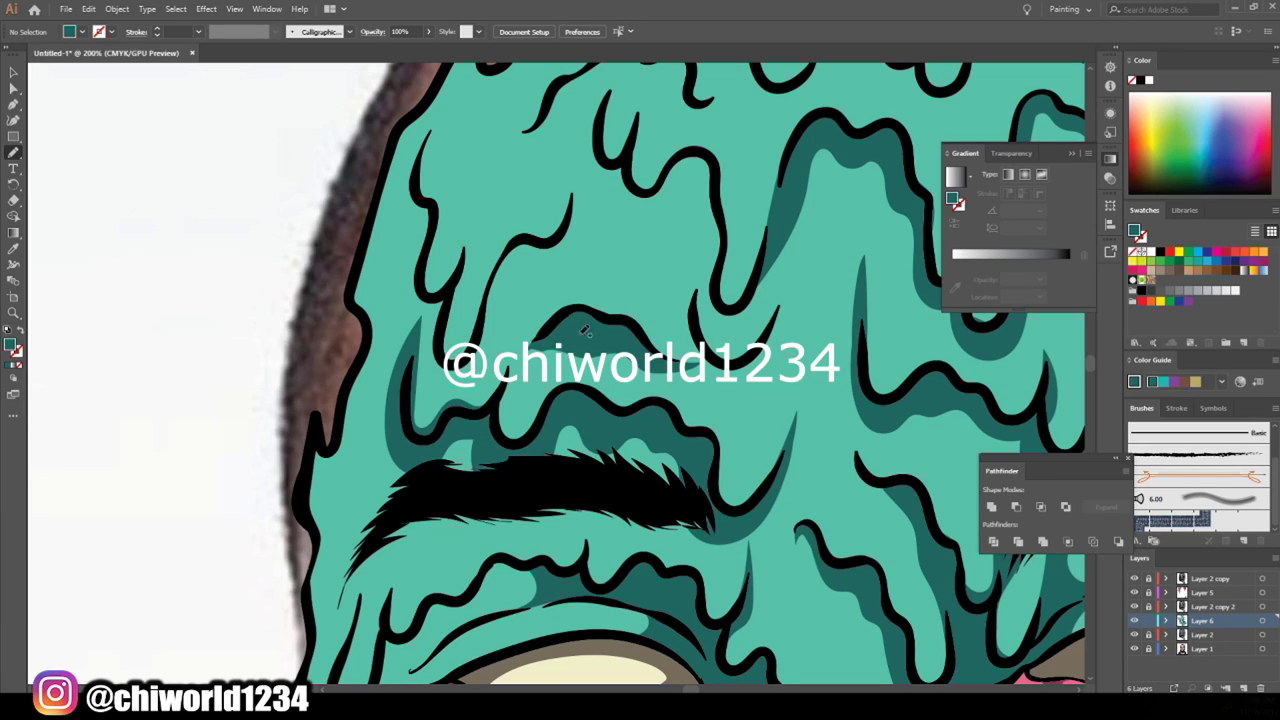
left_click_drag(696, 304, 695, 352)
- Paint a dark teal shadow around the eyelid crease
scroll(720, 324, "down", 3)
scroll(718, 322, "down", 2)
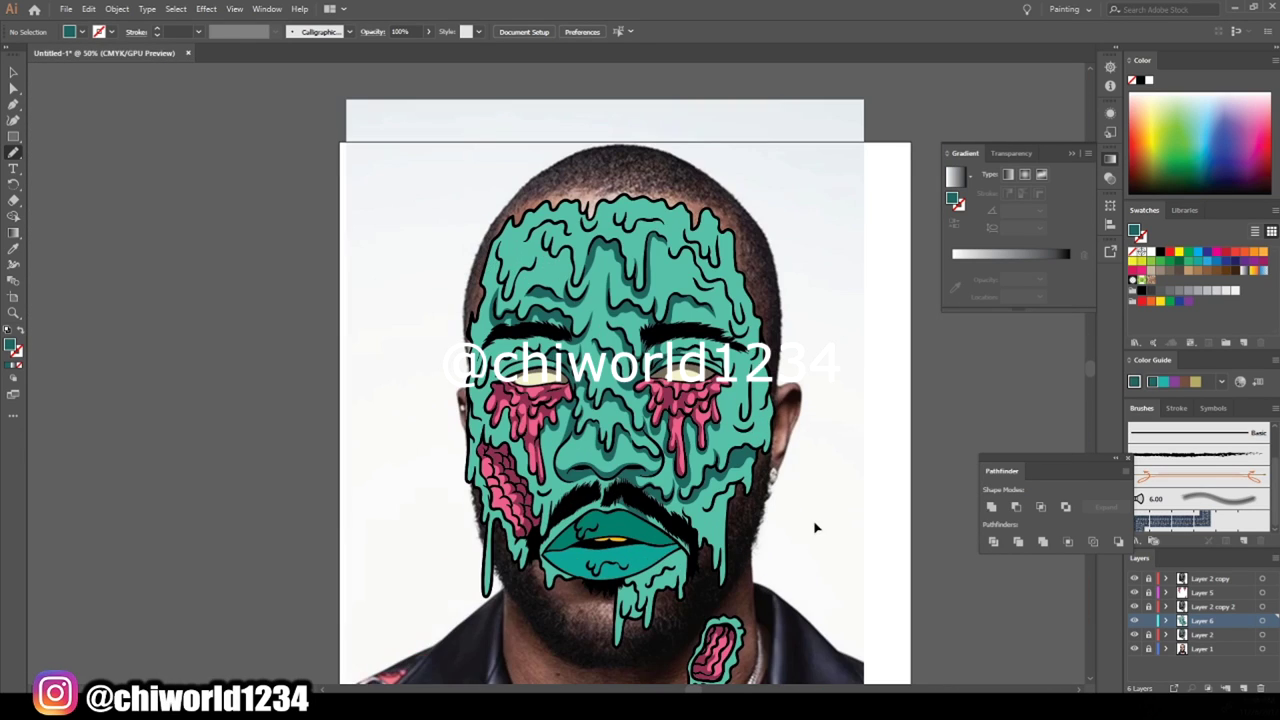
scroll(814, 529, "up", 3)
scroll(820, 514, "up", 3)
mouse_move(575, 350)
left_mouse_down()
mouse_move(613, 250)
mouse_move(692, 300)
mouse_move(780, 395)
mouse_move(916, 183)
mouse_move(830, 470)
left_mouse_up()
scroll(780, 395, "down", 3)
scroll(745, 518, "down", 4)
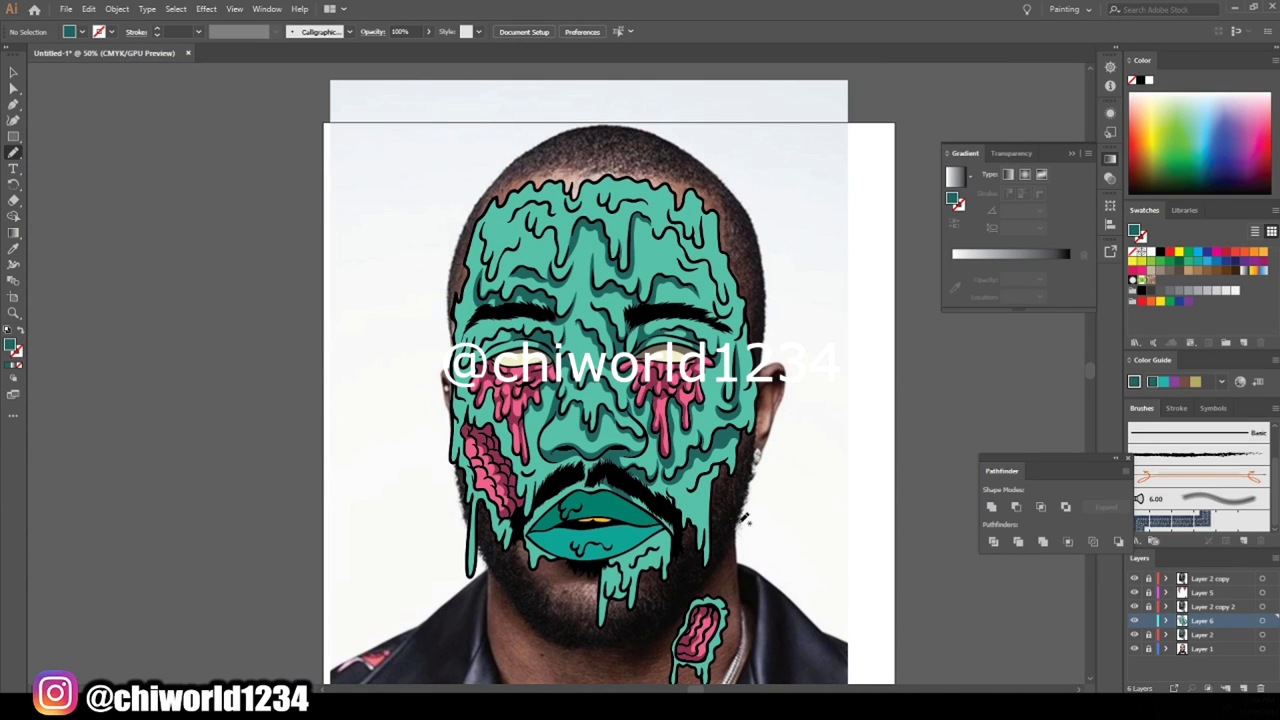
scroll(745, 518, "up", 1)
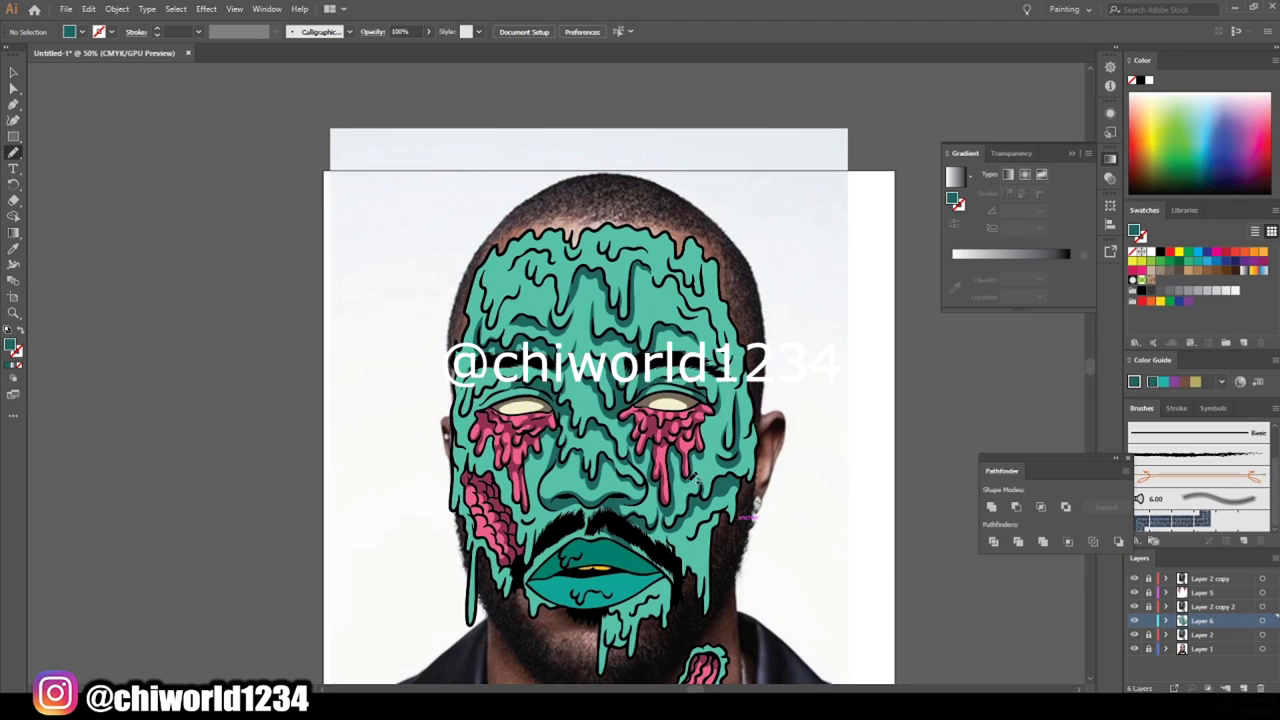
- Paint dark teal shadows down the cheek drip and small strokes near the mustache
scroll(700, 500, "up", 5)
left_click_drag(520, 268, 563, 568)
left_click_drag(520, 507, 386, 288)
left_click_drag(313, 173, 313, 173)
scroll(313, 173, "down", 2)
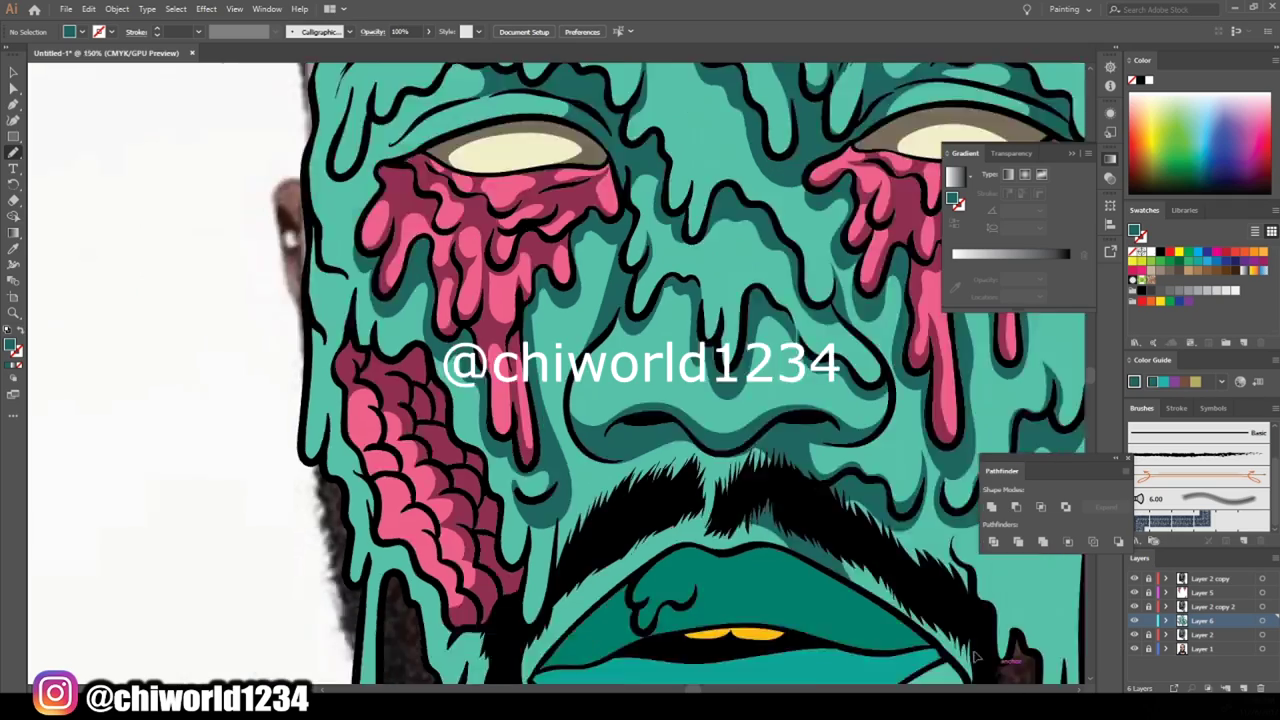
scroll(640, 360, "down", 5)
scroll(600, 400, "up", 2)
left_click_drag(627, 397, 654, 405)
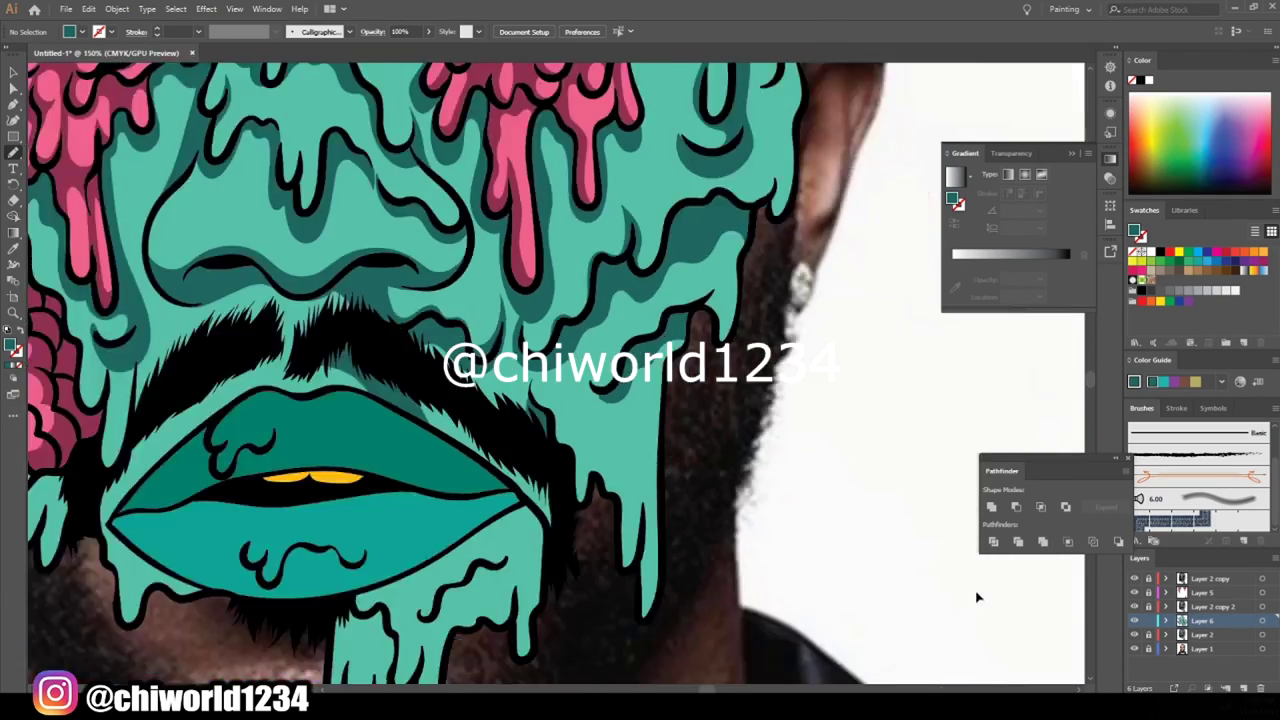
- Shade and thicken the drip beside the beard in dark teal
scroll(836, 590, "down", 5)
scroll(668, 348, "up", 5)
scroll(490, 378, "up", 2)
scroll(490, 378, "up", 3)
left_click_drag(530, 398, 677, 540)
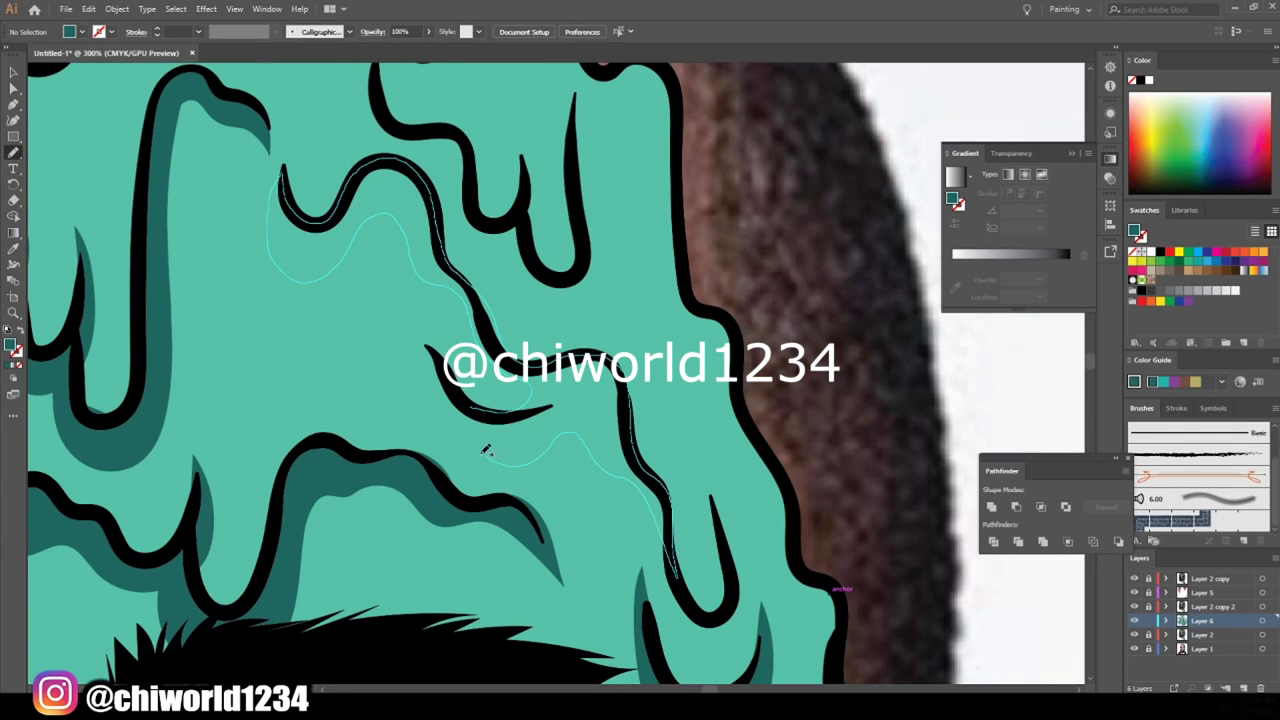
left_click_drag(677, 540, 486, 443)
scroll(700, 500, "down", 1)
scroll(877, 534, "down", 5)
scroll(857, 538, "up", 5)
scroll(857, 538, "up", 2)
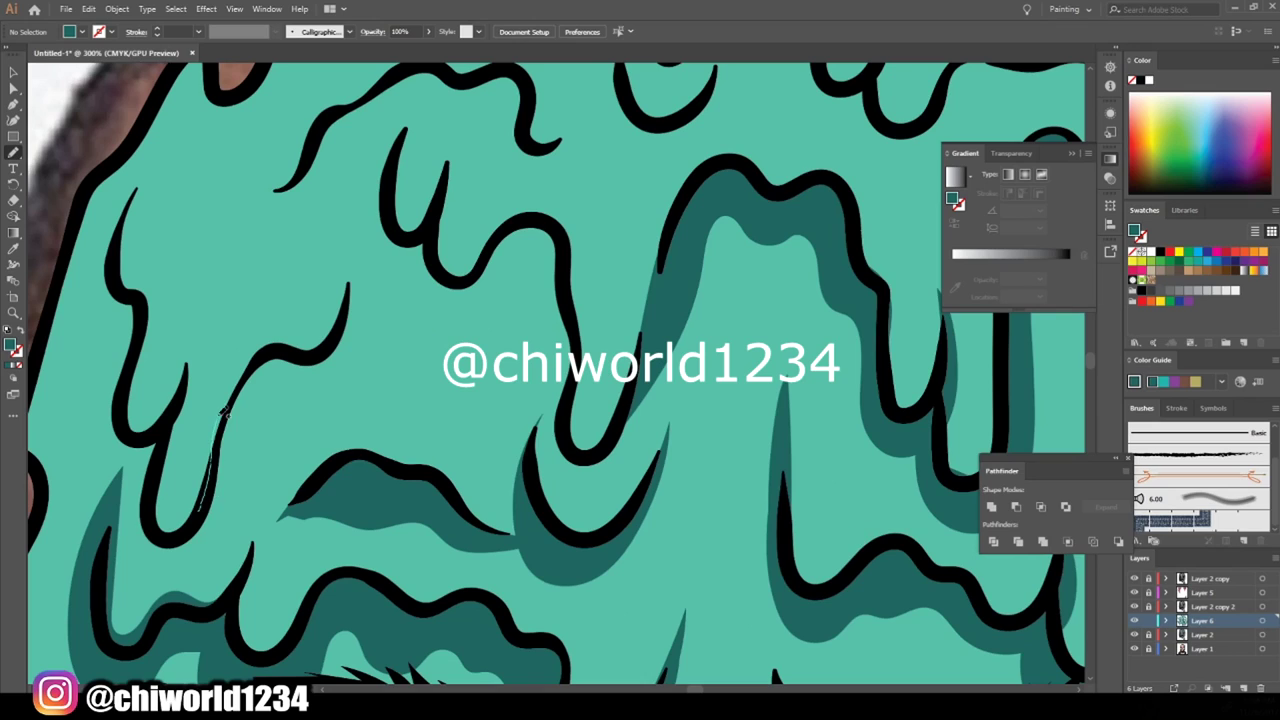
- Paint dark teal shadows along the forehead and hairline drips
mouse_move(571, 410)
left_mouse_down()
mouse_move(443, 255)
mouse_move(430, 290)
left_mouse_up()
scroll(600, 400, "up", 3)
left_click_drag(312, 372, 530, 335)
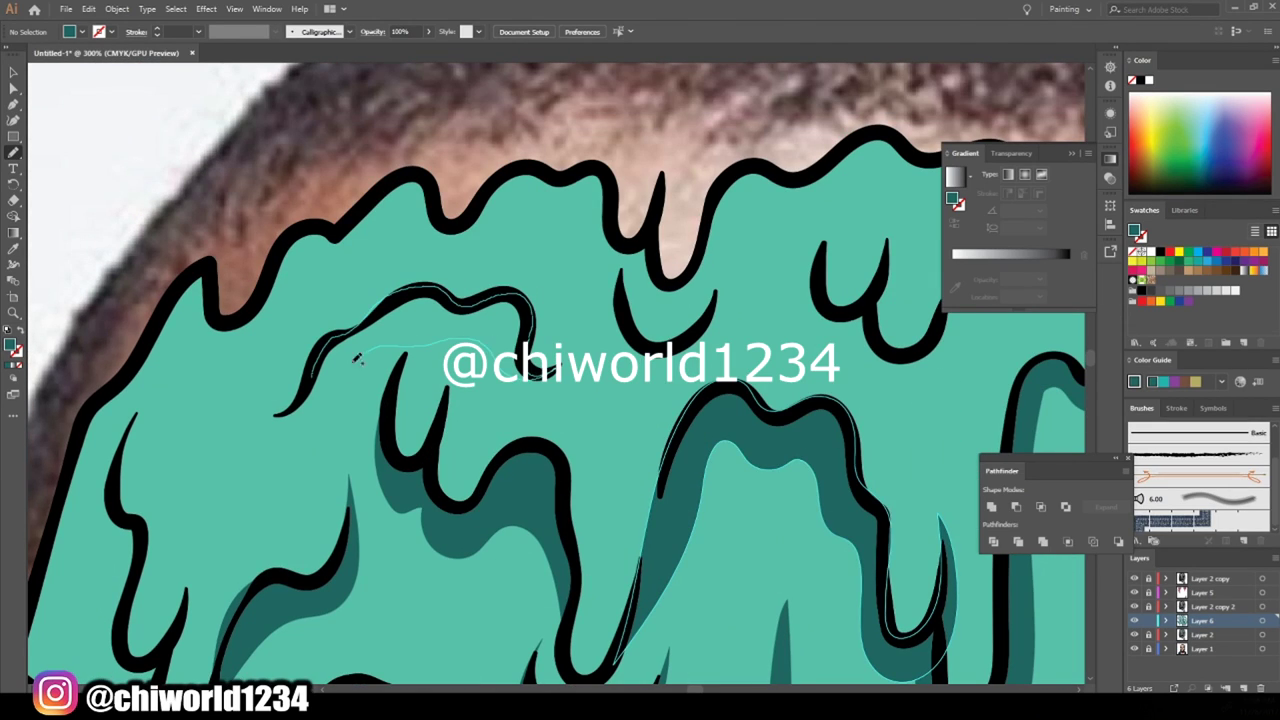
scroll(424, 605, "down", 3)
scroll(424, 605, "up", 3)
scroll(500, 400, "up", 1)
mouse_move(385, 255)
left_mouse_down()
mouse_move(515, 318)
mouse_move(678, 345)
left_mouse_up()
scroll(760, 460, "down", 3)
scroll(840, 570, "up", 3)
left_click_drag(482, 466, 565, 375)
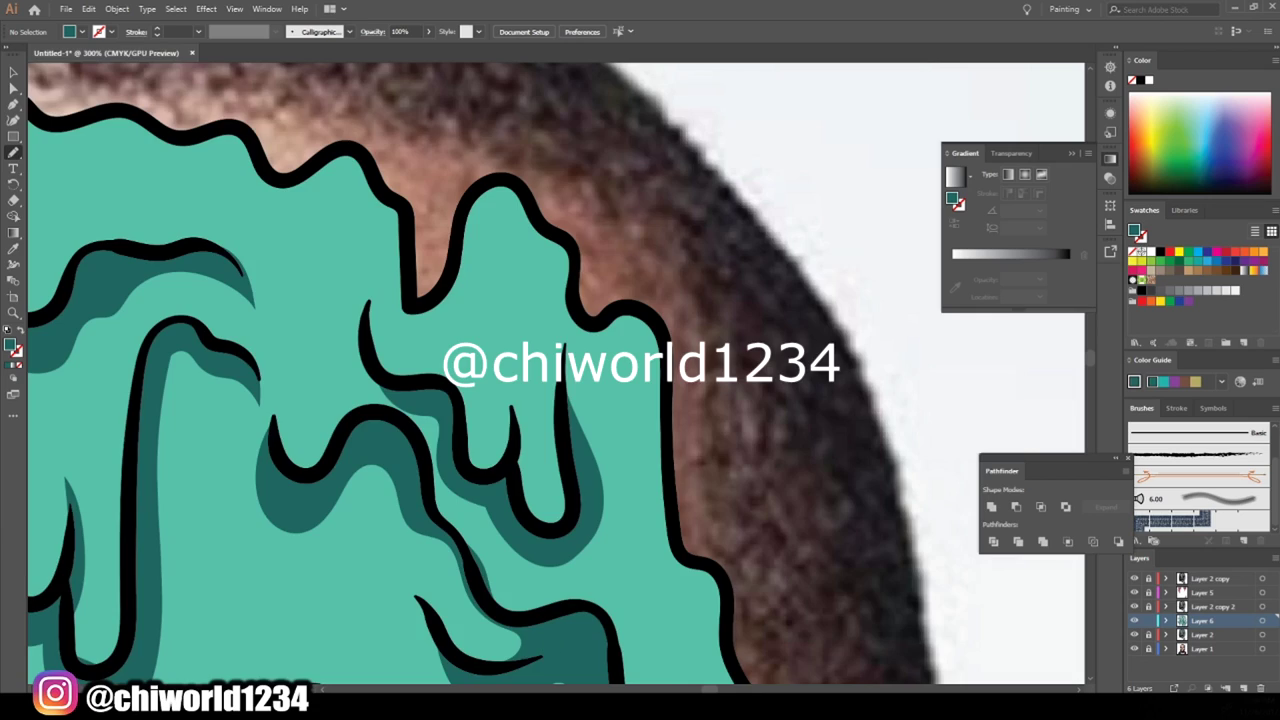
- Add dark teal shadows beside the eye and along the left face edge
scroll(378, 365, "down", 3)
scroll(600, 450, "up", 3)
mouse_move(505, 530)
left_mouse_down()
mouse_move(432, 420)
mouse_move(491, 430)
left_mouse_up()
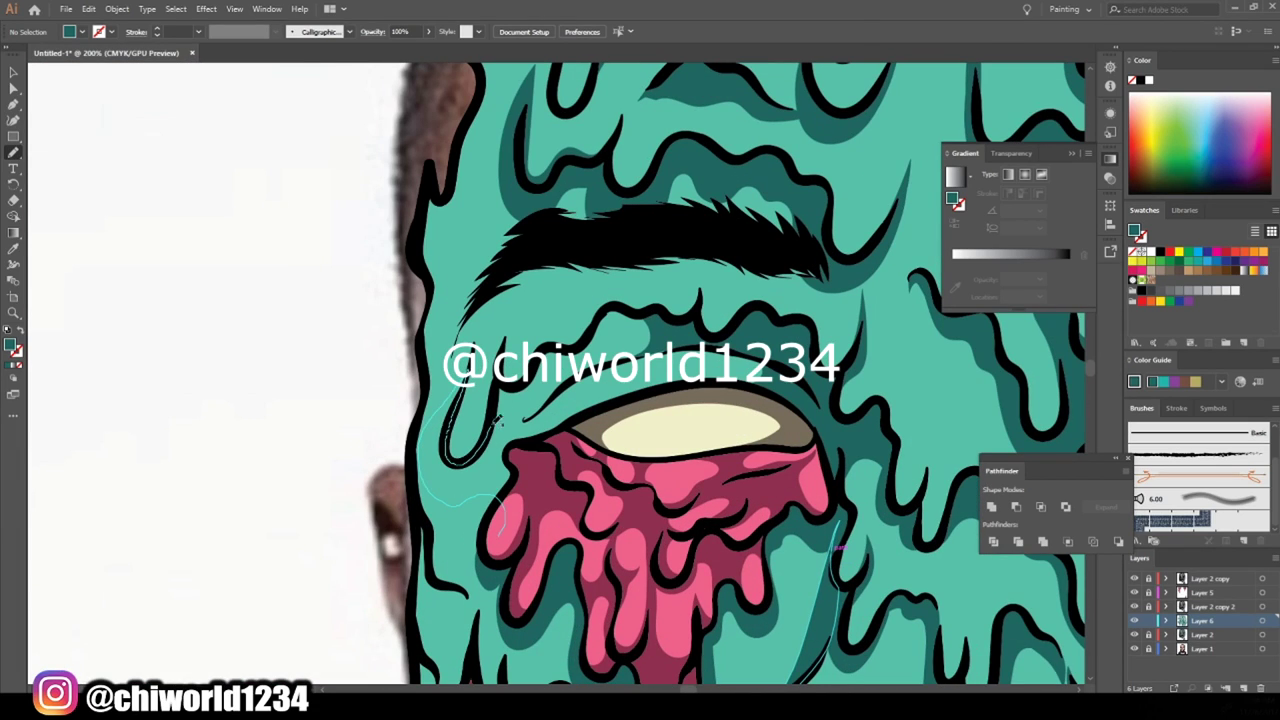
scroll(600, 450, "down", 3)
scroll(424, 300, "down", 1)
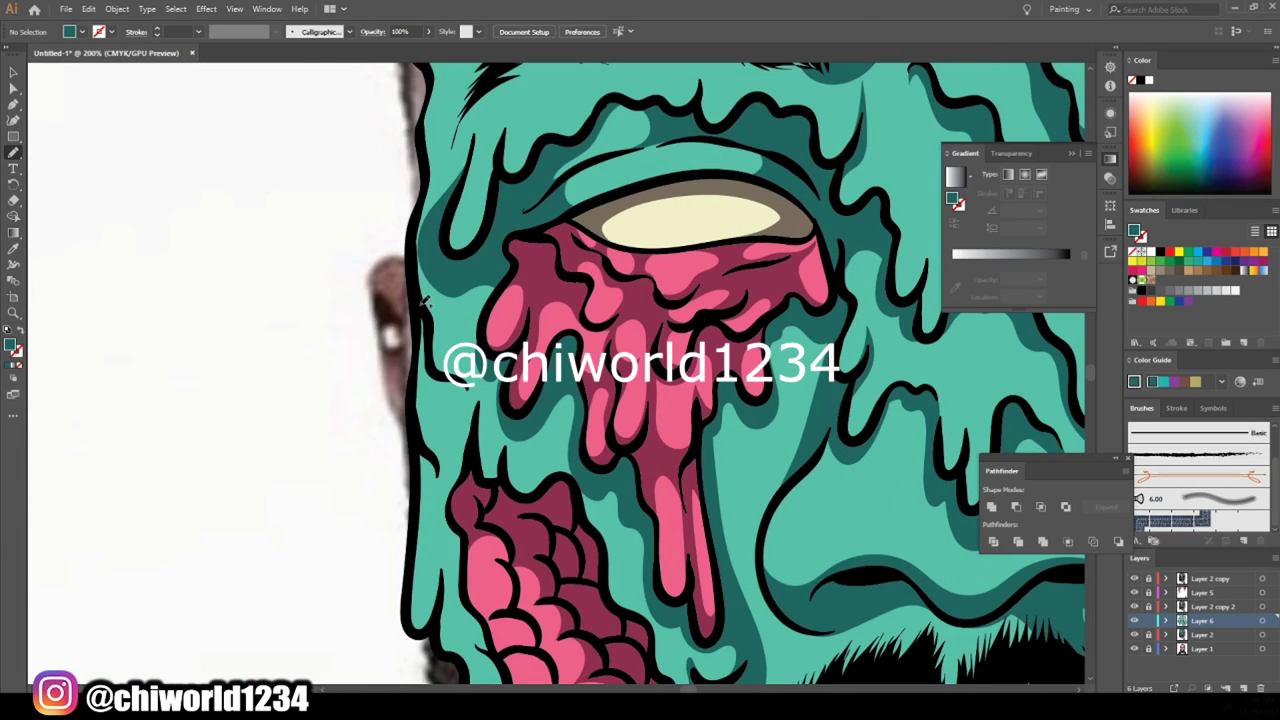
left_click_drag(474, 458, 470, 462)
left_click_drag(437, 502, 438, 505)
- Paint dark teal shadows below the lip and on a nearby drip
key("ctrl+minus")
key("ctrl+minus")
key("ctrl+minus")
scroll(540, 480, "down", 2)
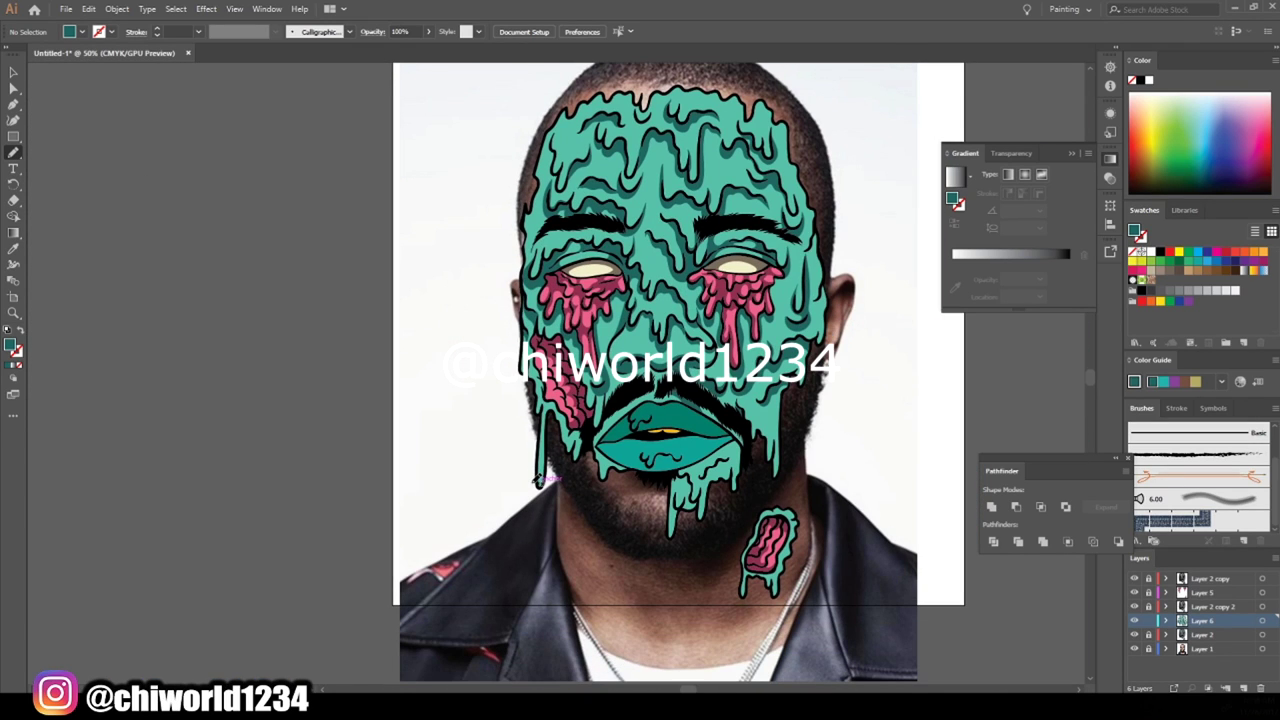
key("ctrl+plus")
key("ctrl+plus")
key("ctrl+plus")
key("ctrl+plus")
key("ctrl+plus")
left_click_drag(642, 462, 688, 404)
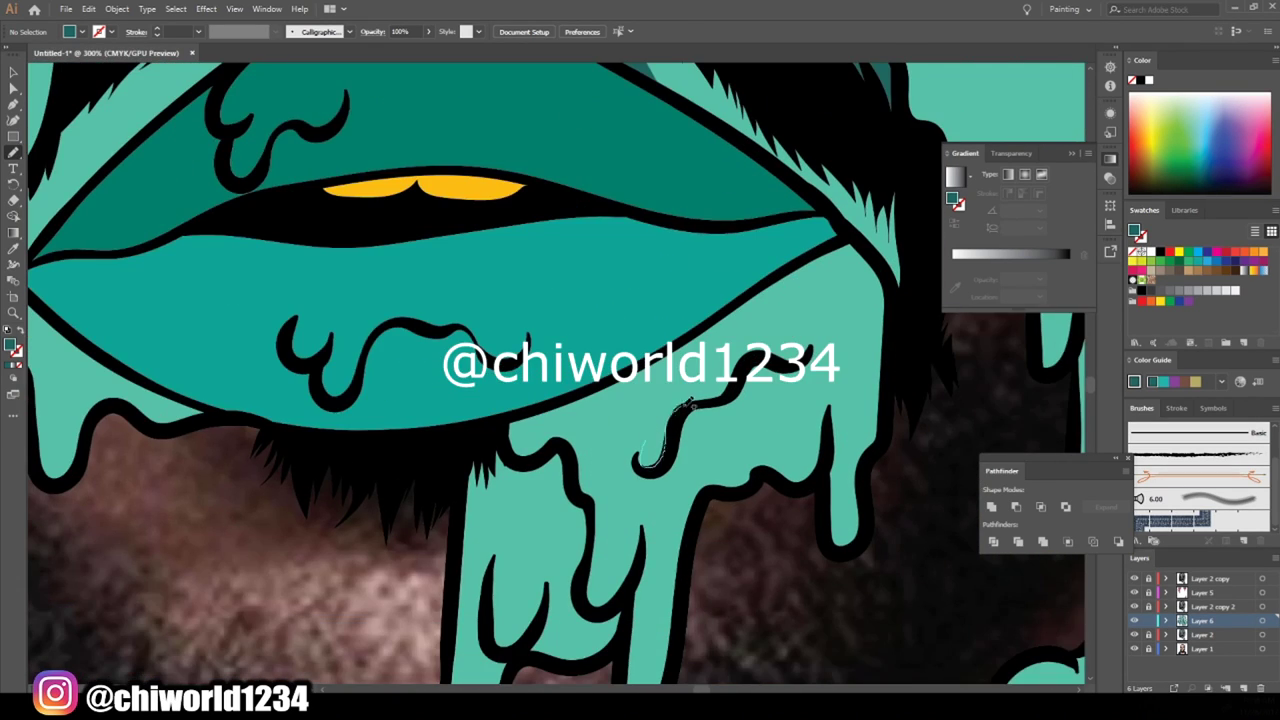
left_click_drag(810, 348, 630, 470)
scroll(618, 495, "down", 2)
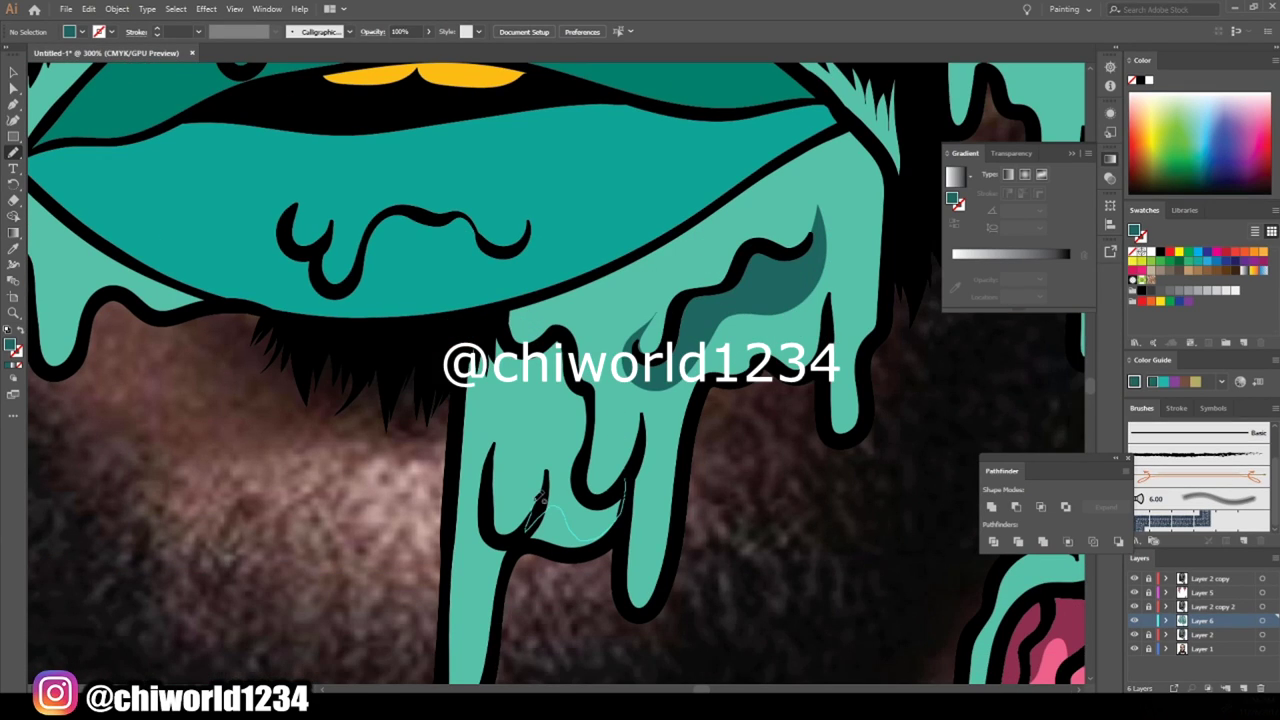
left_click_drag(474, 325, 625, 485)
- Shade below and across the lower lip in dark teal
key("ctrl+minus")
key("ctrl+minus")
key("ctrl+minus")
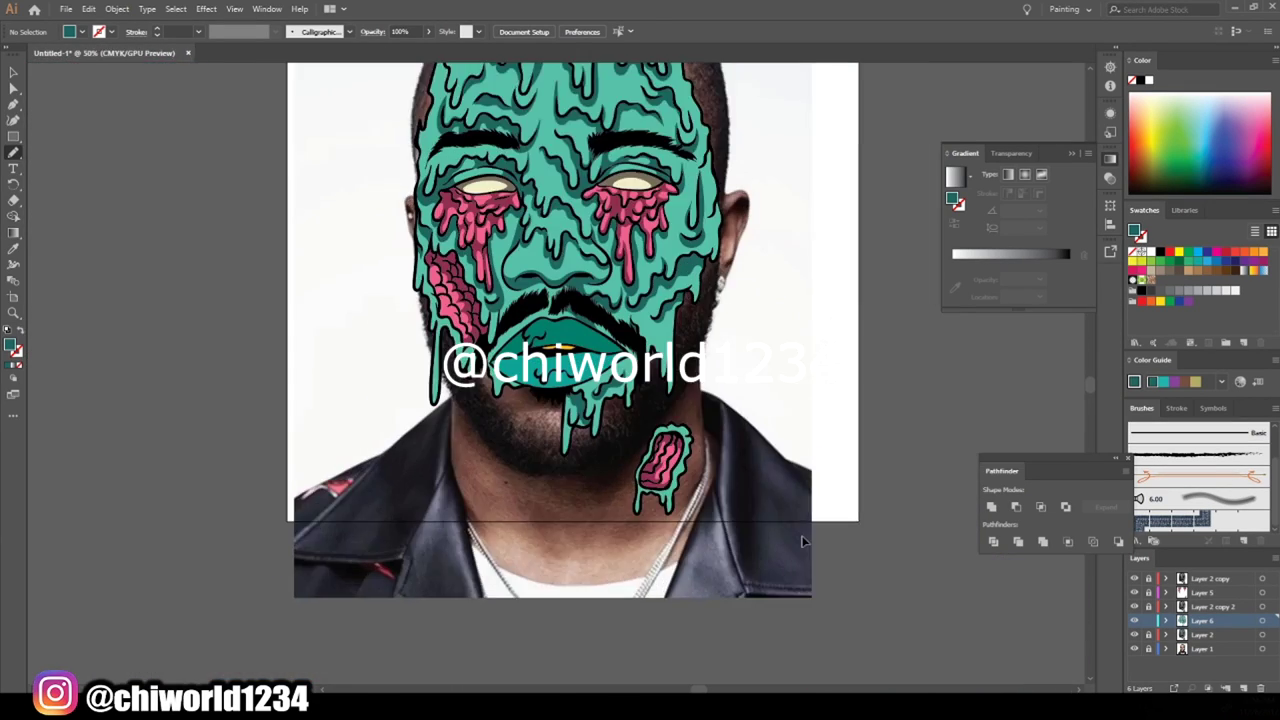
key("ctrl+plus")
key("ctrl+plus")
key("ctrl+plus")
left_click_drag(622, 402, 600, 468)
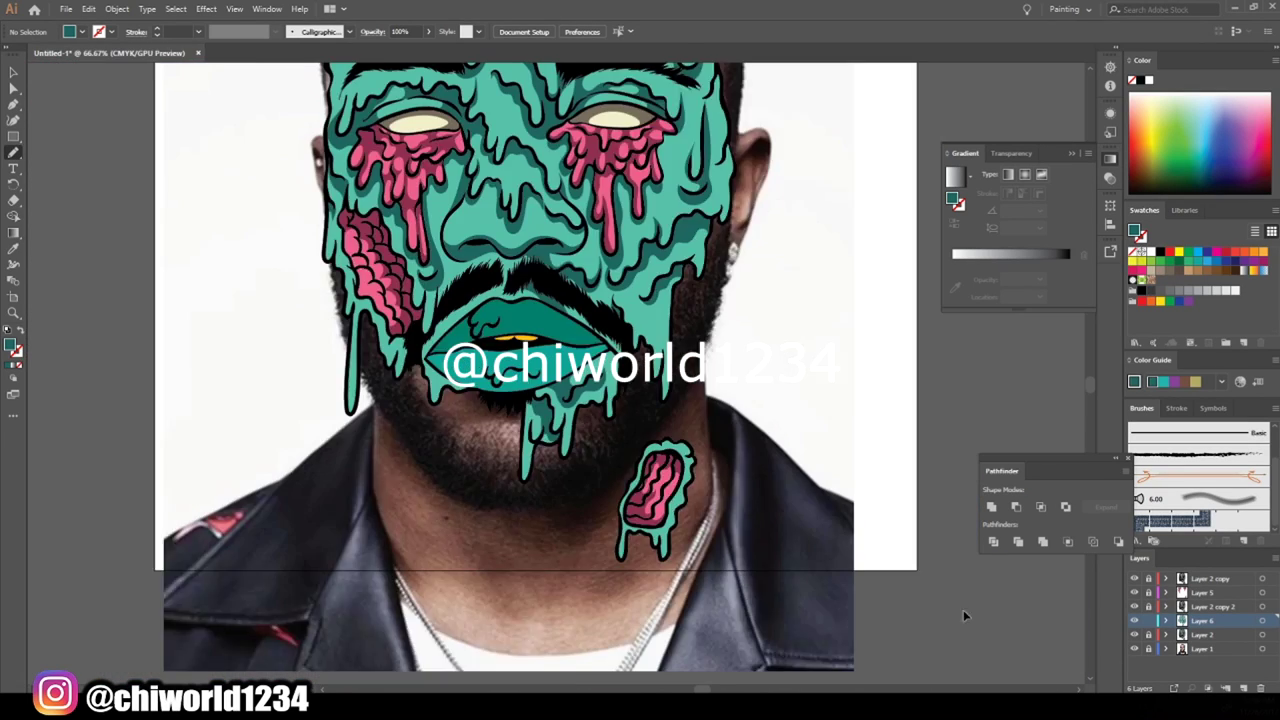
key("ctrl+minus")
key("ctrl+minus")
key("ctrl+minus")
key("ctrl+plus")
key("ctrl+plus")
key("ctrl+plus")
key("ctrl+minus")
left_click_drag(705, 545, 480, 515)
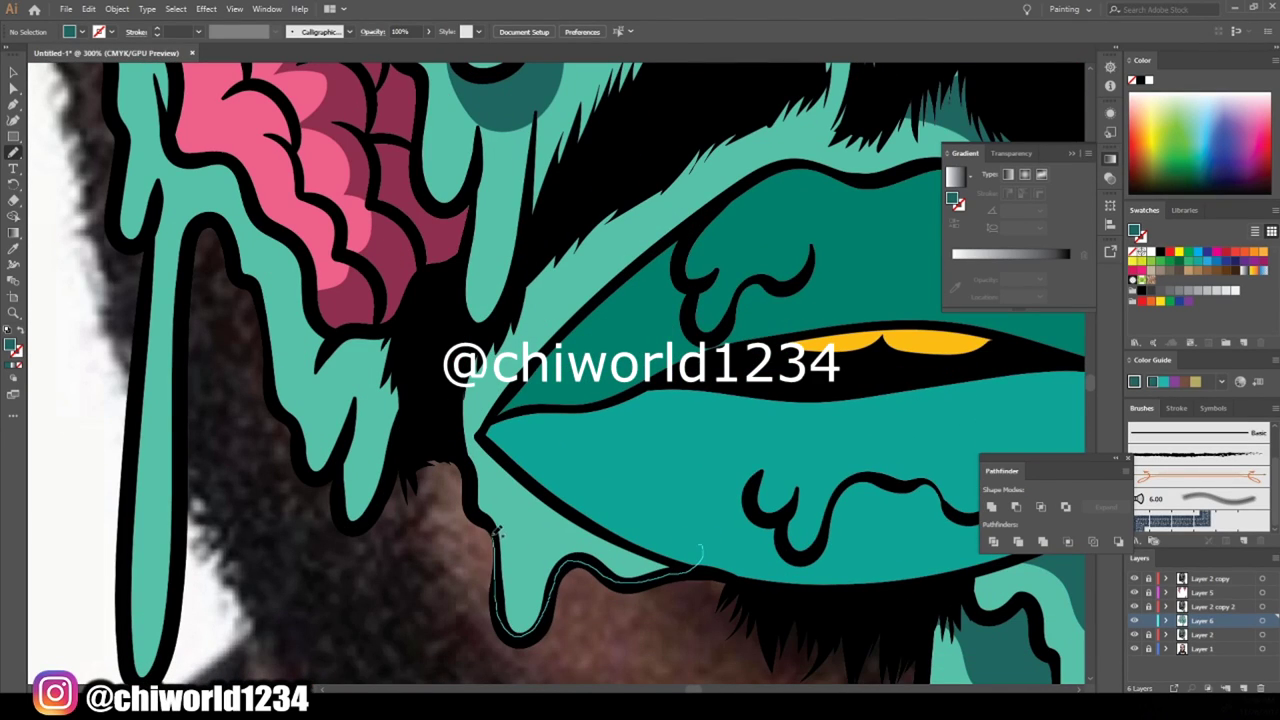
- Add a final dark teal stroke near the eye and select Layer 5
key("ctrl+minus")
key("ctrl+minus")
key("ctrl+minus")
scroll(658, 610, "up", 3)
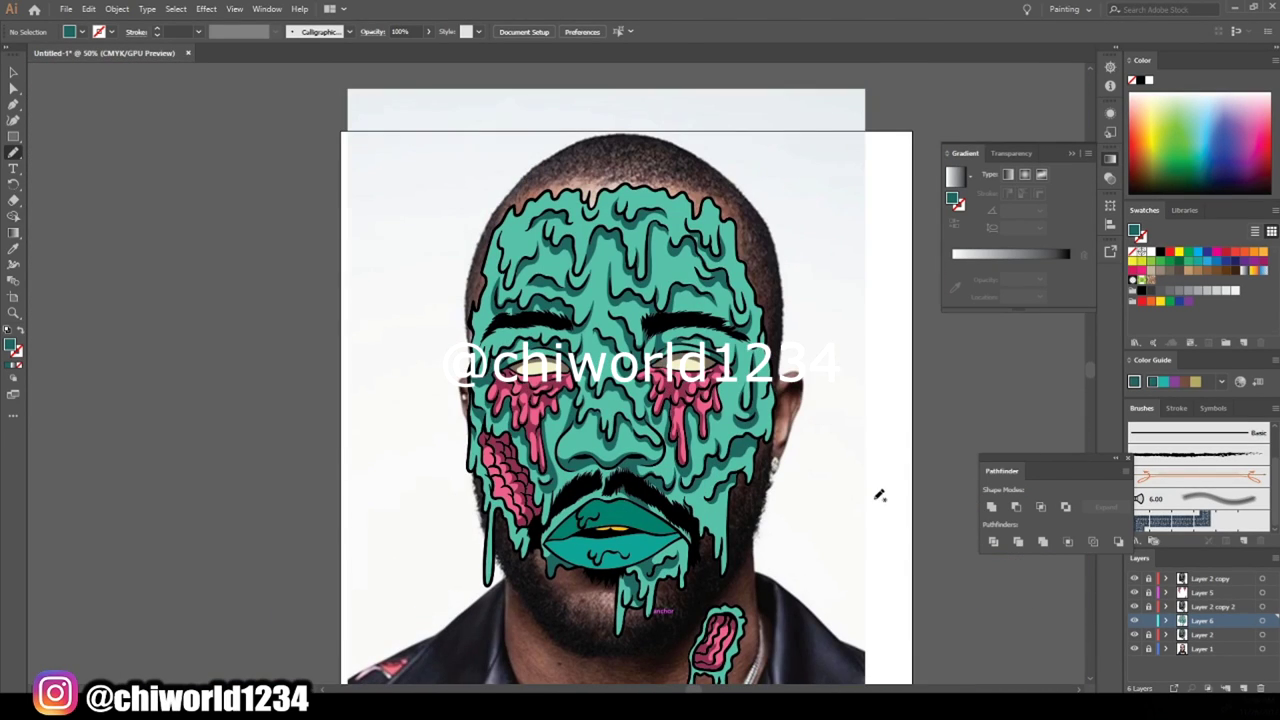
key("ctrl+plus")
key("ctrl+plus")
key("ctrl+plus")
left_click_drag(490, 435, 618, 500)
key("ctrl+minus")
key("ctrl+minus")
key("ctrl+minus")
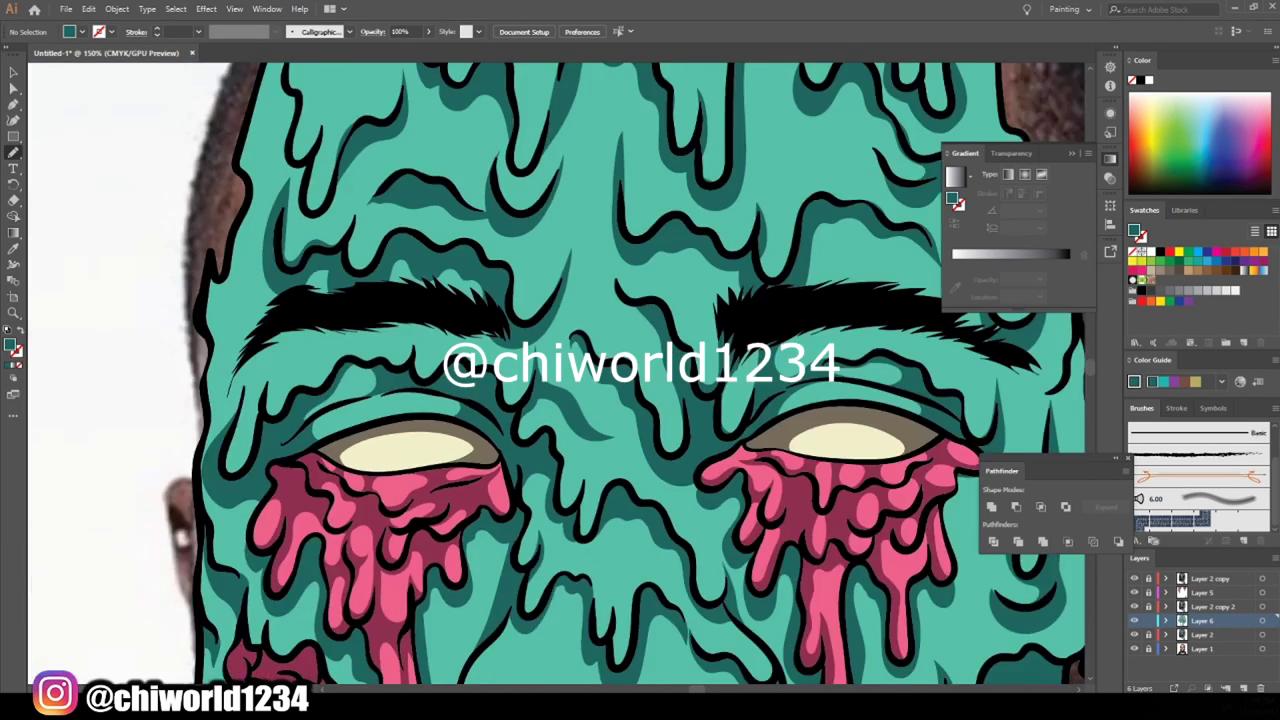
key("ctrl+minus")
key("ctrl+minus")
left_click(1200, 592)
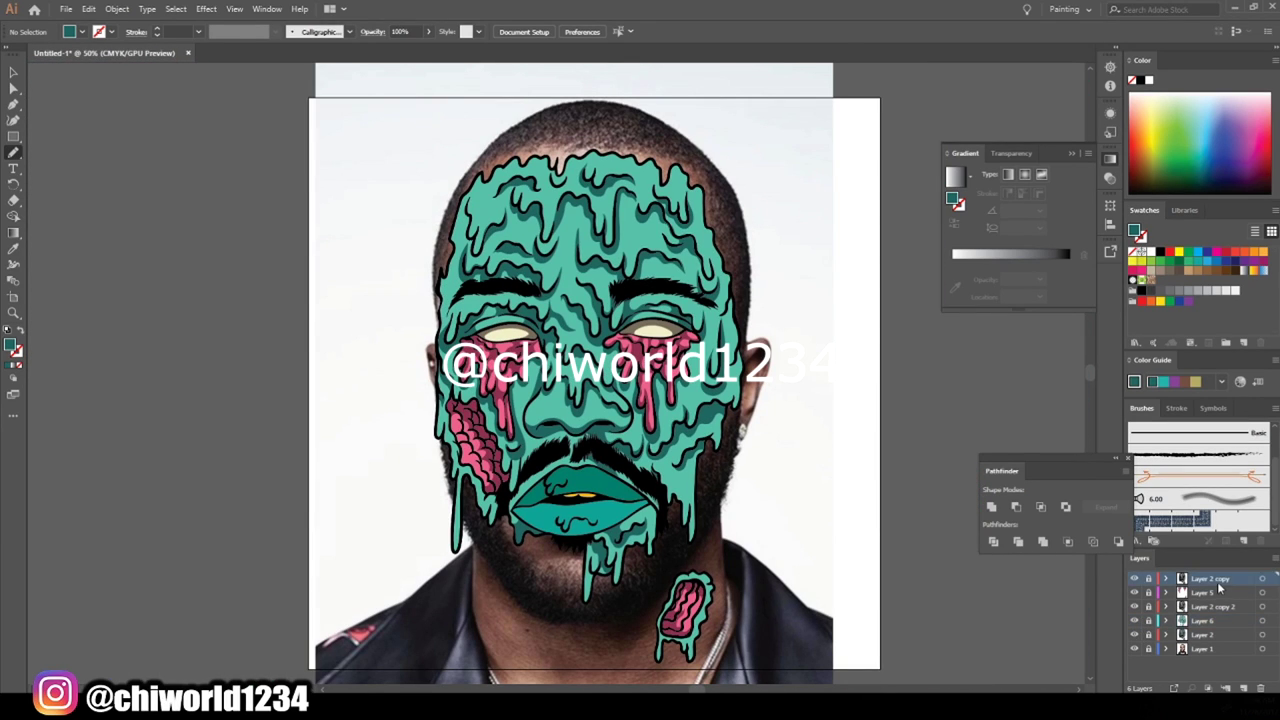
- Add a new layer above Layer 5 with a darker teal #015144 fill
left_click(1244, 688)
scroll(730, 635, "down", 1)
key("ctrl+plus")
key("ctrl+plus")
key("ctrl+plus")
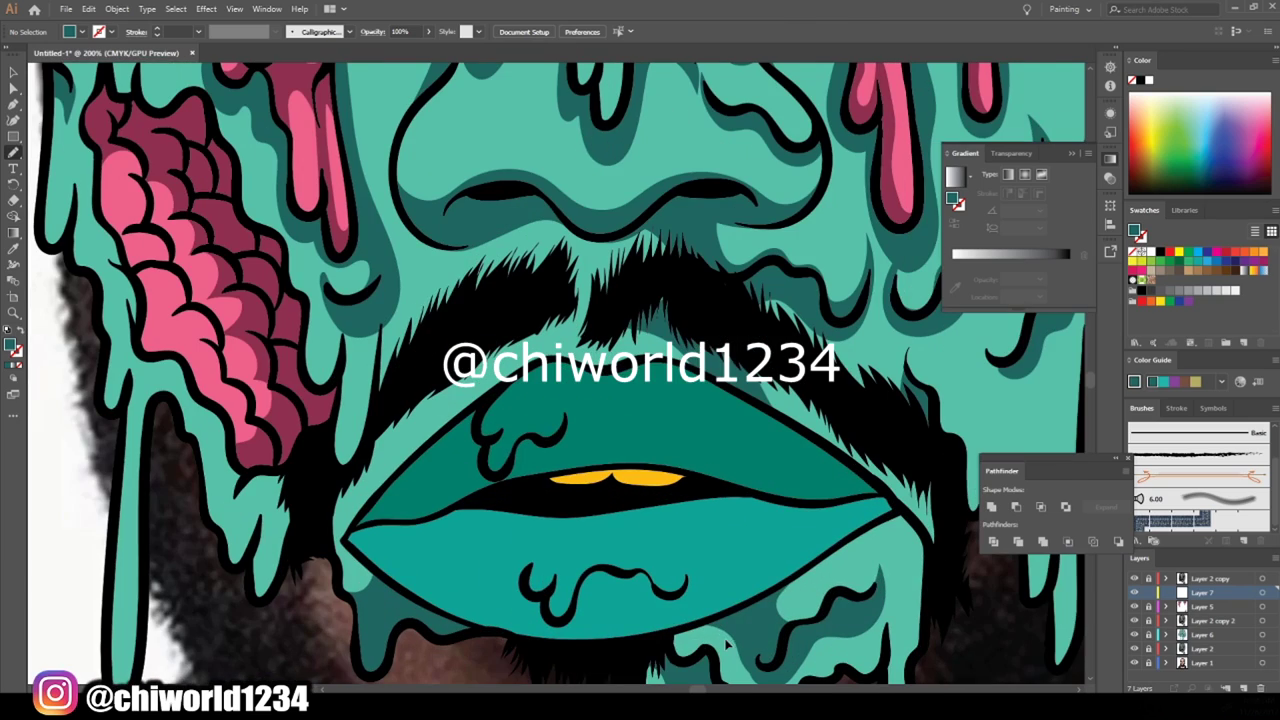
double_click(12, 345)
left_click(184, 163)
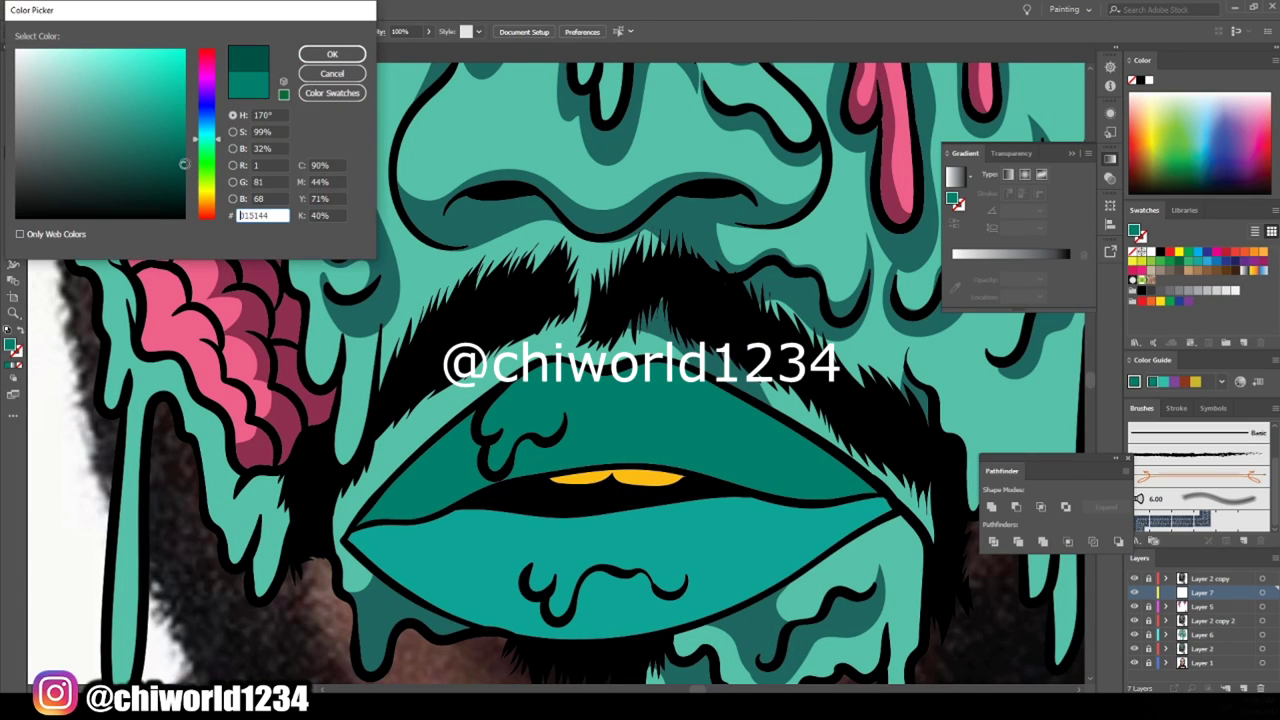
left_click(332, 54)
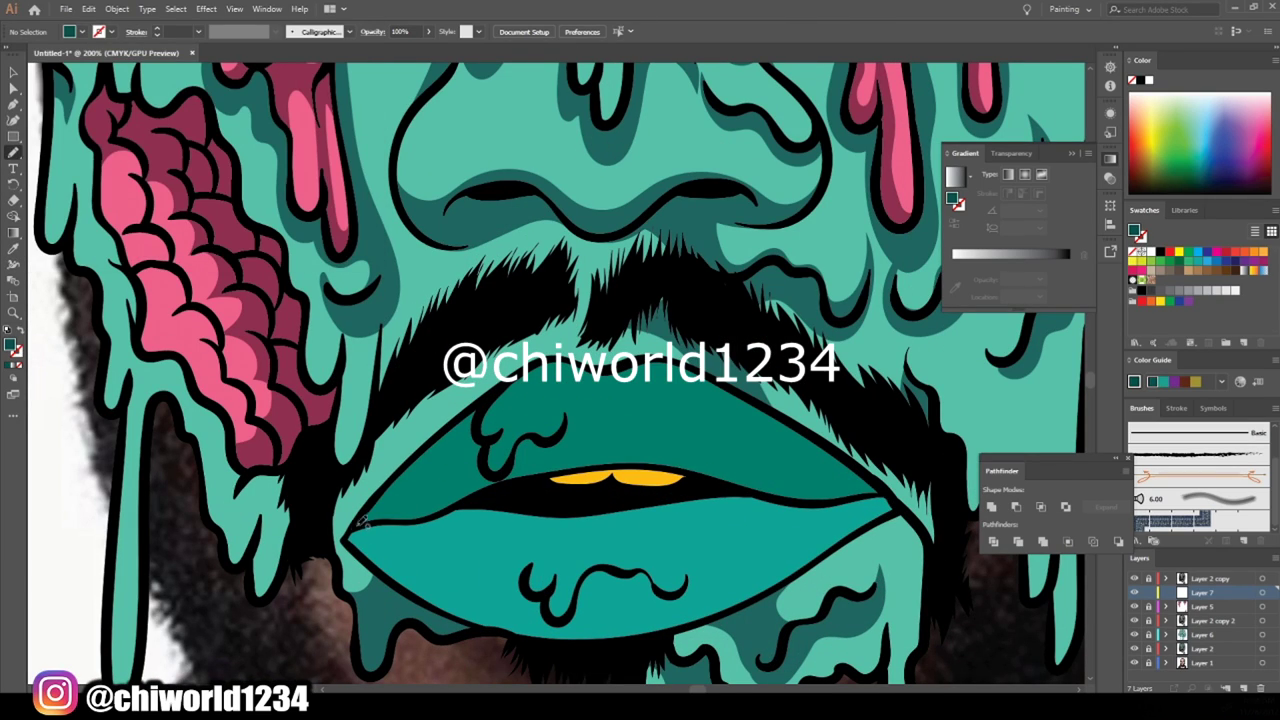
- Draw darker teal shadow shapes along the upper lip and across the lower lip
left_click_drag(455, 510, 580, 432)
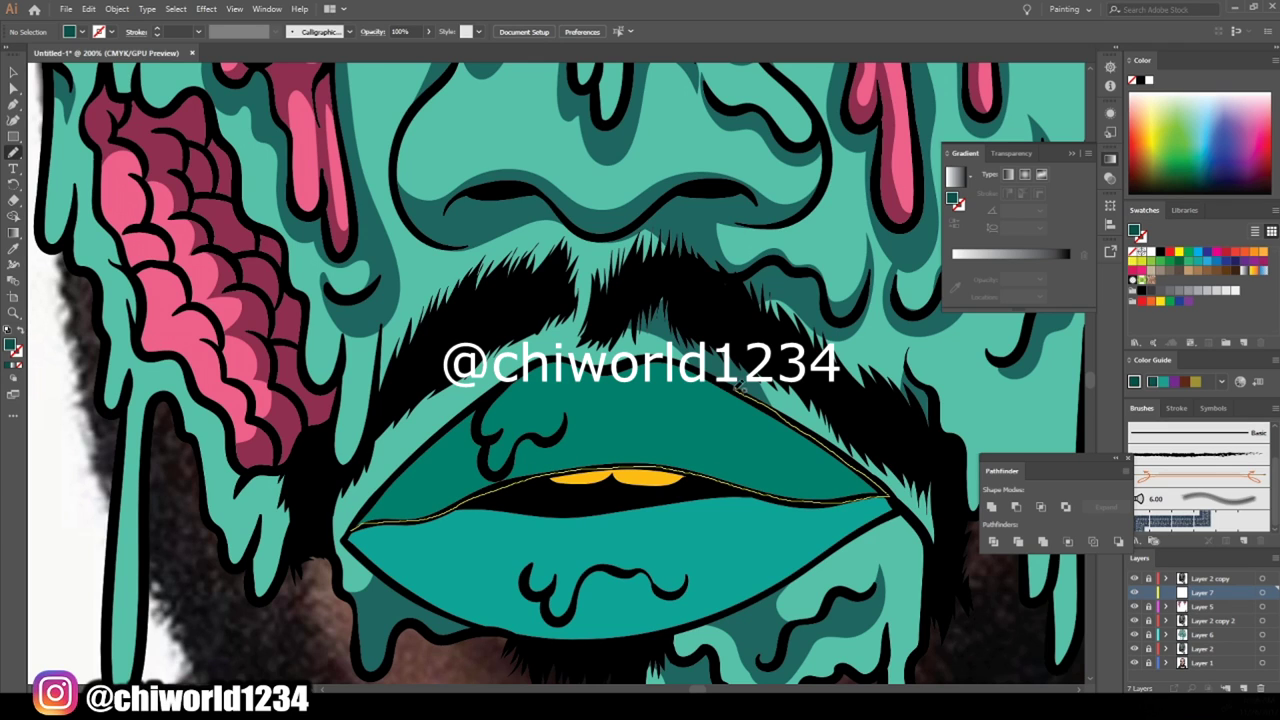
left_click_drag(484, 404, 479, 410)
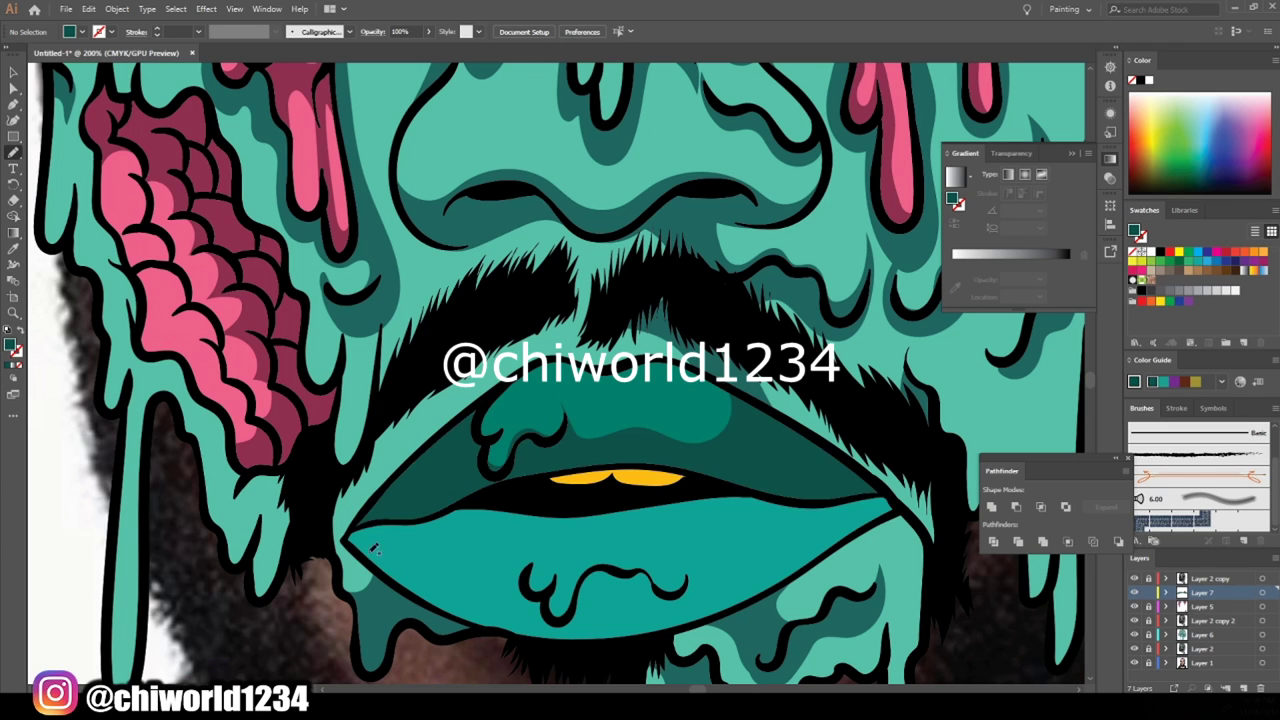
scroll(728, 530, "down", 2)
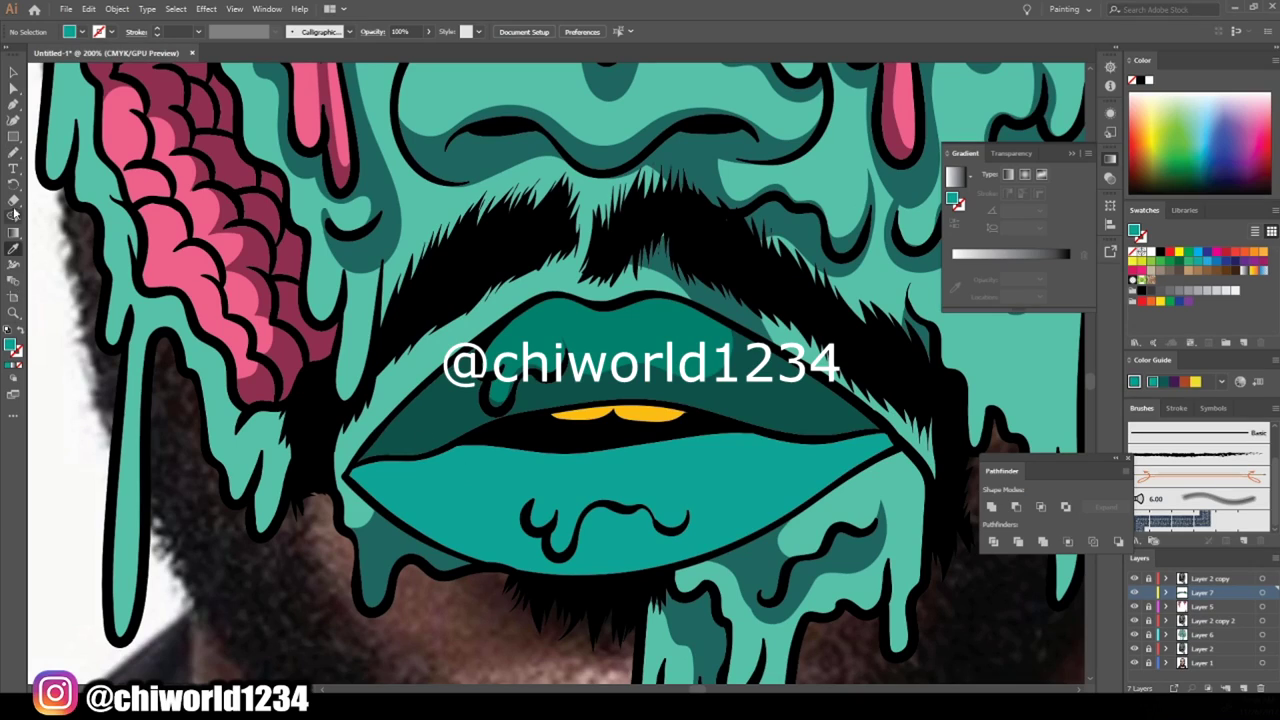
double_click(10, 344)
left_click(332, 52)
left_click_drag(368, 458, 870, 428)
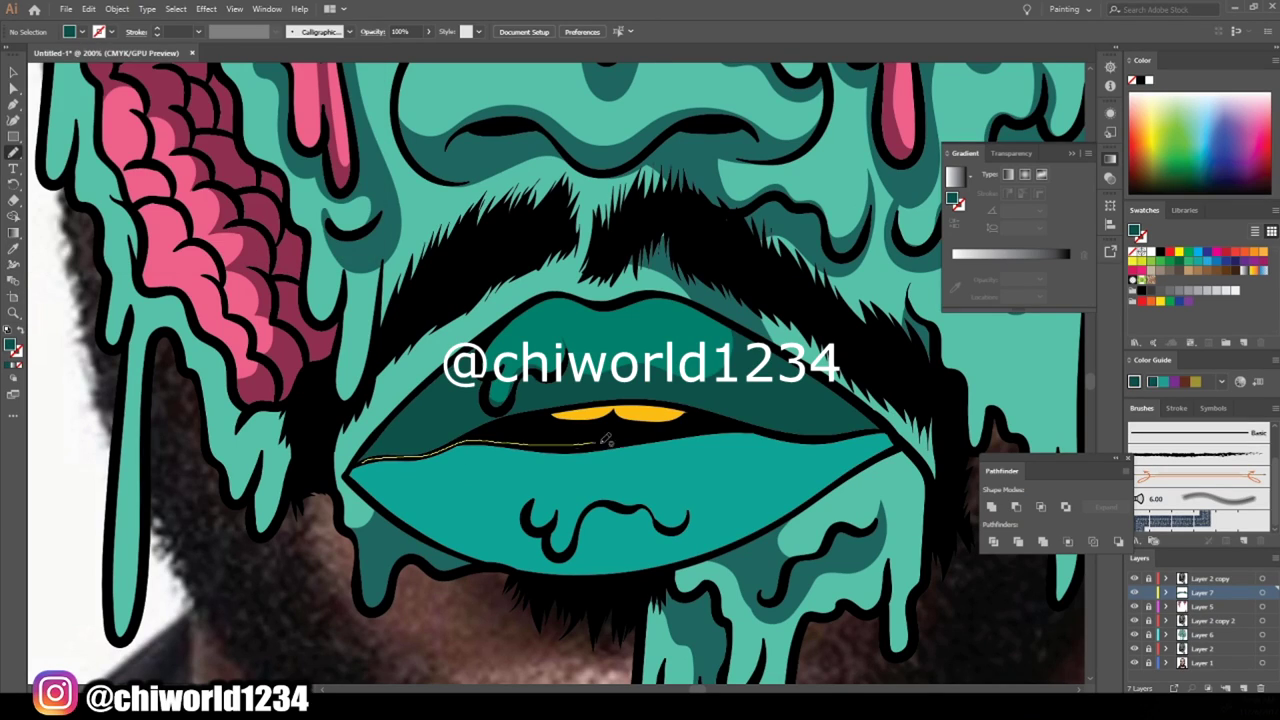
left_click_drag(790, 492, 678, 478)
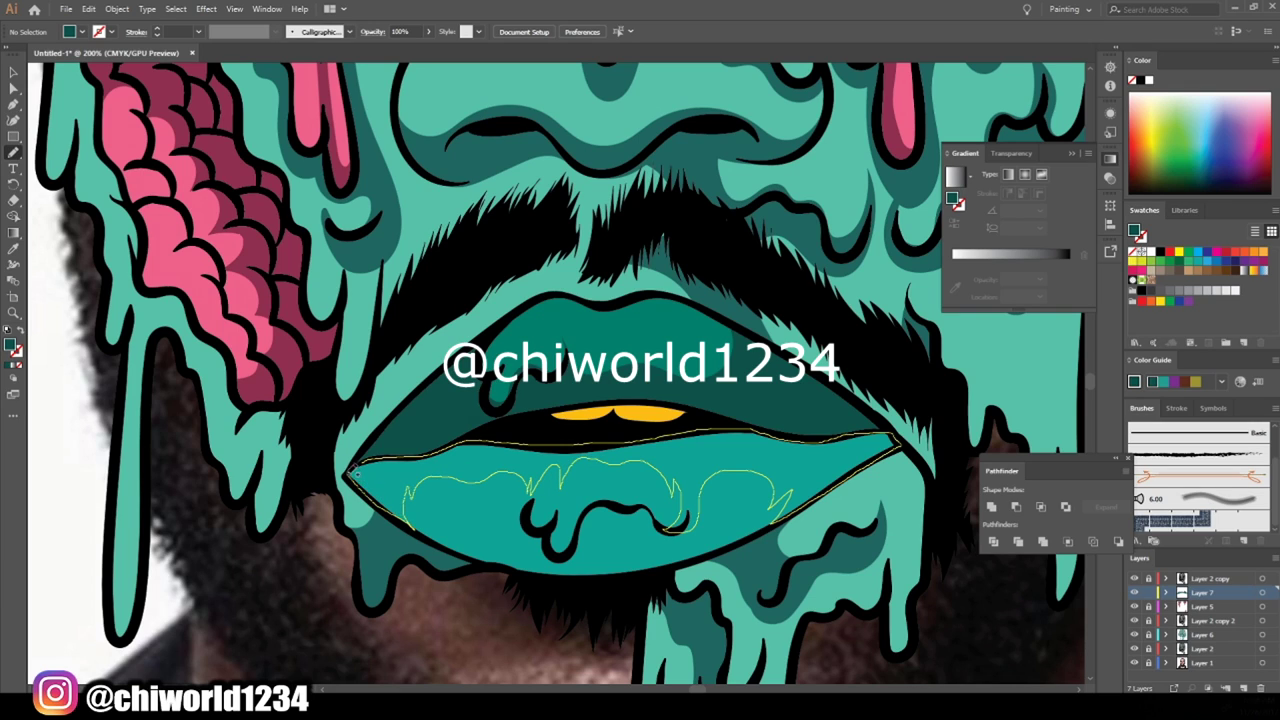
key("ctrl+minus")
key("ctrl+minus")
key("ctrl+minus")
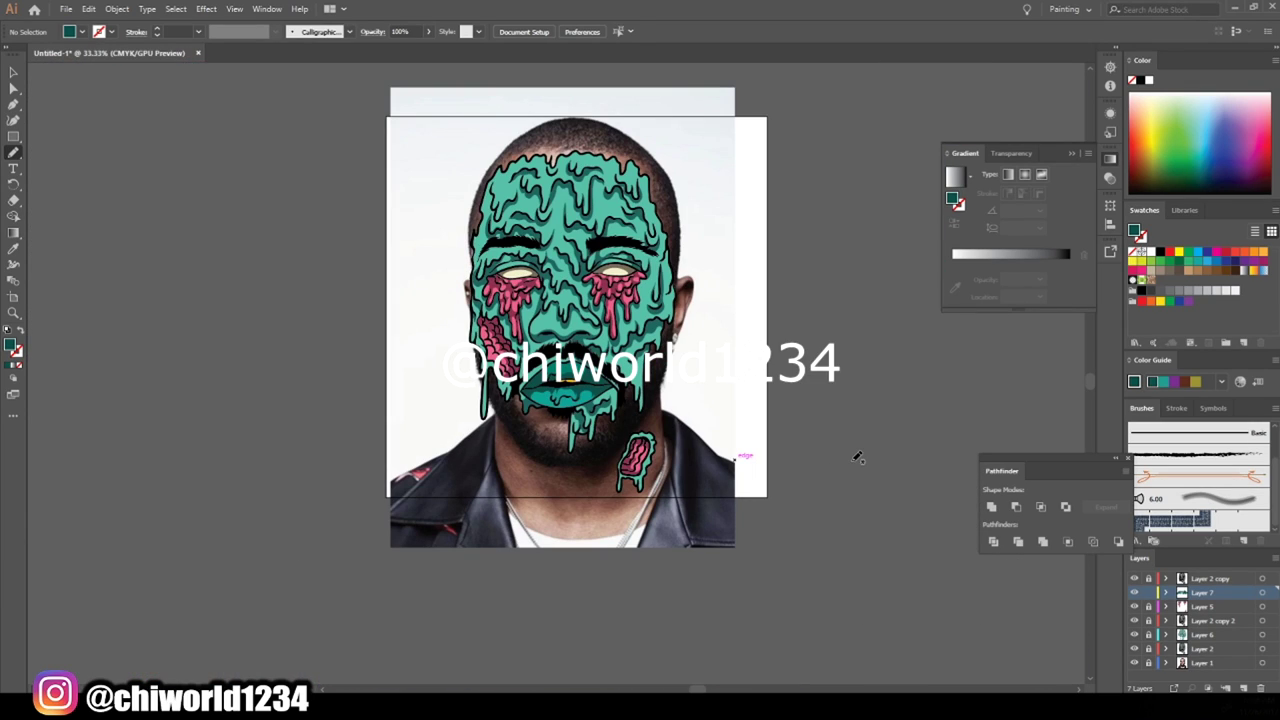
double_click(10, 345)
- Set the fill to white #ffffff and add a new layer for highlights
type("ffffff")
key("Return")
left_click(1243, 688)
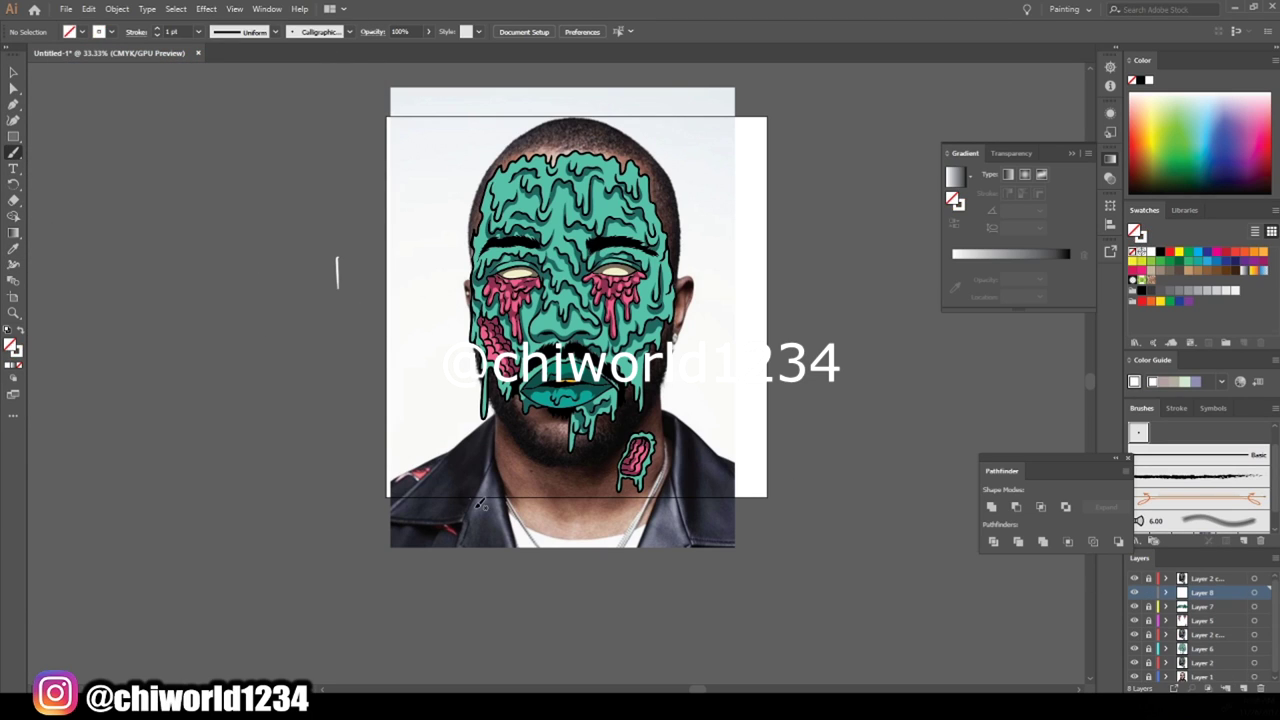
key("ctrl+plus")
key("ctrl+plus")
key("ctrl+plus")
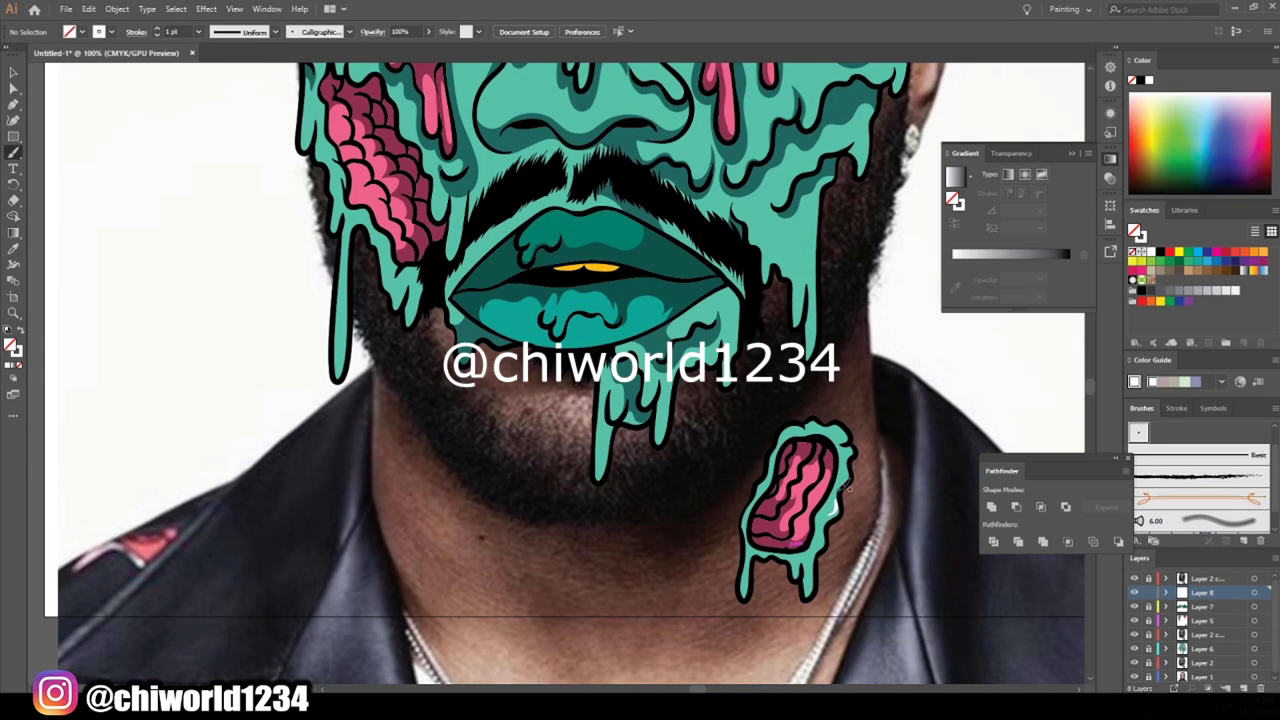
- Paint two white highlight strokes on the forehead
scroll(590, 520, "up", 2)
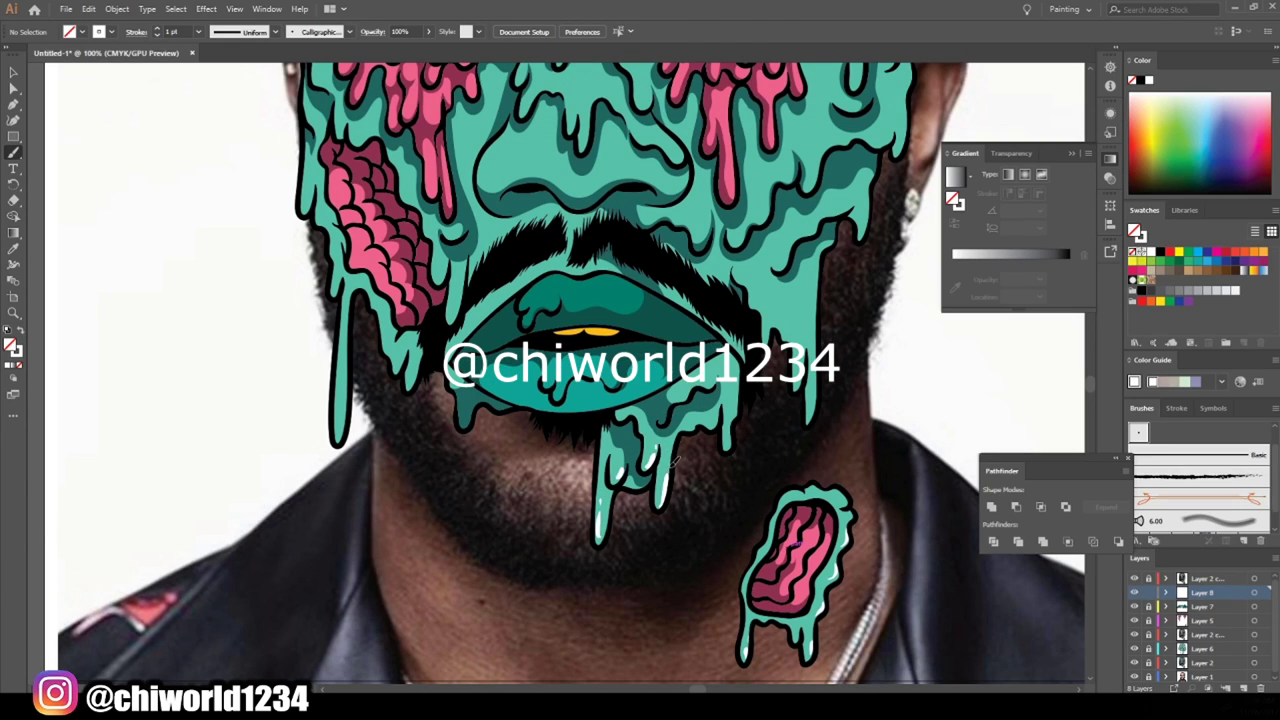
scroll(674, 460, "up", 2)
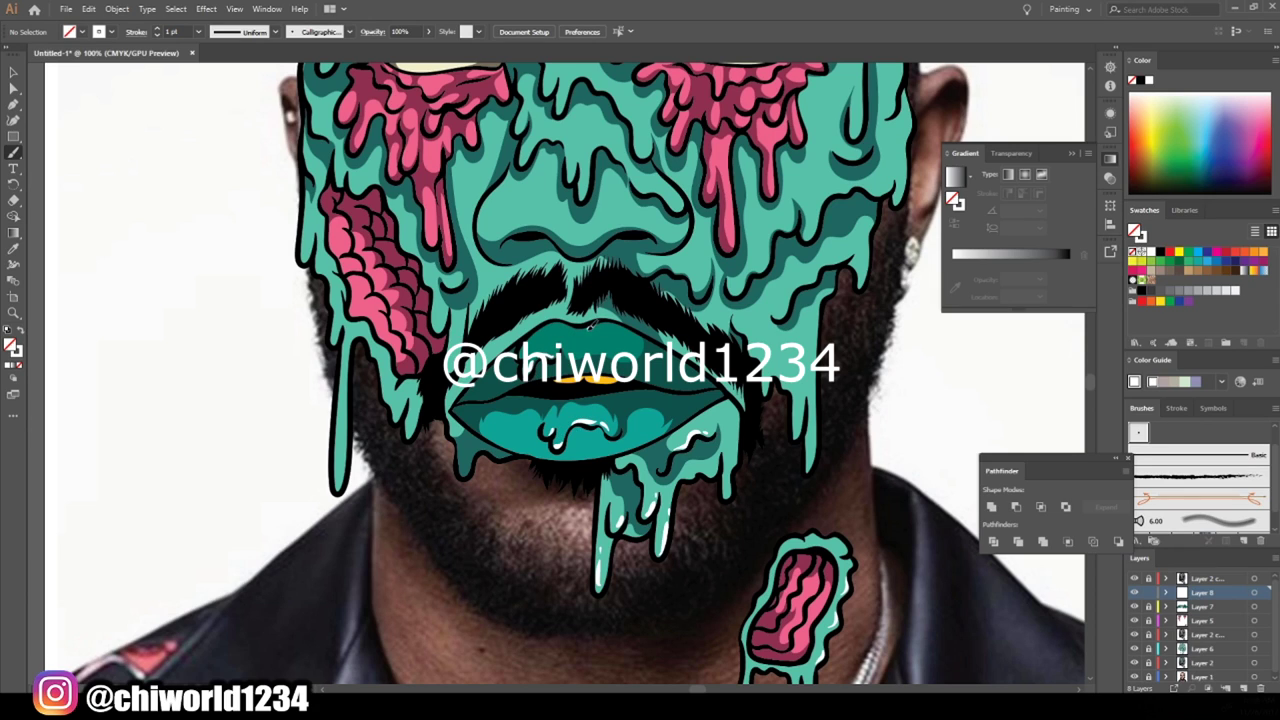
scroll(534, 345, "down", 5)
scroll(600, 330, "up", 5)
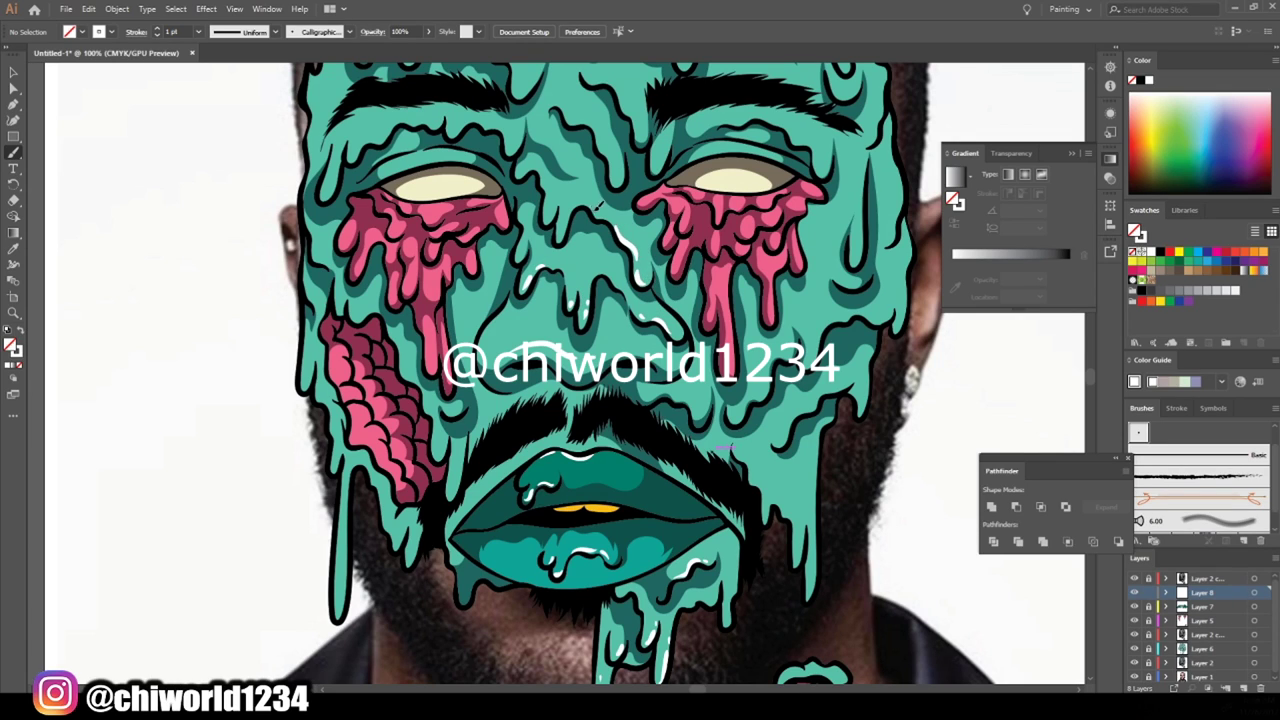
scroll(600, 206, "down", 5)
scroll(891, 408, "up", 5)
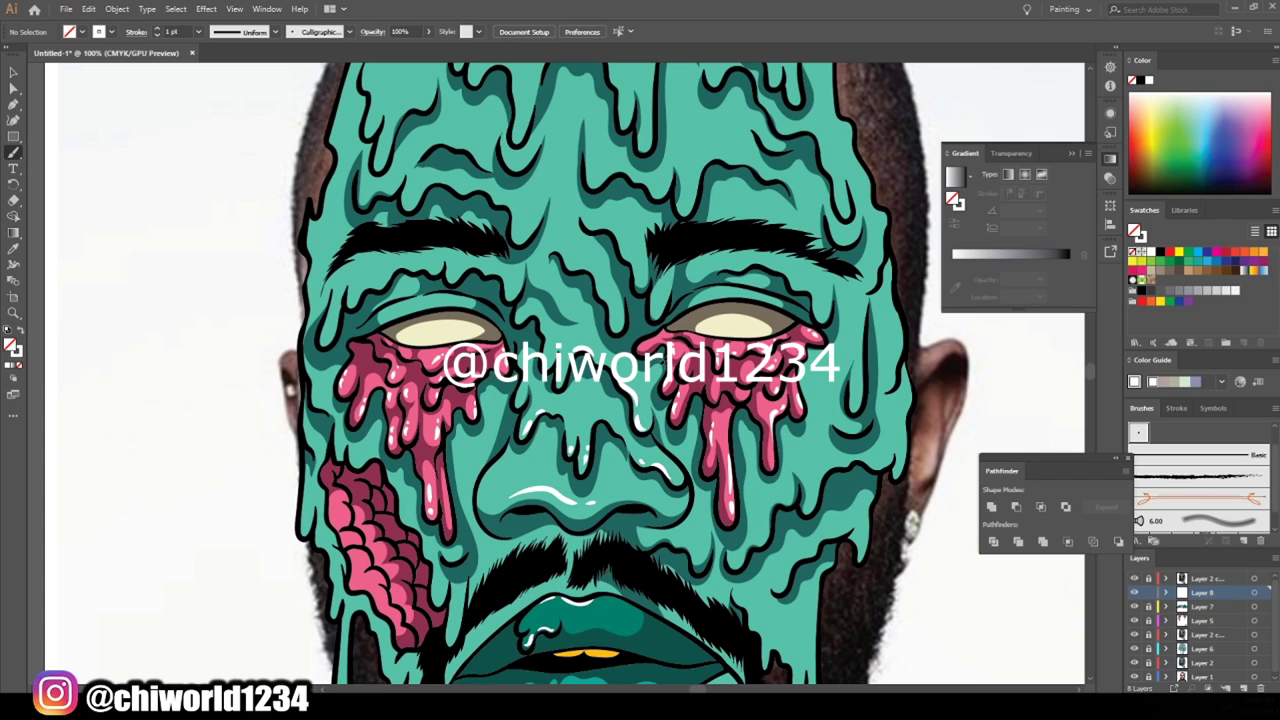
scroll(658, 413, "down", 1)
scroll(401, 520, "up", 1)
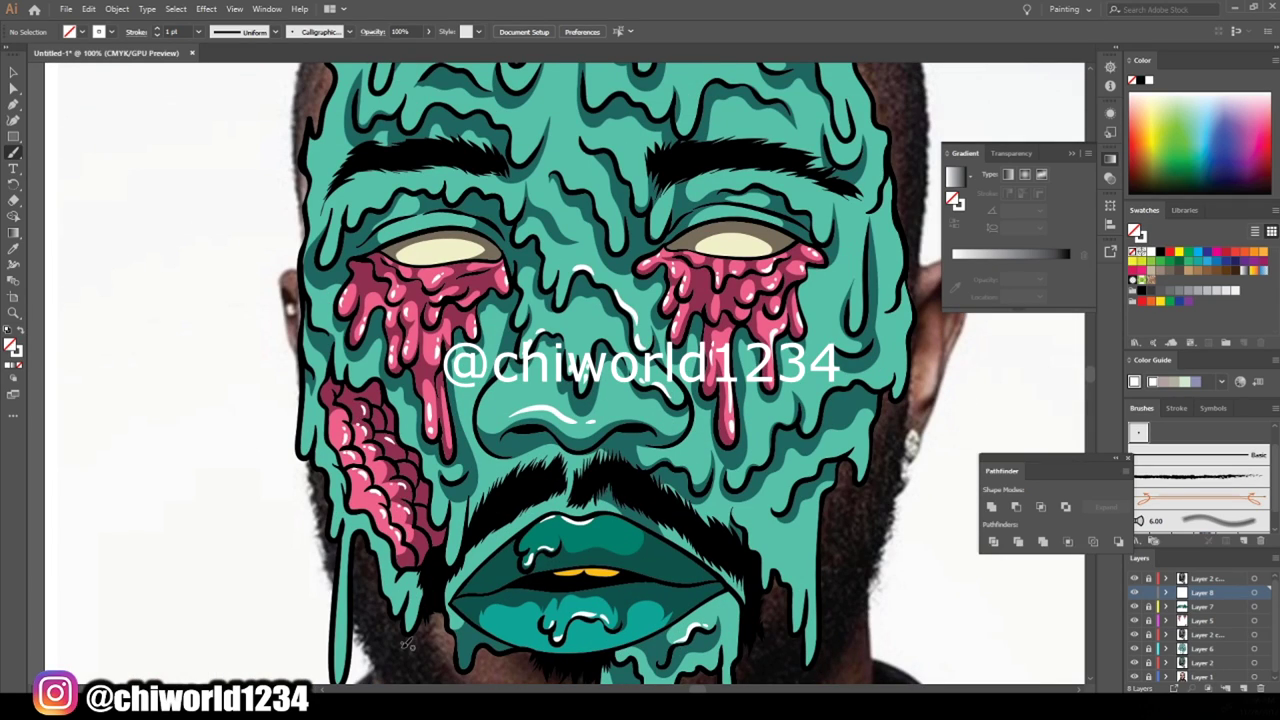
scroll(408, 645, "down", 1)
scroll(251, 408, "up", 1)
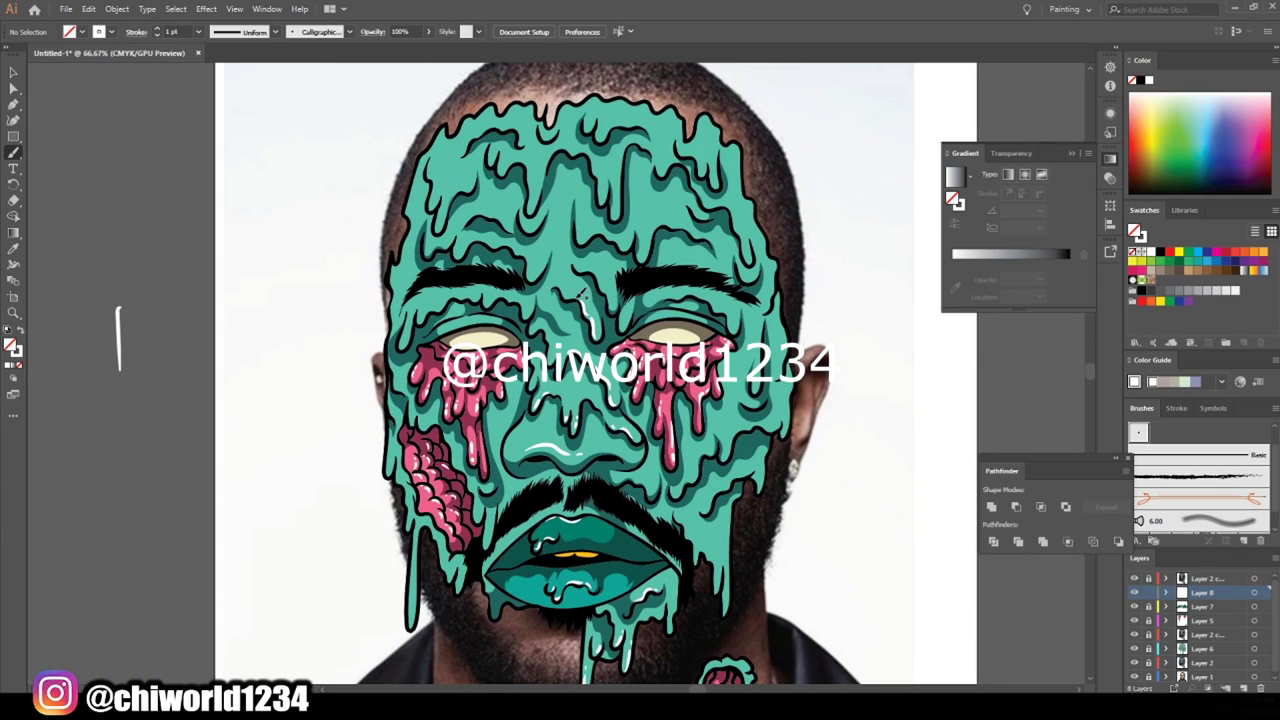
mouse_move(512, 241)
left_mouse_down()
mouse_move(469, 240)
mouse_move(508, 214)
left_mouse_up()
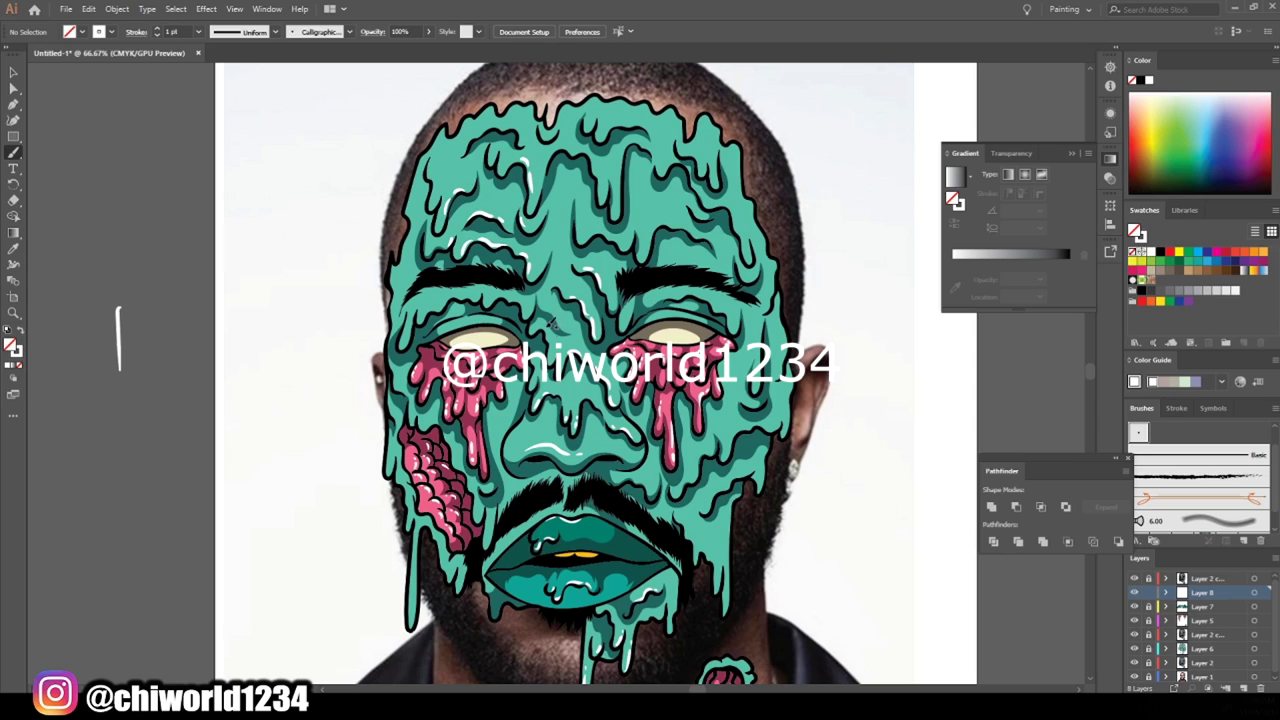
left_click_drag(590, 240, 680, 220)
- Add white highlights on the right cheek, its edge and the upper forehead
left_click_drag(758, 400, 744, 406)
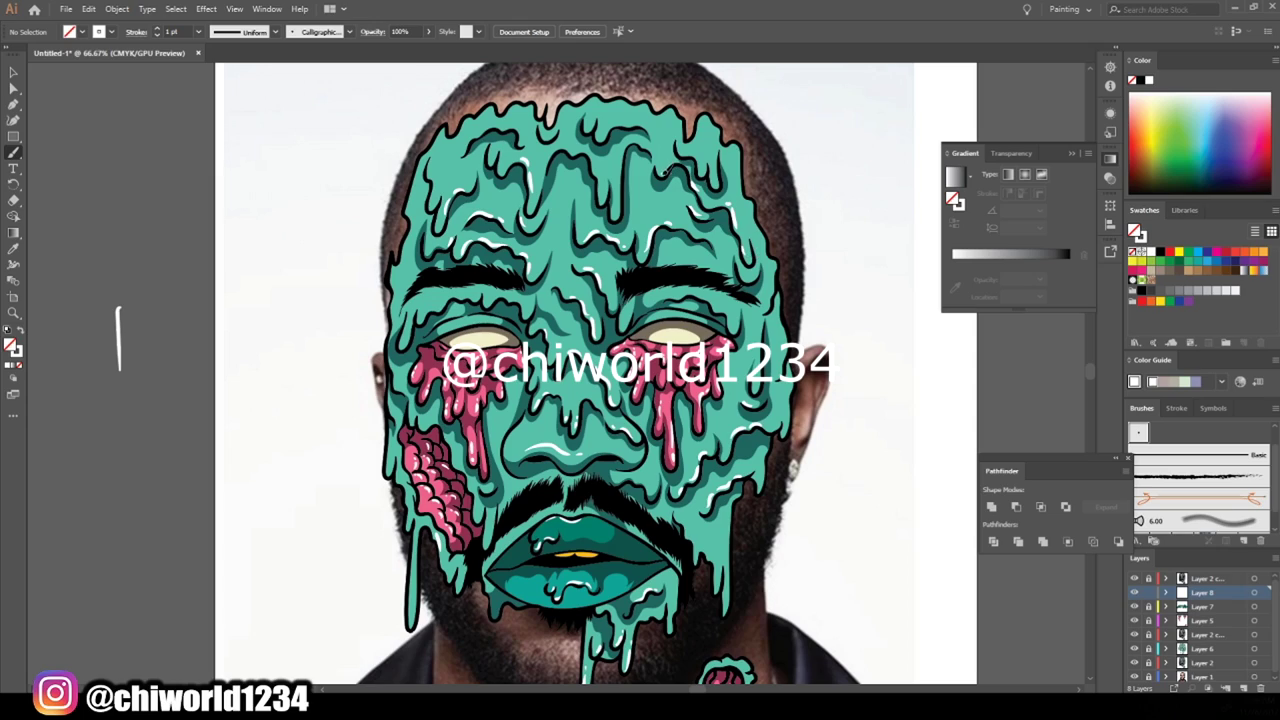
left_click_drag(660, 130, 615, 120)
left_click_drag(784, 372, 790, 334)
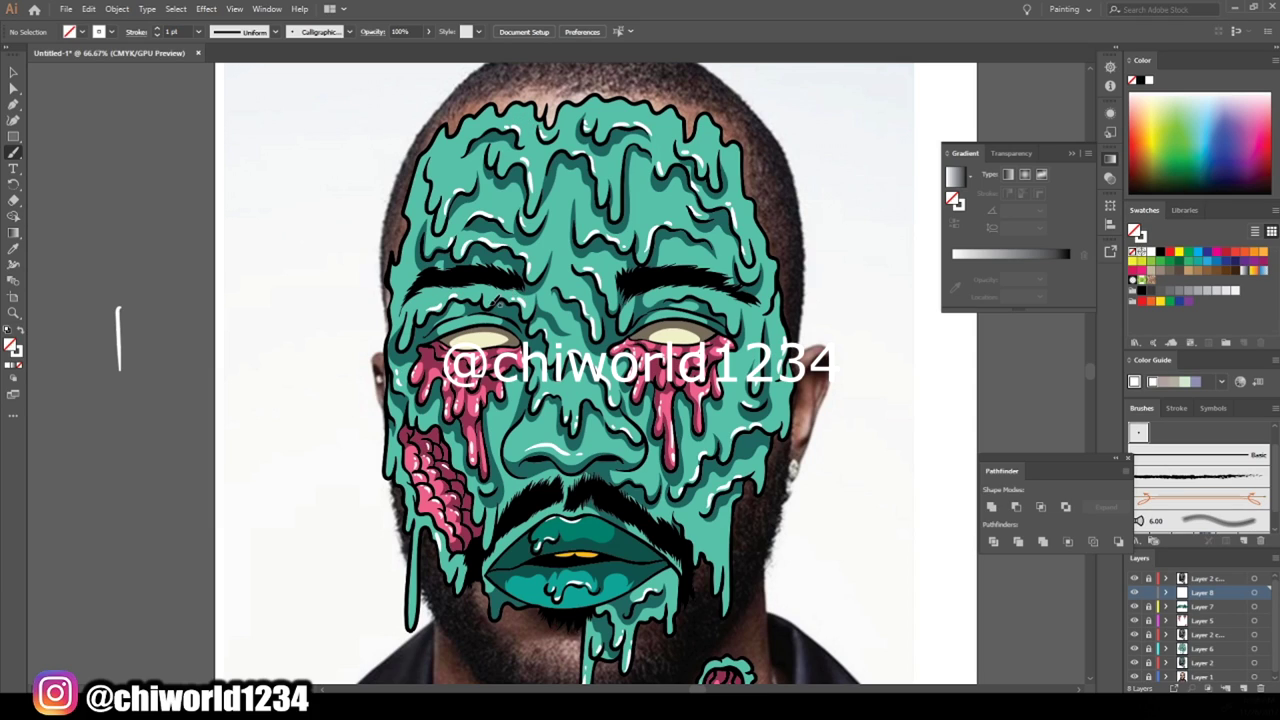
key("ctrl+minus")
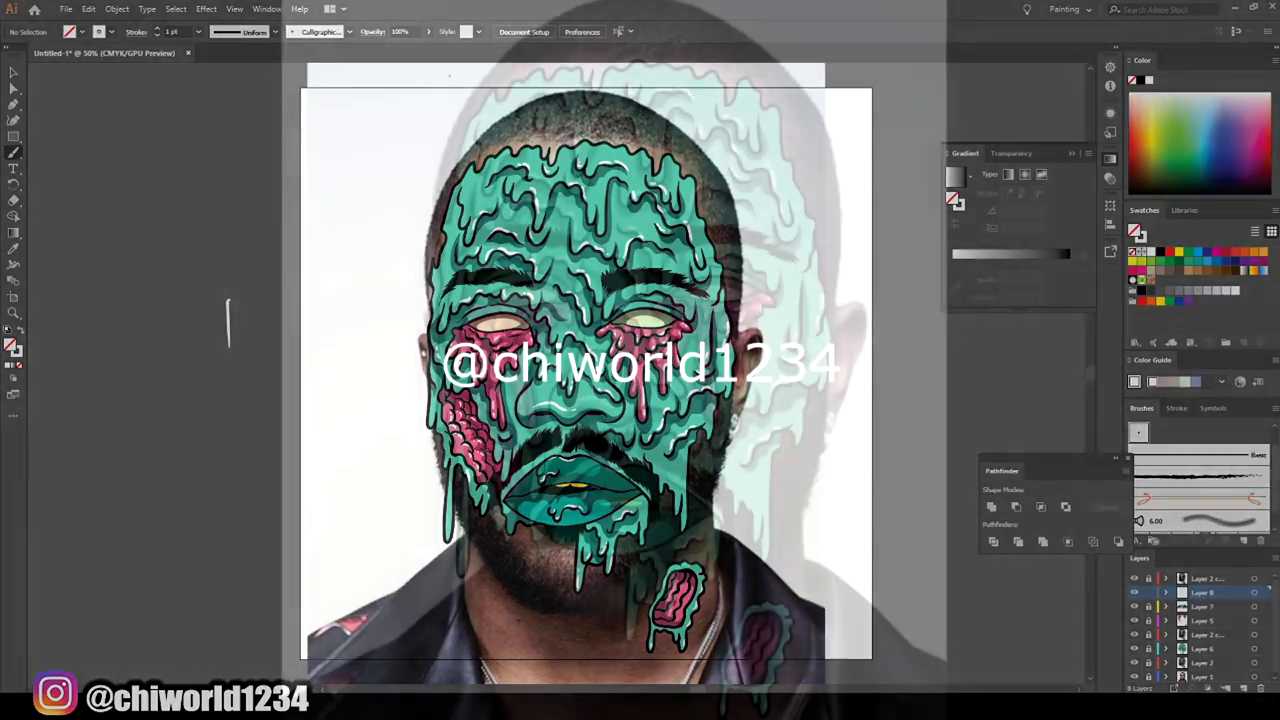